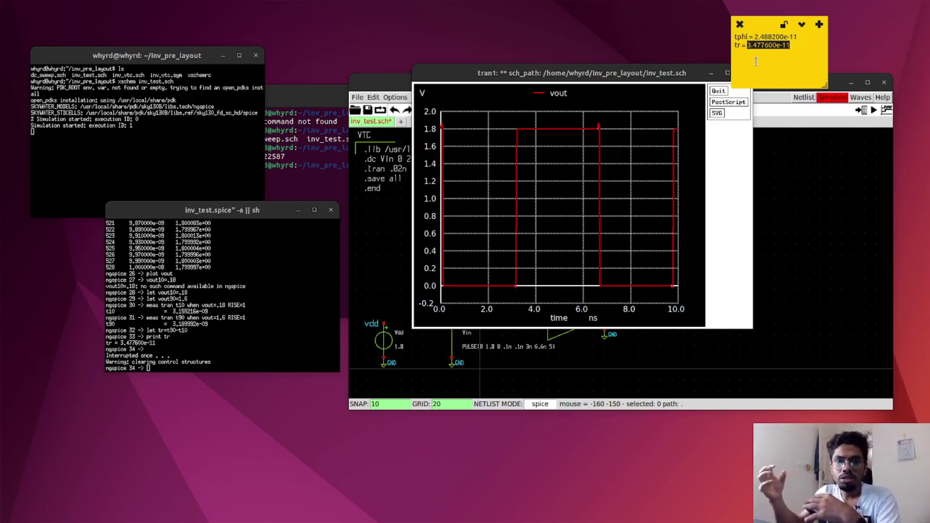
- Zoom into the rising edge of the vout waveform near 3.2 ns, keeping the full plot and schematic in view
drag(508, 73, 96, 108)
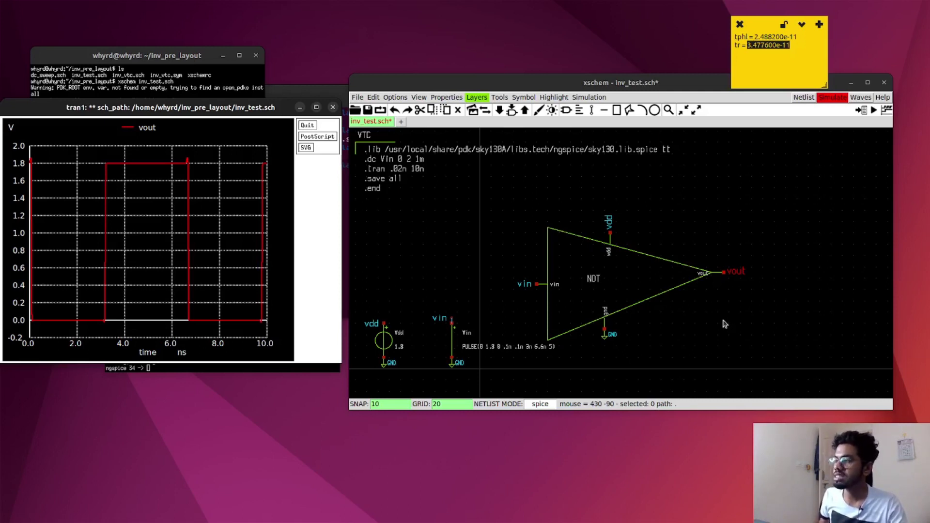
drag(516, 84, 583, 170)
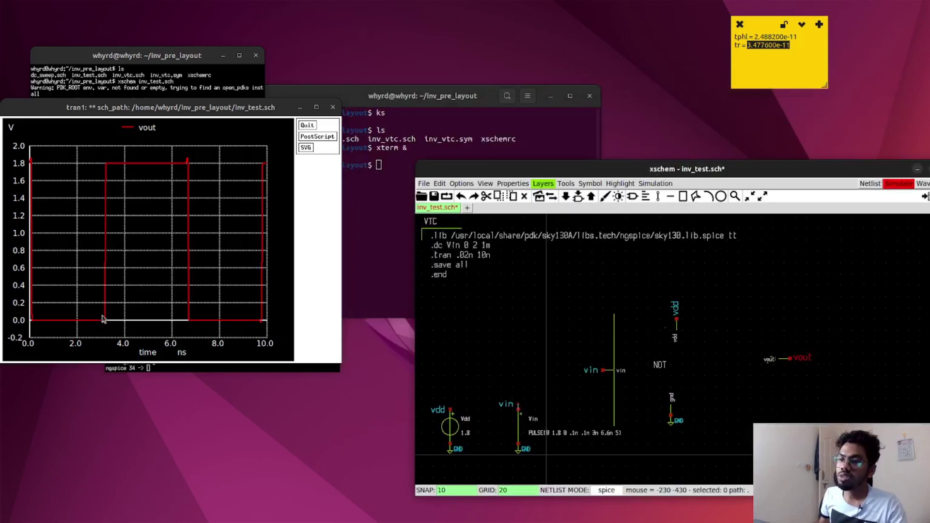
right_drag(96, 154, 117, 336)
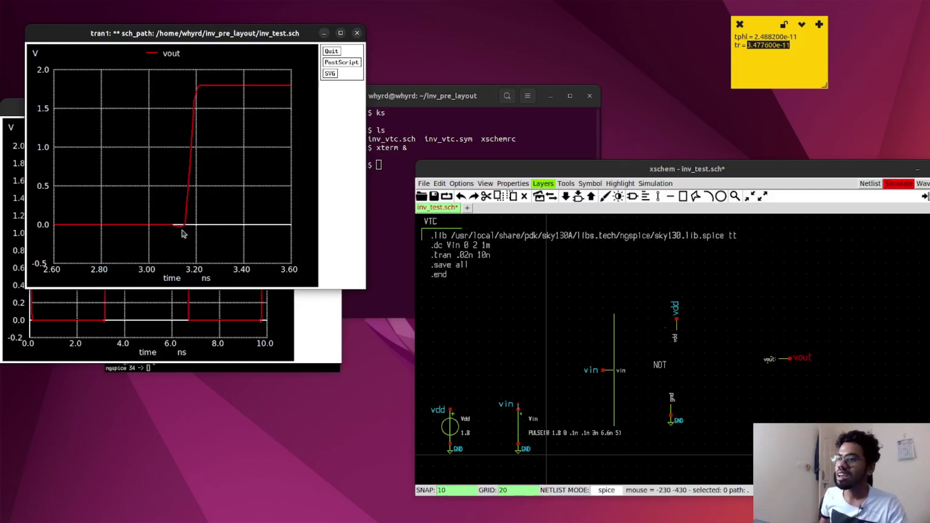
click(717, 382)
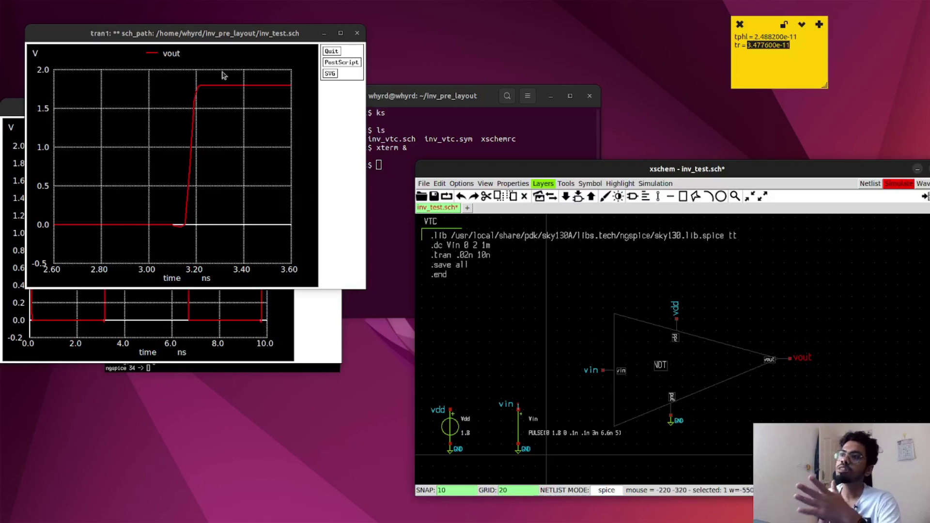
drag(208, 33, 512, 36)
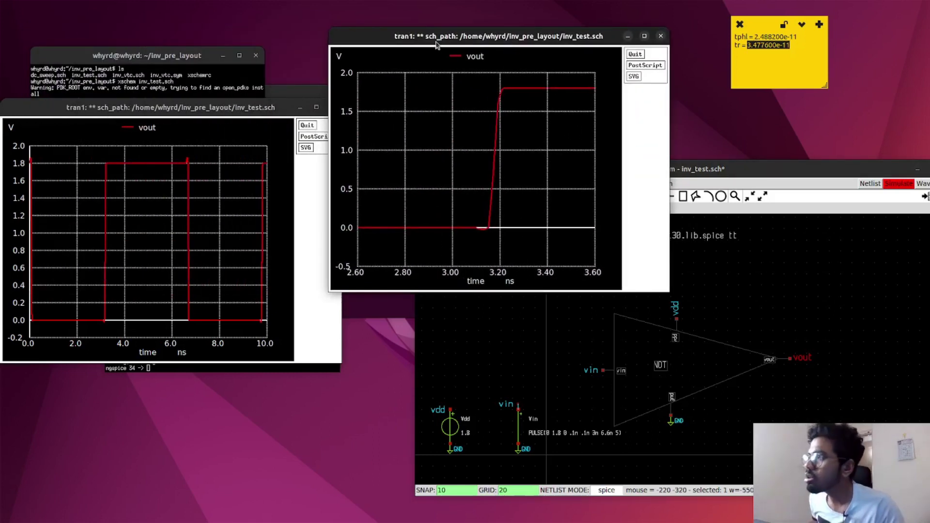
- Close both the zoomed and the full vout plot windows
drag(435, 39, 449, 111)
click(673, 107)
drag(254, 112, 262, 169)
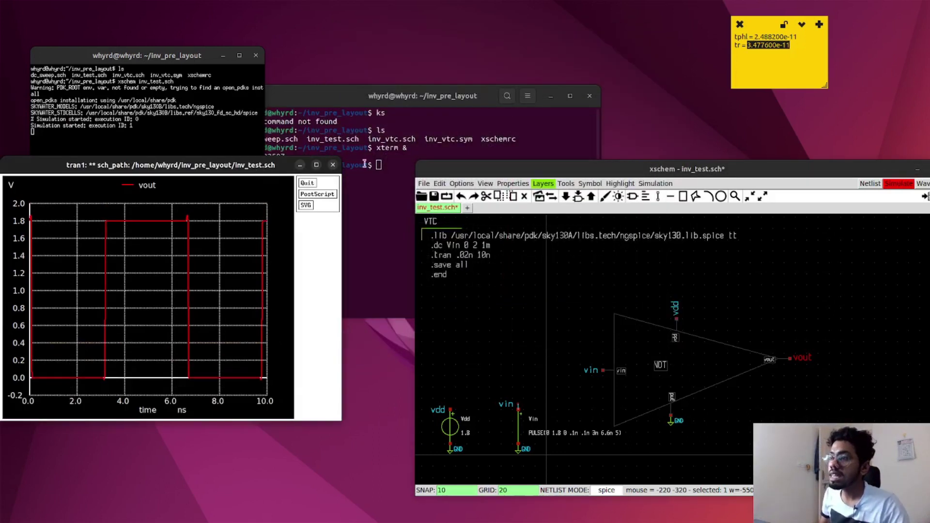
click(333, 165)
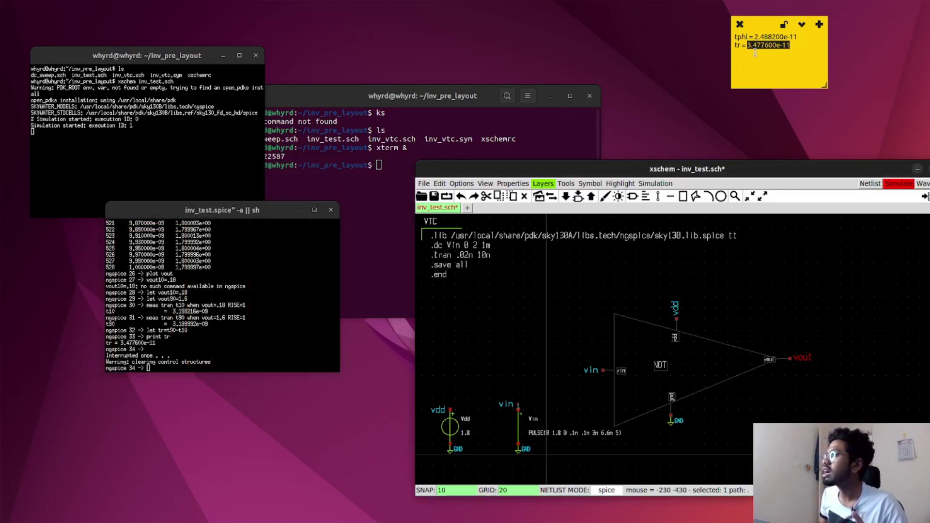
- Set the Vdd voltage source's value to 1 in the inverter test schematic
drag(628, 170, 528, 71)
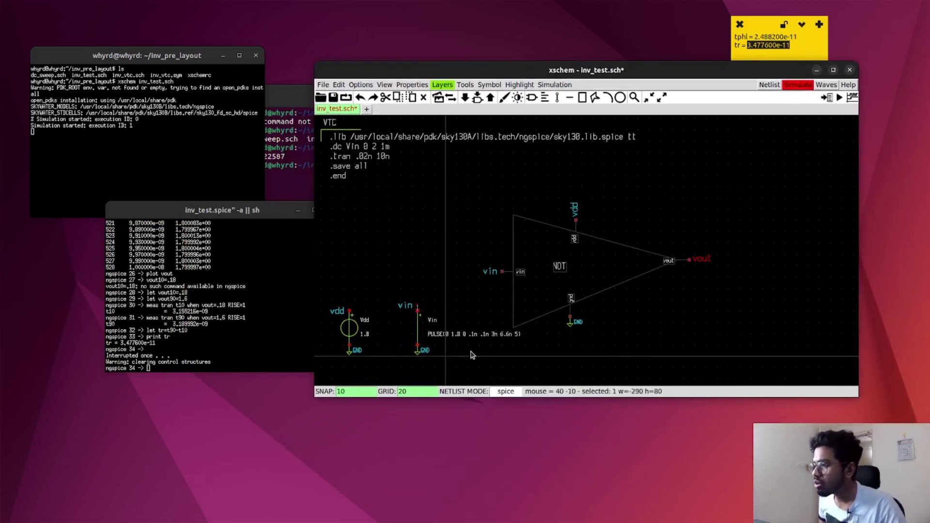
double_click(347, 333)
click(395, 378)
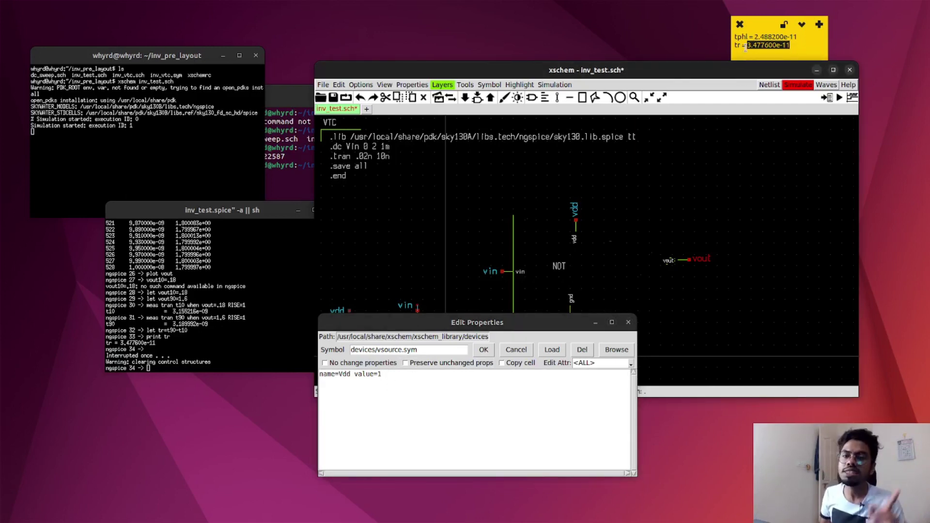
click(484, 351)
- Copy the command "meas tran t10 when vout=.18 RISE=1" from ngspice onto a new line in the sticky note
click(251, 364)
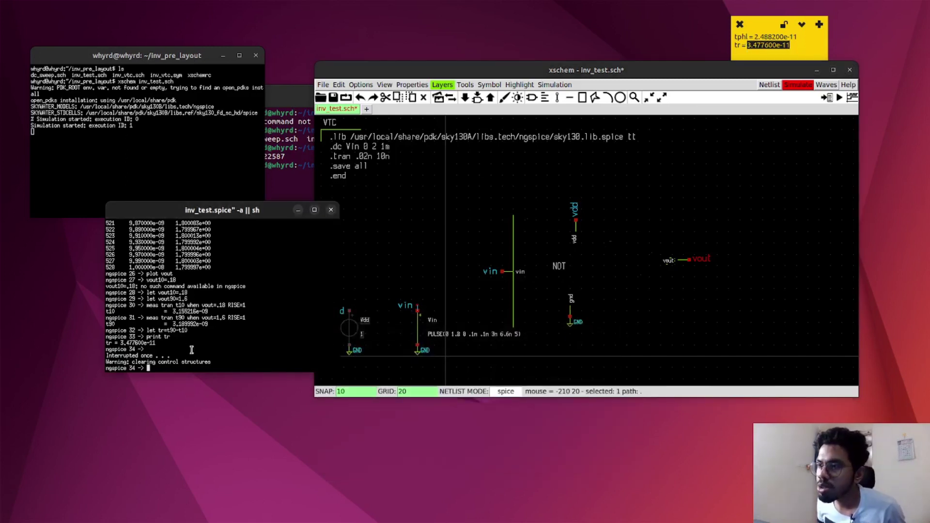
drag(146, 305, 245, 304)
key(ctrl+c)
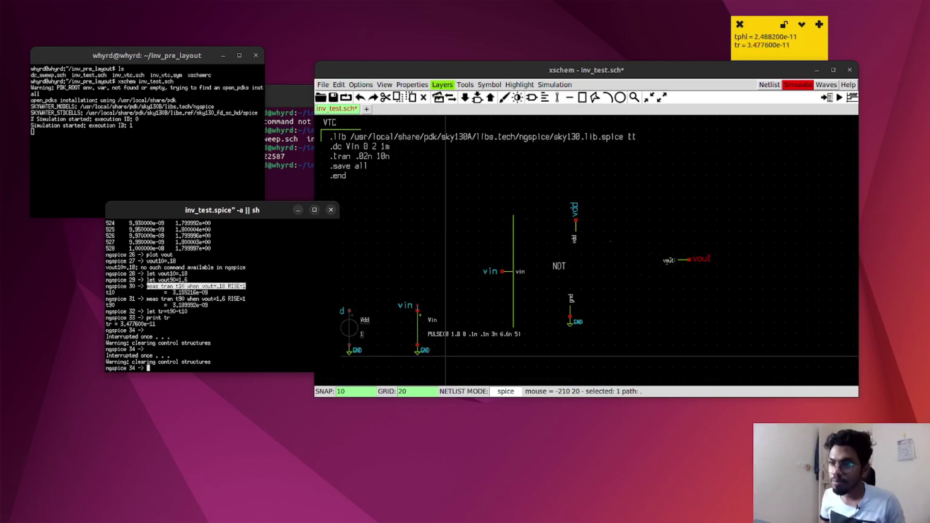
click(747, 53)
middle_click(747, 53)
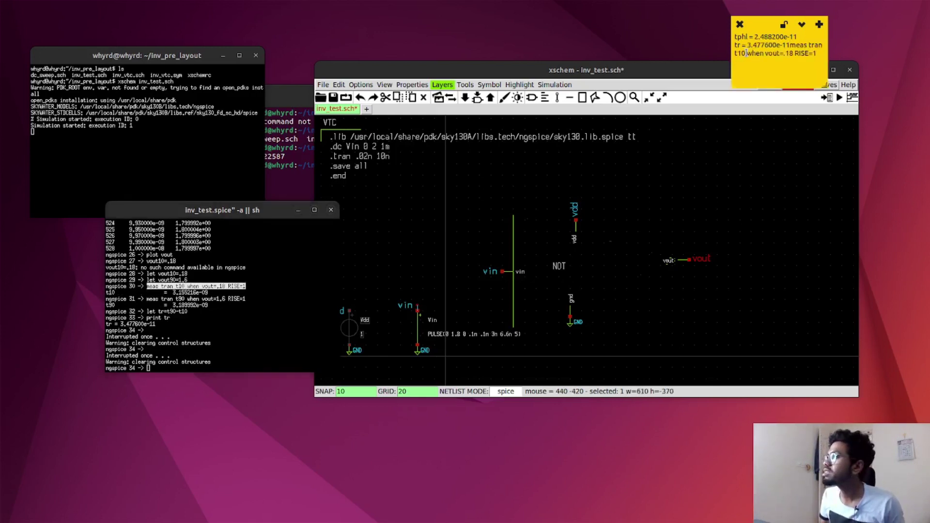
click(788, 46)
key(Return)
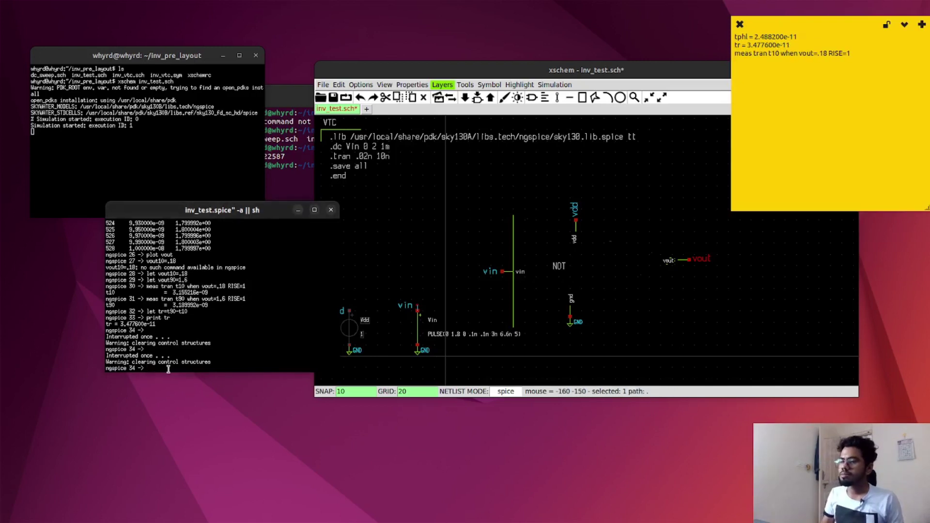
- Replace the old ngspice session by regenerating the netlist and simulating the inverter test schematic again
drag(204, 209, 141, 189)
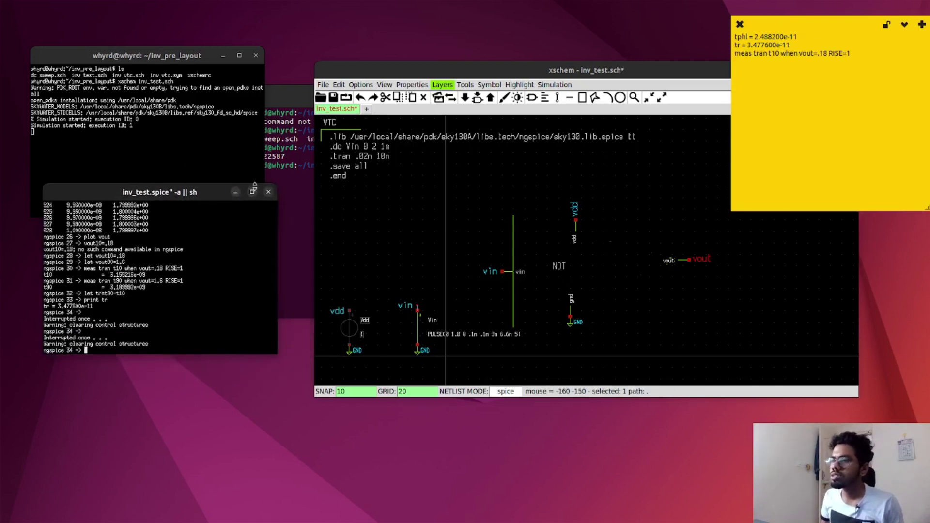
click(267, 191)
drag(502, 74, 319, 72)
click(586, 83)
click(252, 311)
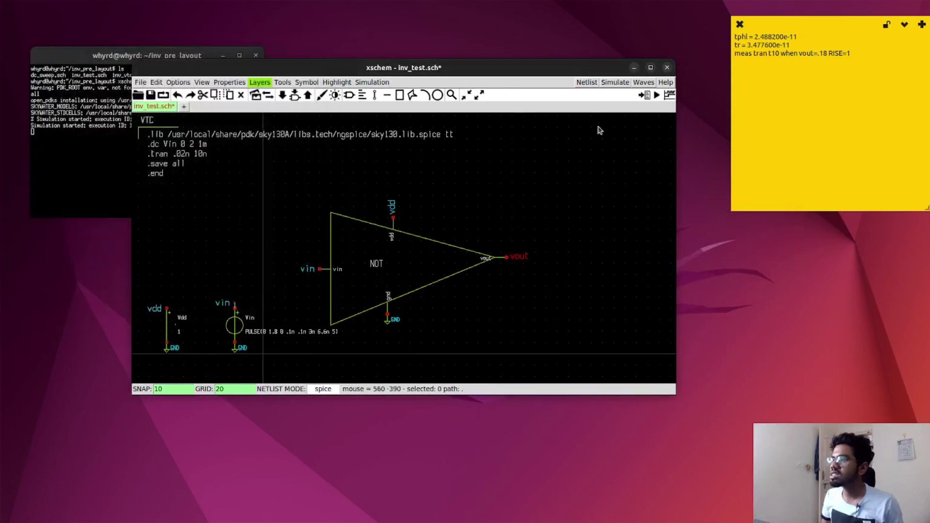
click(615, 82)
drag(464, 69, 615, 131)
drag(159, 34, 275, 118)
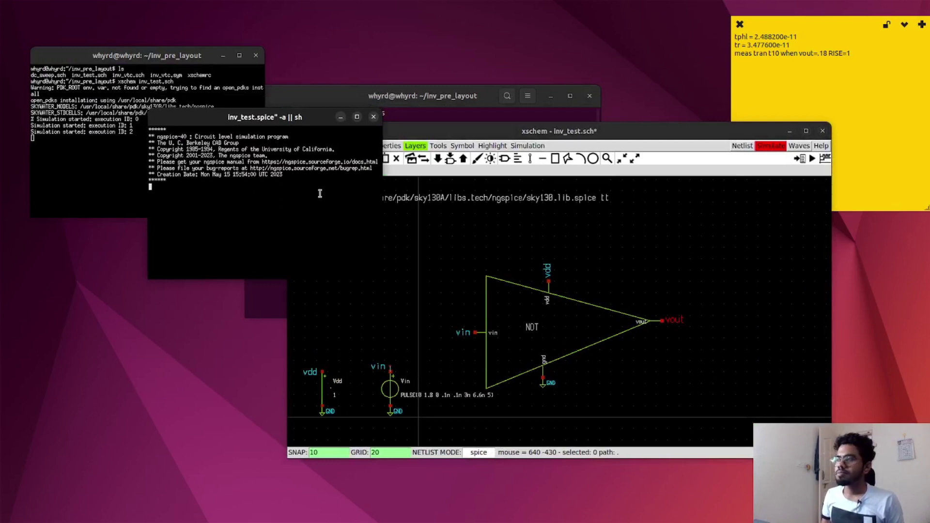
- Reuse the noted measurement command in ngspice with a .1 threshold, running "meas tran t10 when vout=.1 RISE=1"
drag(852, 53, 736, 55)
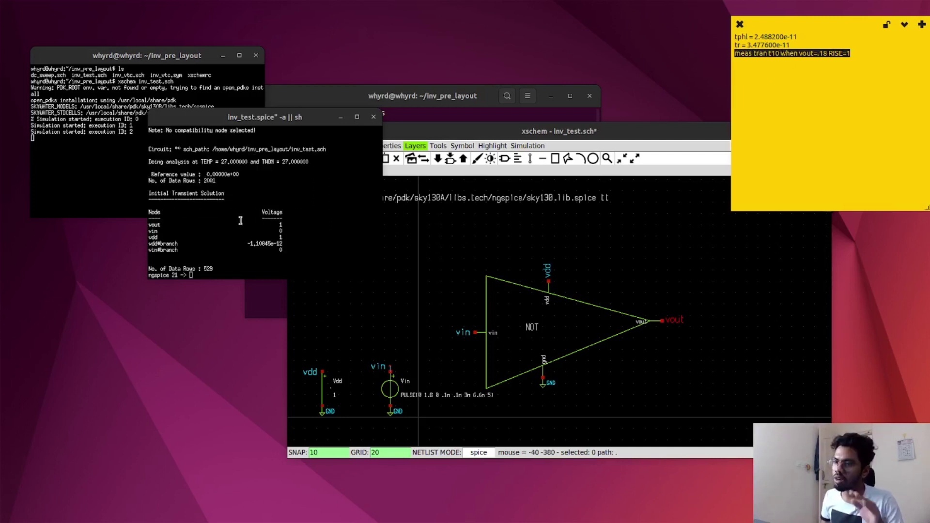
click(205, 275)
middle_click(205, 275)
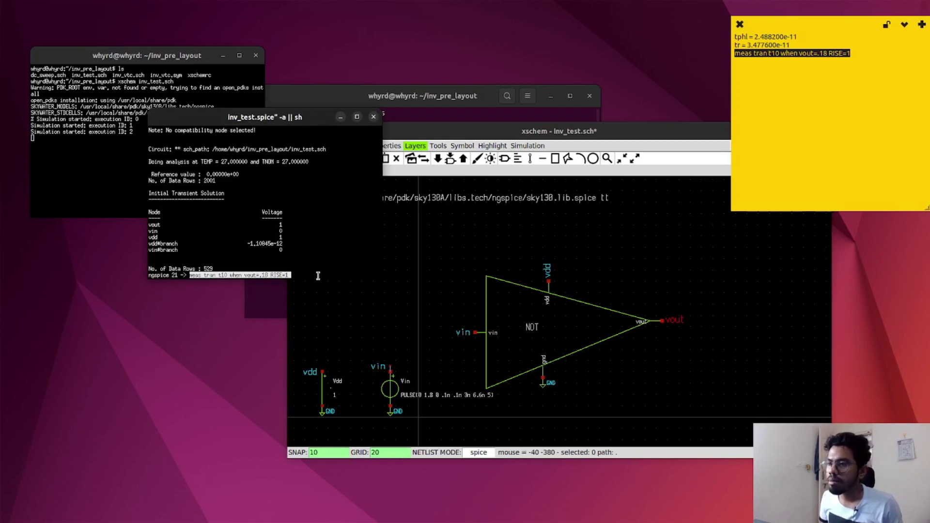
key(Left)
key(Left)
key(Left)
key(Left)
key(Left)
key(Left)
key(Left)
key(Left)
key(Left)
key(Left)
key(Left)
key(Left)
key(Left)
key(Left)
key(Left)
key(Left)
key(Left)
key(Left)
key(Left)
key(Left)
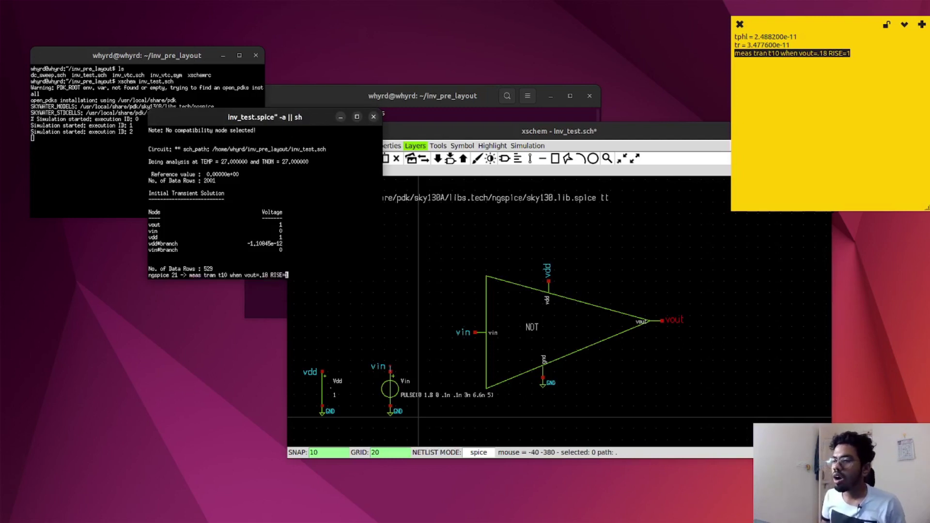
key(Right)
key(Right)
key(Right)
key(Right)
key(Right)
key(Right)
key(Right)
key(Right)
key(Right)
key(Right)
key(Right)
key(Right)
key(Right)
key(Right)
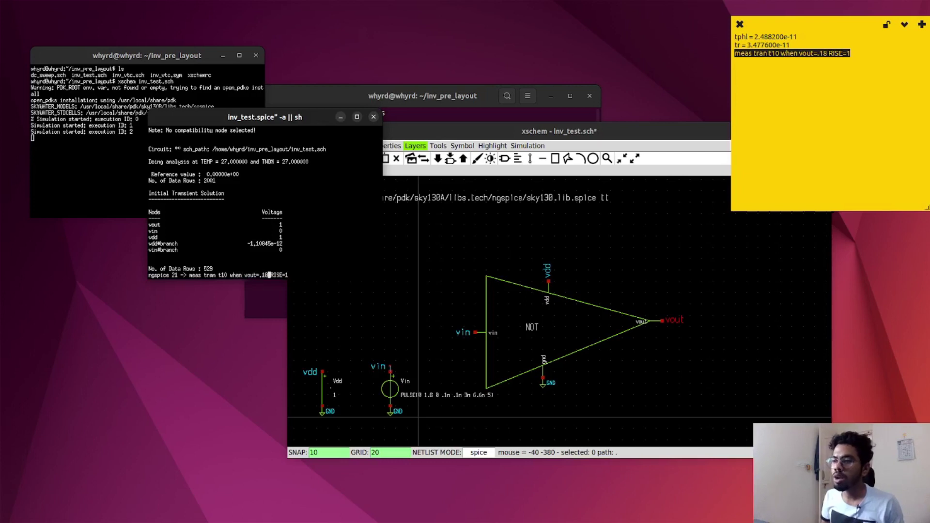
key(BackSpace)
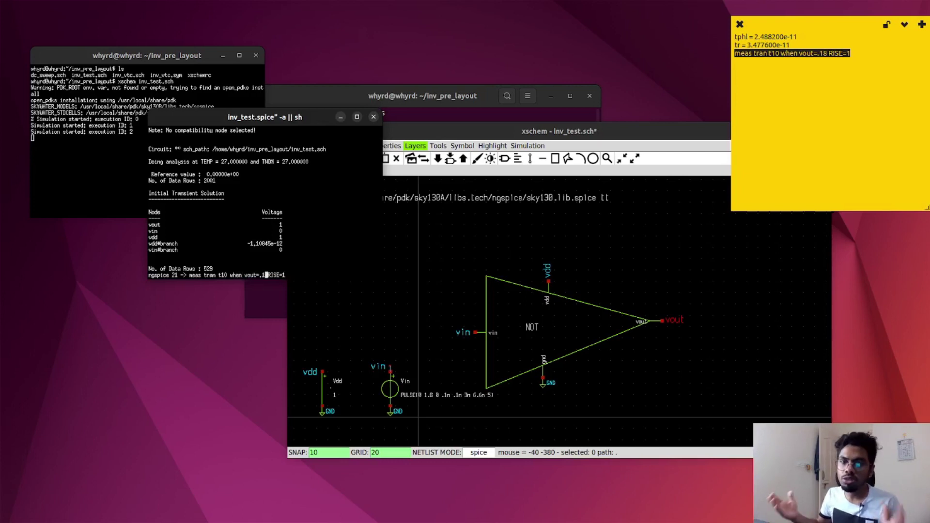
key(Right)
key(Right)
key(Right)
key(Right)
key(Right)
key(Right)
key(Right)
key(Return)
- Adapt the previous measurement for the 90% point and run "meas tran t90 when vout=.9 RISE=1"
key(Up)
key(Left)
key(Left)
key(Left)
key(Left)
key(Left)
key(Left)
key(Left)
key(Left)
key(Left)
key(Left)
key(Left)
key(Left)
key(Left)
key(Left)
key(Left)
key(Left)
key(Left)
key(Left)
key(Left)
key(Left)
key(BackSpace)
key(BackSpace)
text(90)
key(Right)
key(Right)
key(Right)
key(Right)
key(Right)
key(Right)
key(Right)
key(Right)
key(Right)
key(Right)
key(Right)
key(Right)
key(Delete)
text(9)
key(Right)
key(Right)
key(Right)
key(Right)
key(Right)
key(Right)
key(Right)
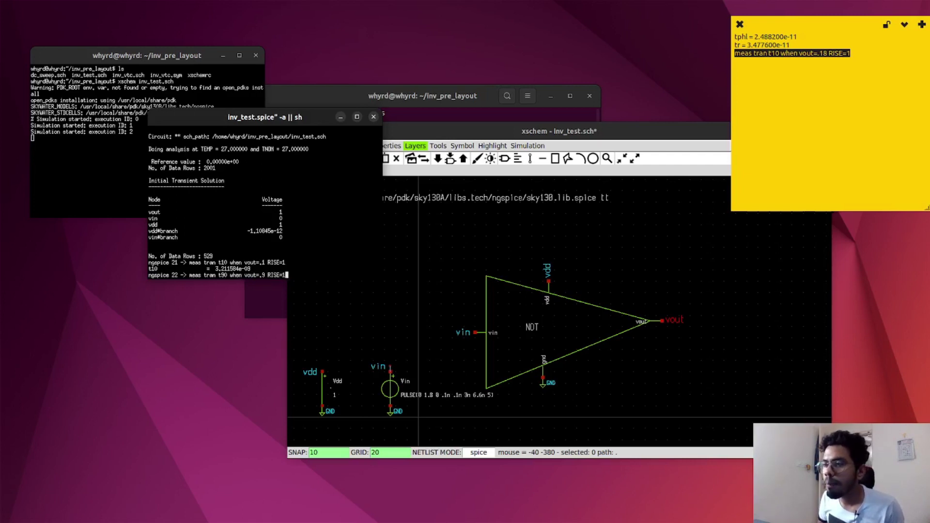
key(Return)
- Print the rise time in ngspice with "print t90-t10"
text(print )
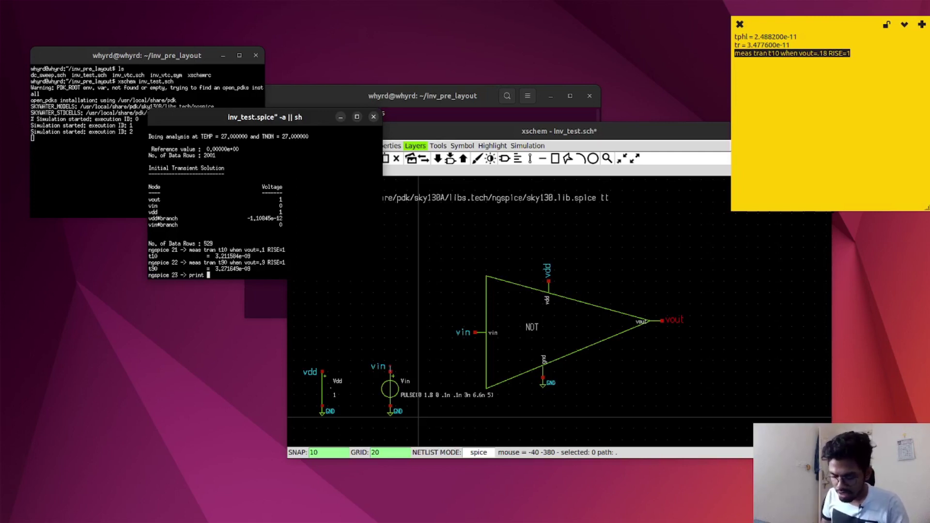
text(t90-)
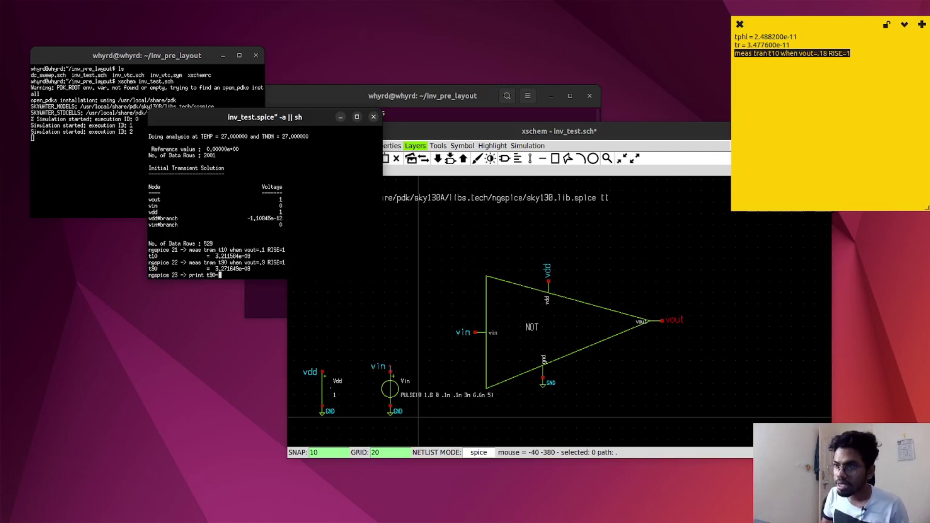
text(t10)
key(BackSpace)
key(BackSpace)
text(10)
key(Return)
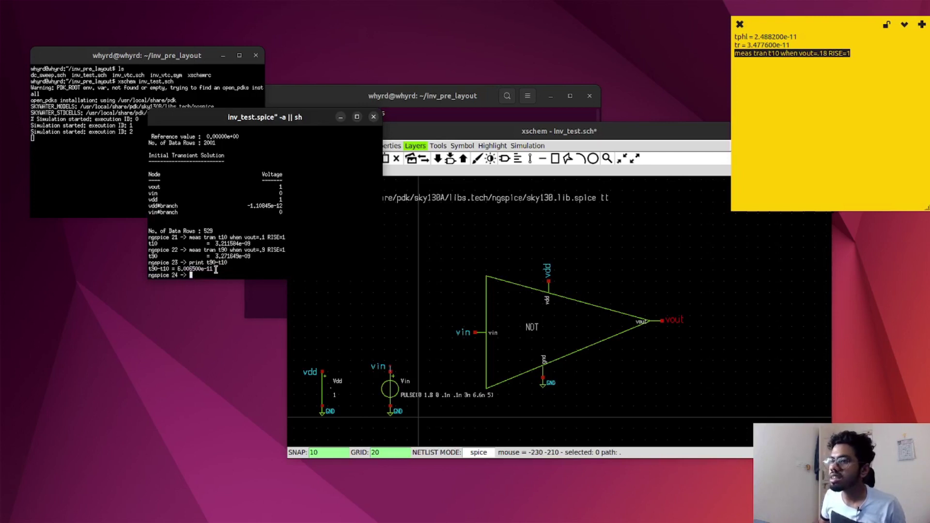
- Compare the printed t90-t10 result with the tr value recorded in the sticky note
drag(219, 269, 176, 269)
click(780, 106)
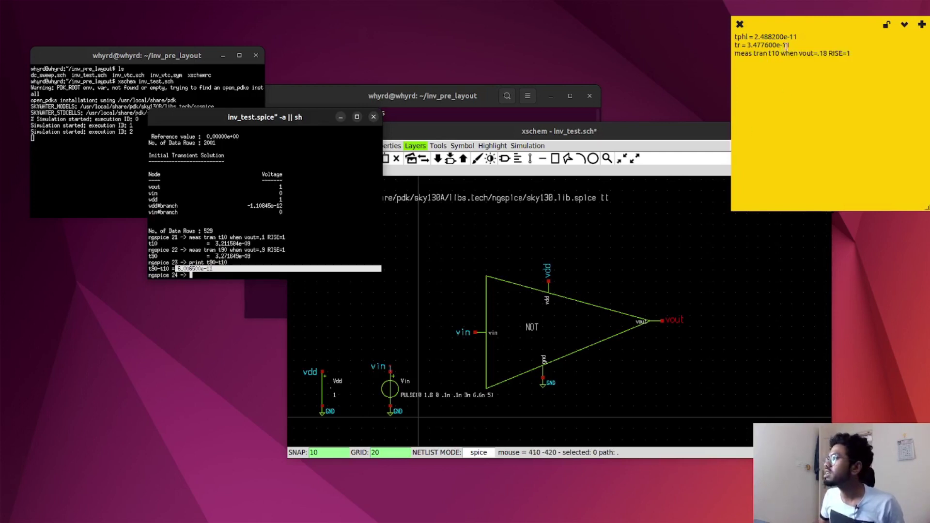
drag(789, 45, 742, 46)
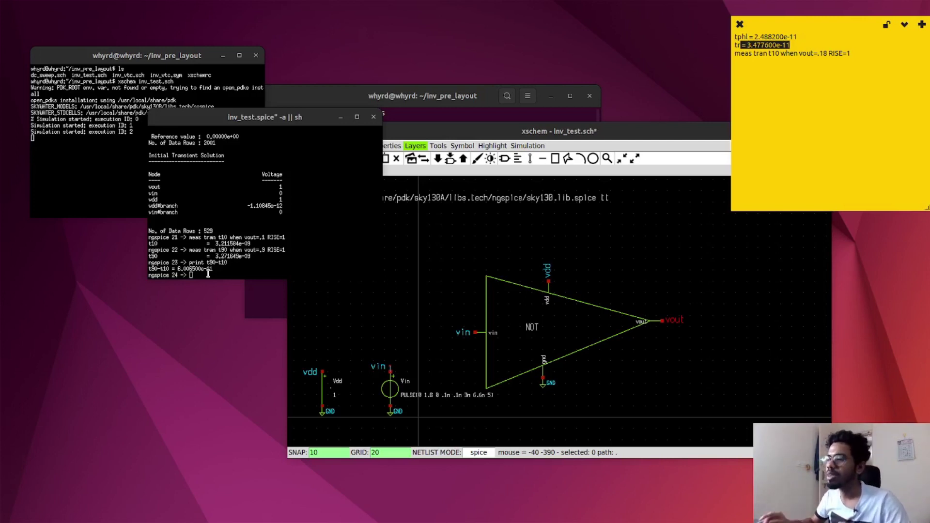
click(200, 276)
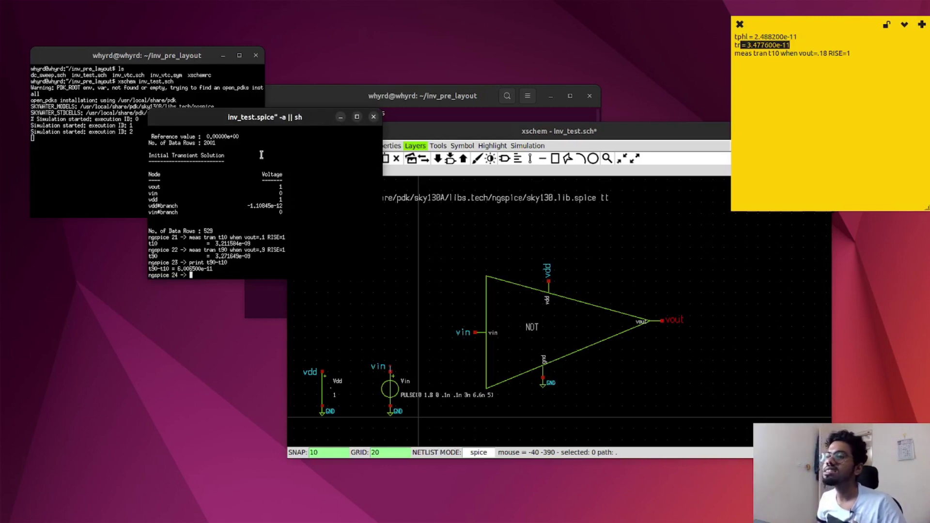
- Restore the Vdd voltage source's value to 1.8, leaving the Vin source's properties as they are
drag(262, 122, 201, 121)
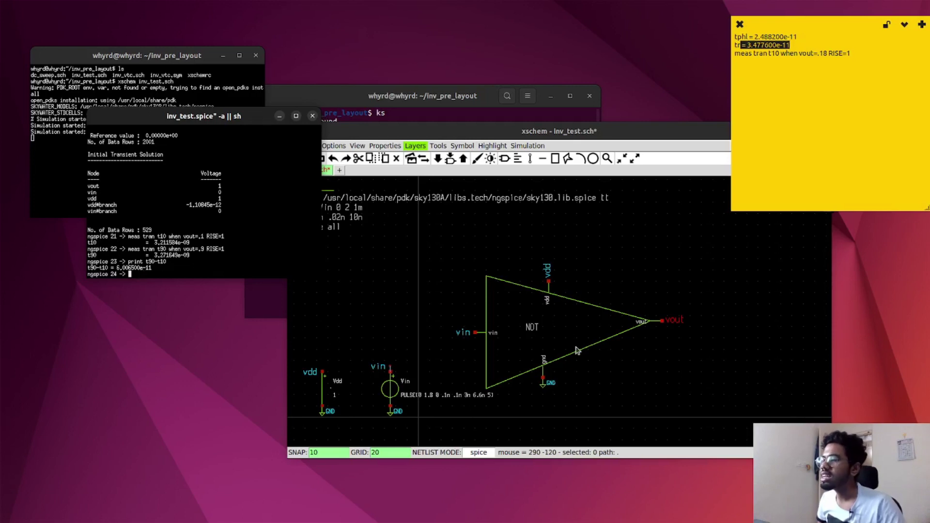
double_click(390, 389)
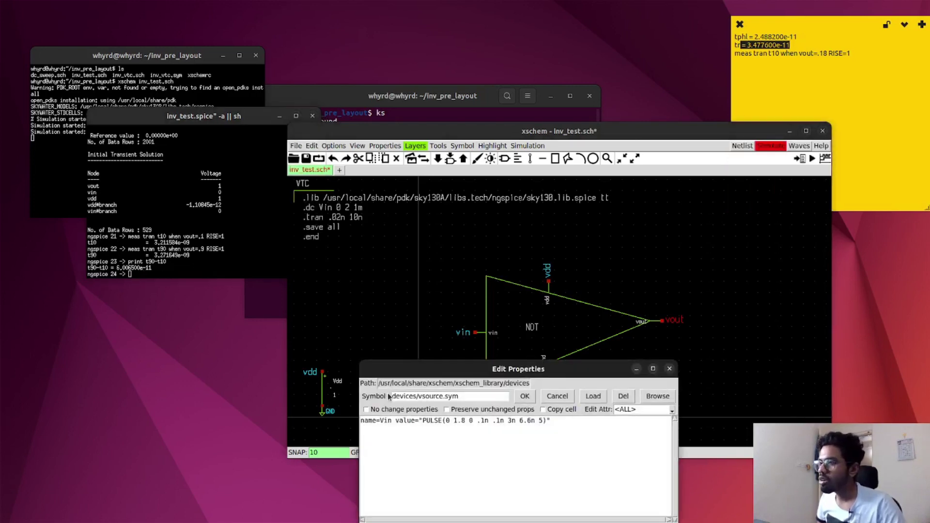
click(670, 369)
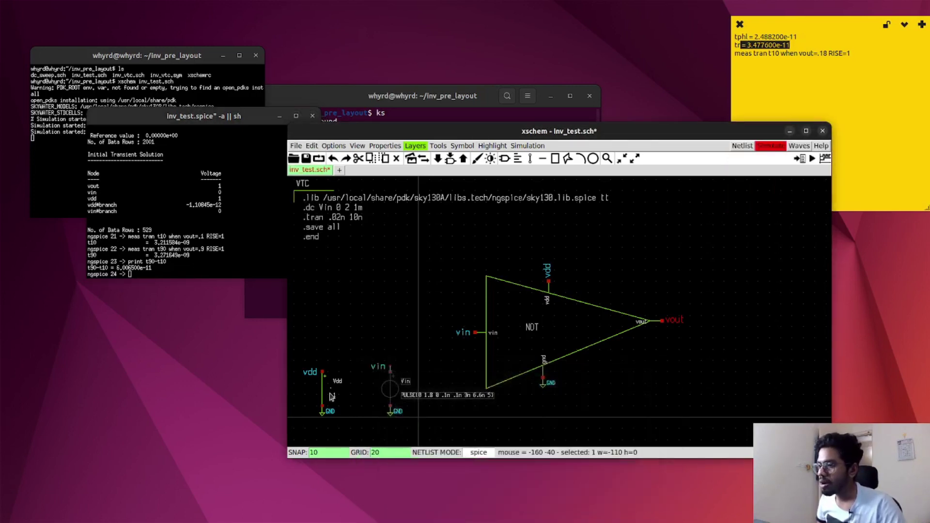
double_click(323, 390)
click(383, 421)
text(.8)
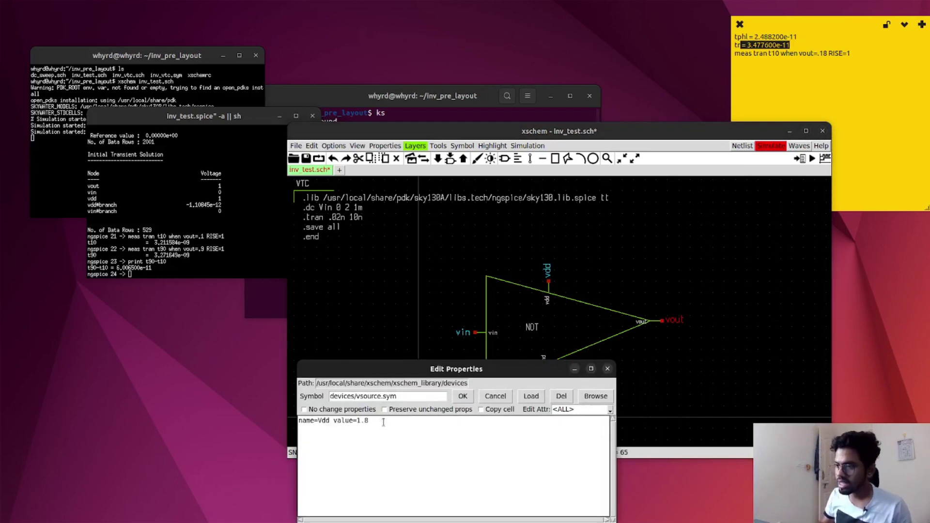
click(462, 395)
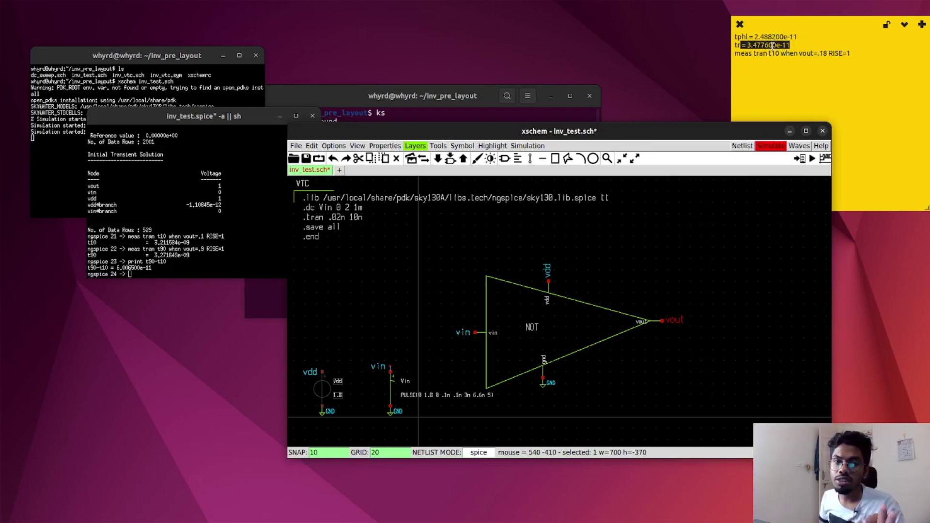
- Save the testbench and descend into the NOT inverter's schematic
click(554, 333)
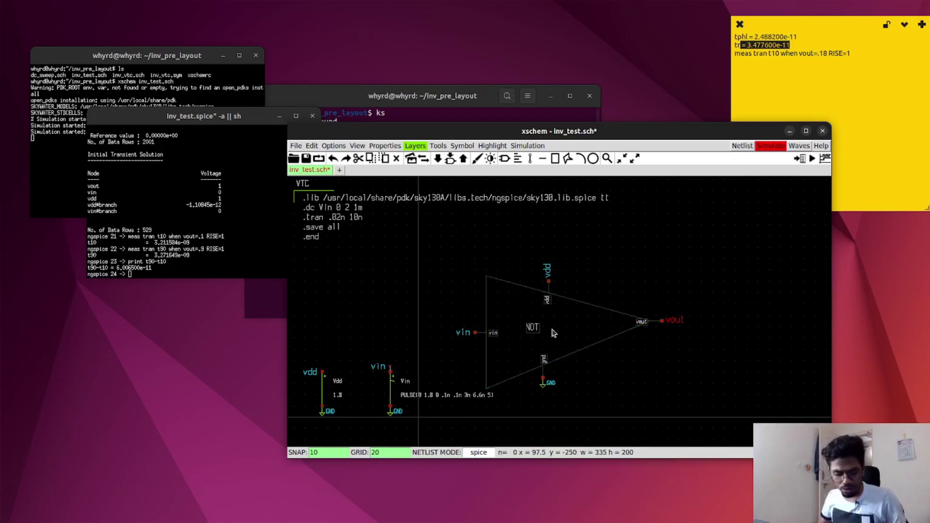
key(e)
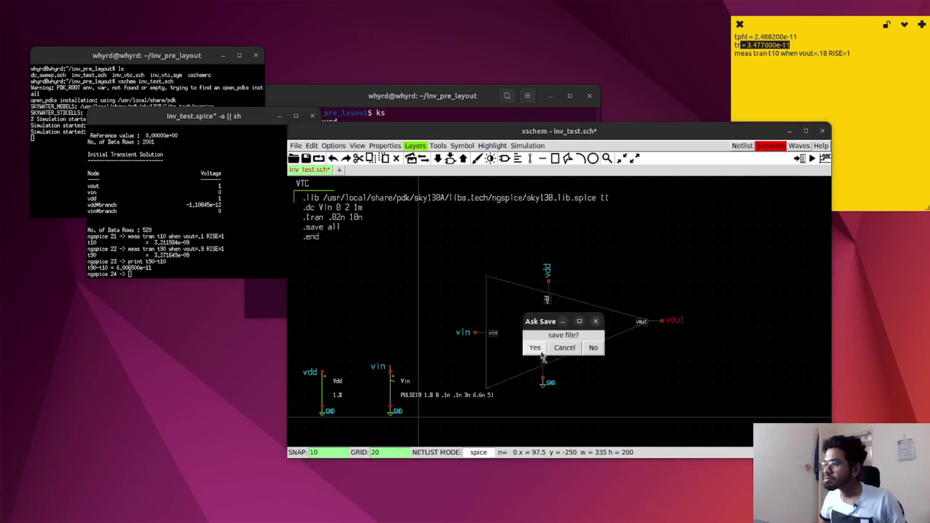
click(536, 348)
- Set the width W of the pfet_01v8 transistor M2 to 4
click(387, 284)
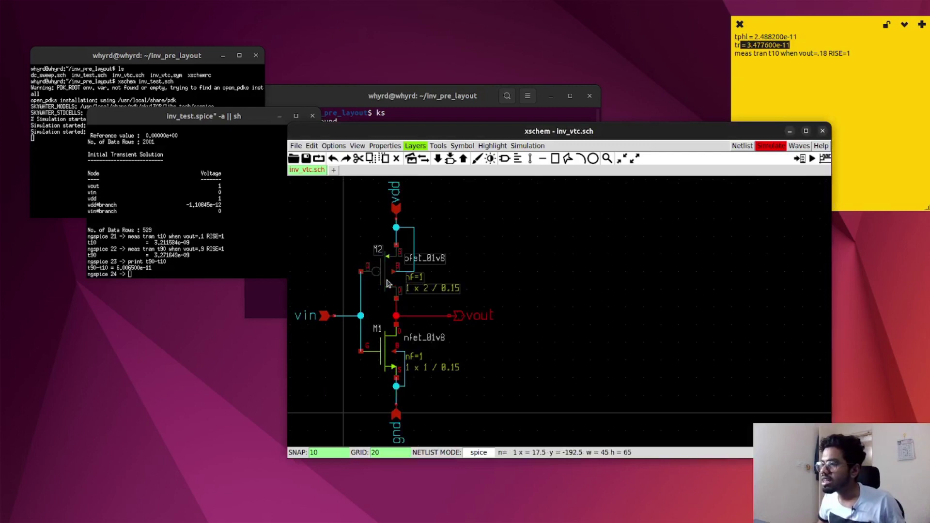
key(q)
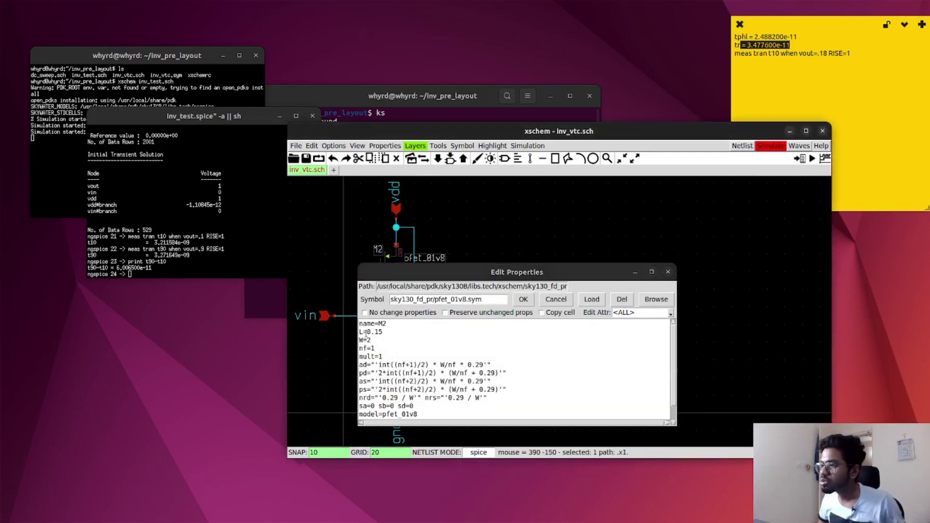
key(BackSpace)
text(4)
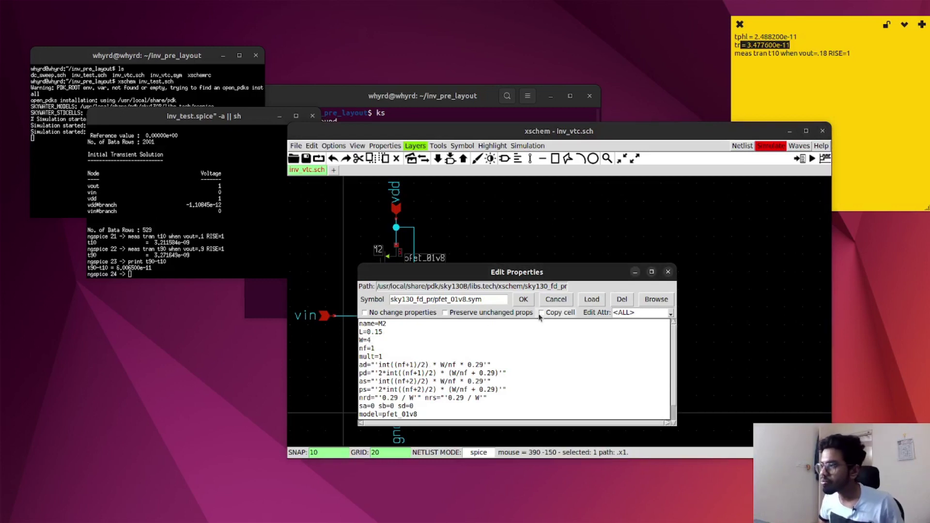
click(523, 299)
- Set the width W of the nfet_01v8 transistor M1 to 2
key(q)
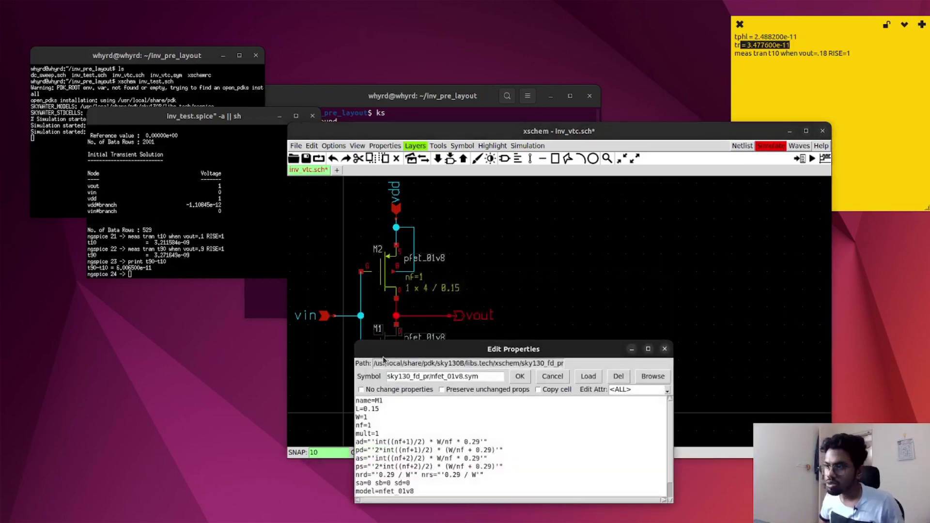
click(372, 417)
key(BackSpace)
text(2)
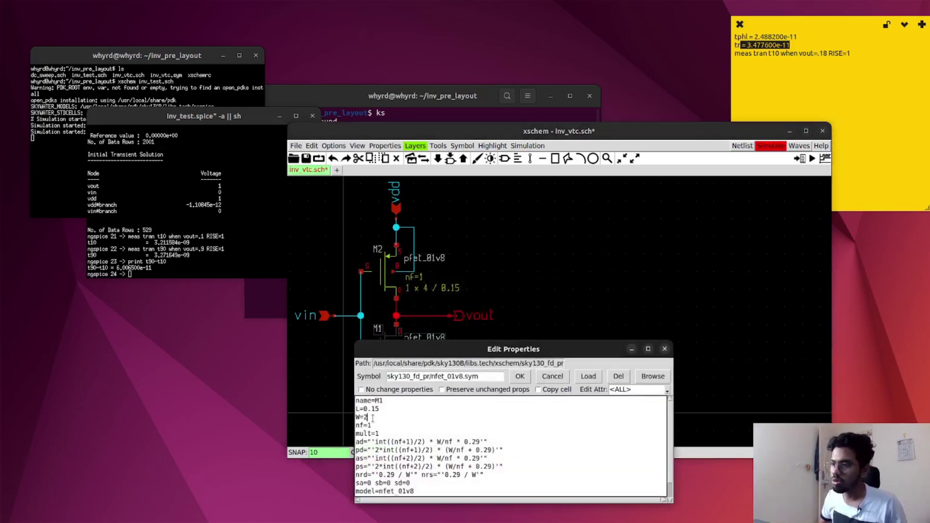
click(520, 377)
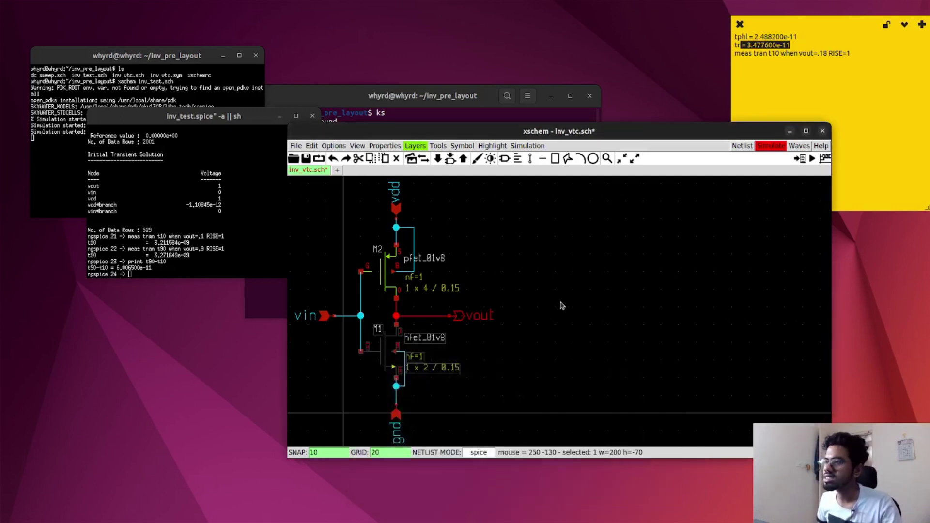
- Save the modified inv_vtc.sch and return to the inv_test.sch testbench
click(499, 245)
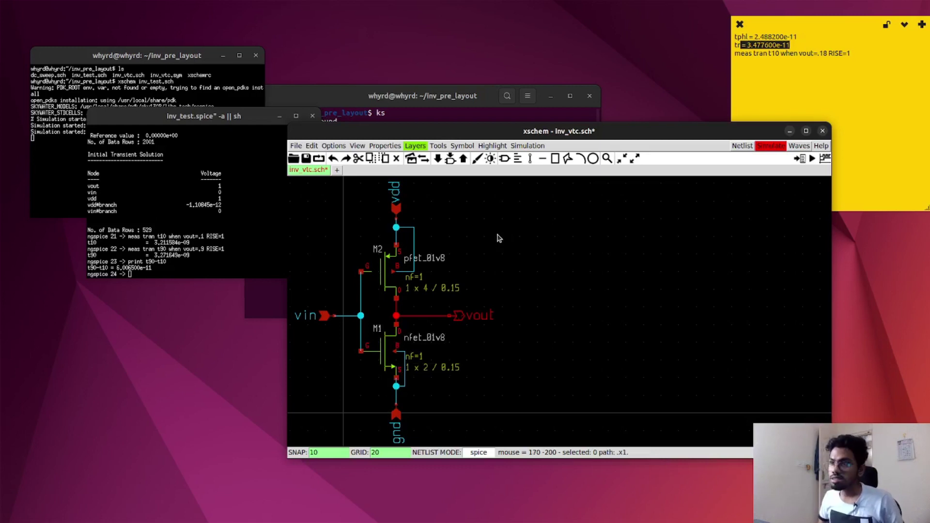
click(306, 159)
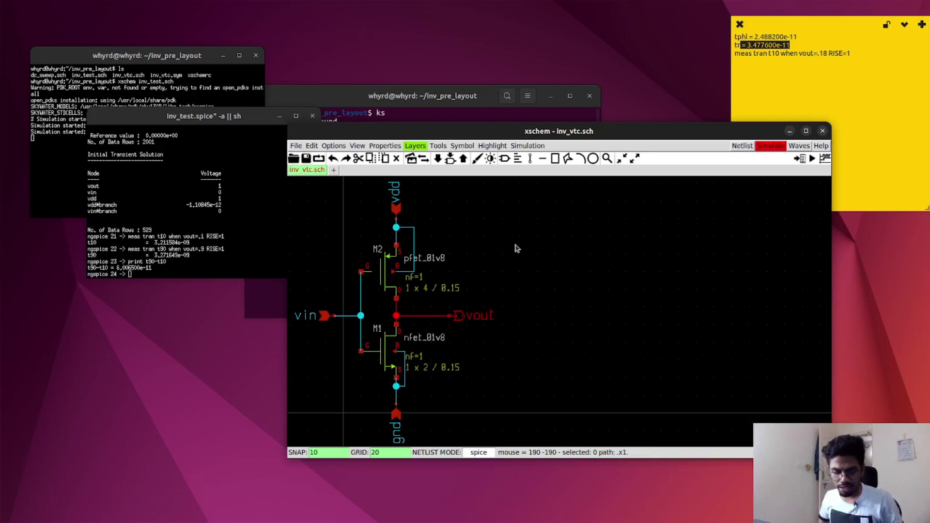
key(ctrl+e)
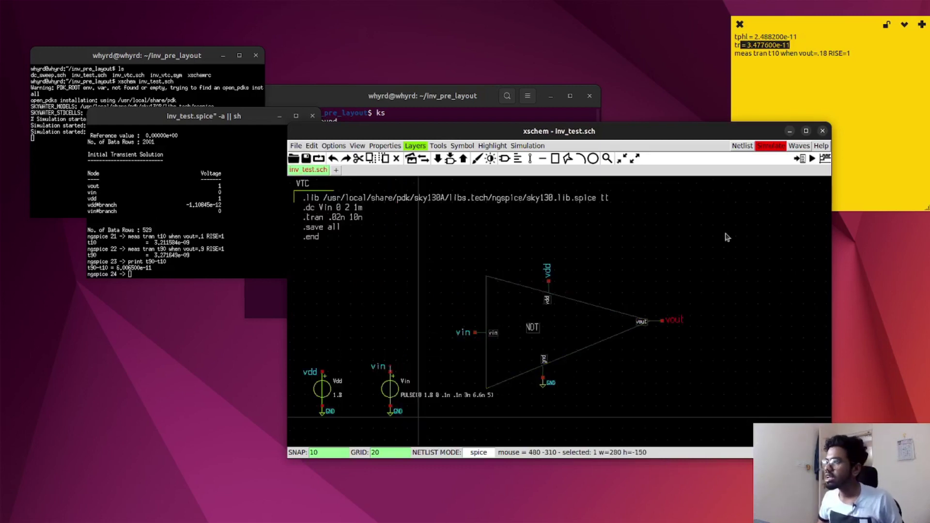
- Generate the testbench netlist and check the W values of XM1 and XM2 in it
click(741, 146)
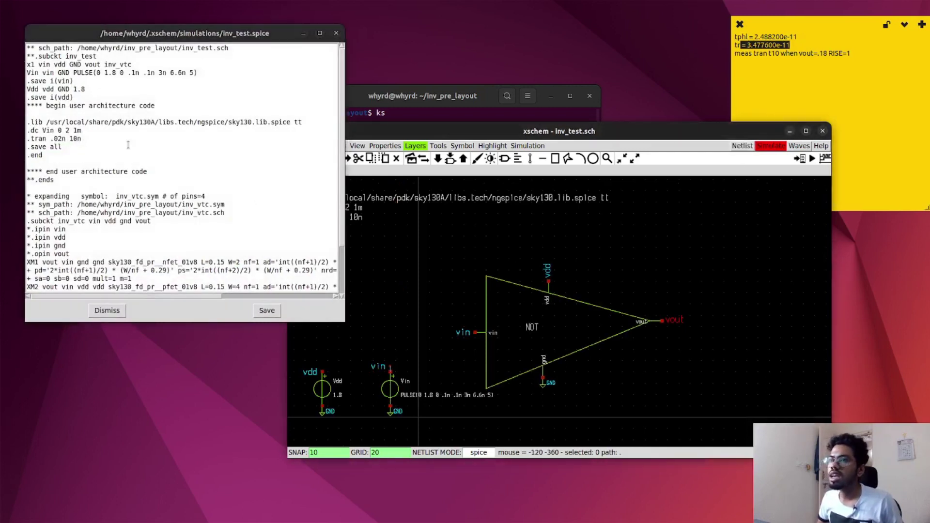
scroll(237, 206, down, 3)
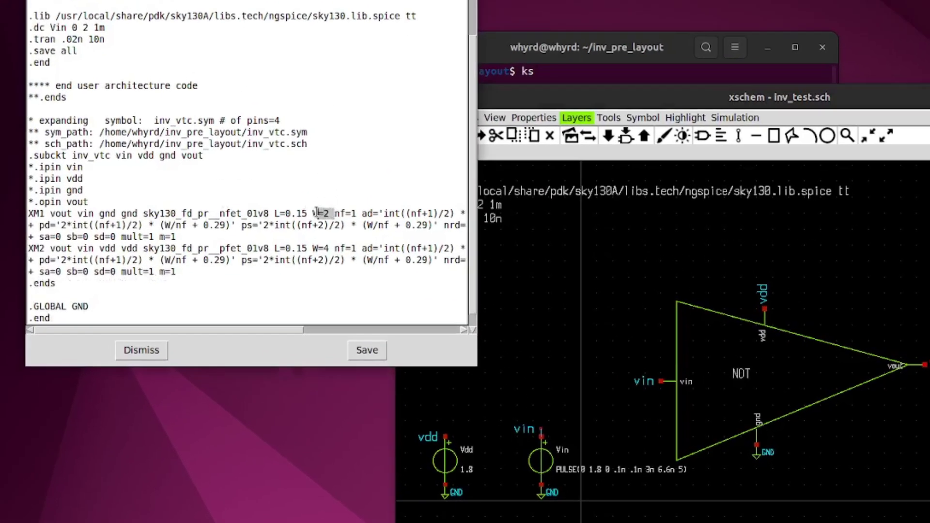
drag(239, 213, 229, 213)
drag(329, 249, 312, 249)
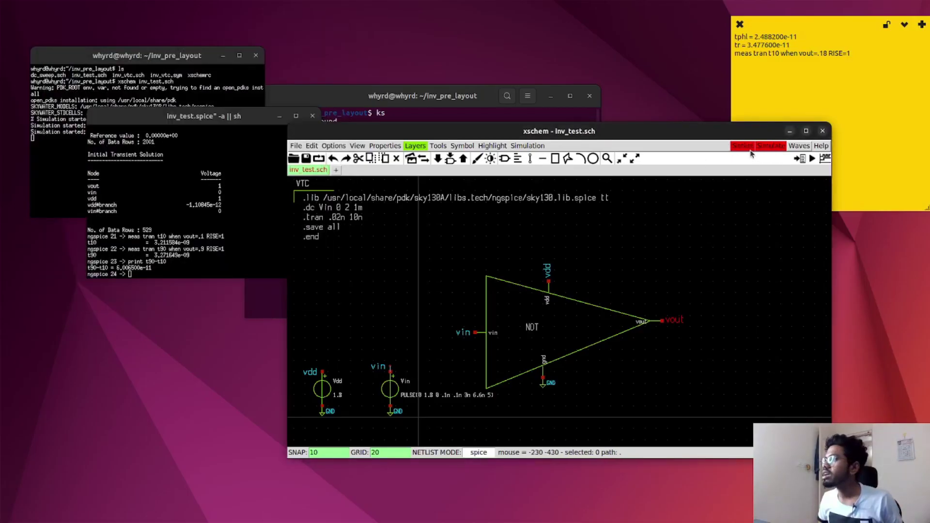
- Close the old ngspice session and simulate the updated testbench
click(203, 267)
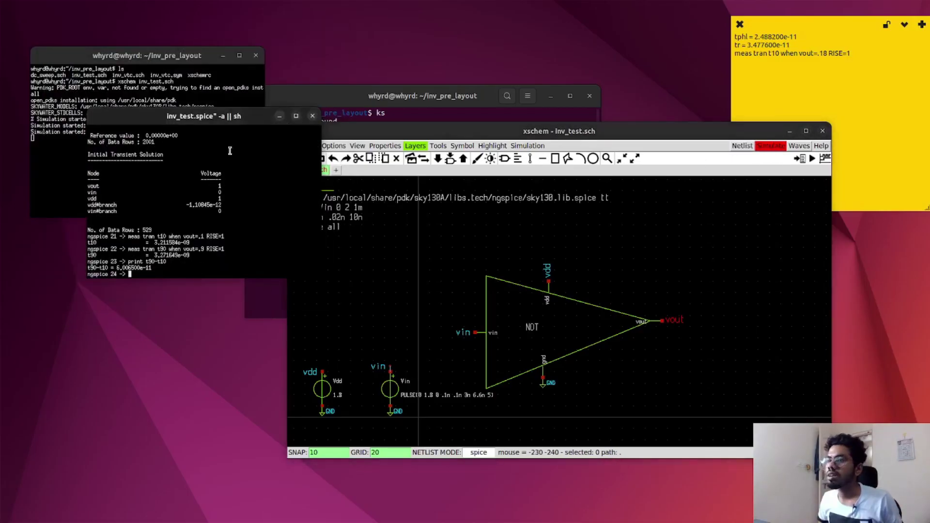
click(313, 116)
click(770, 146)
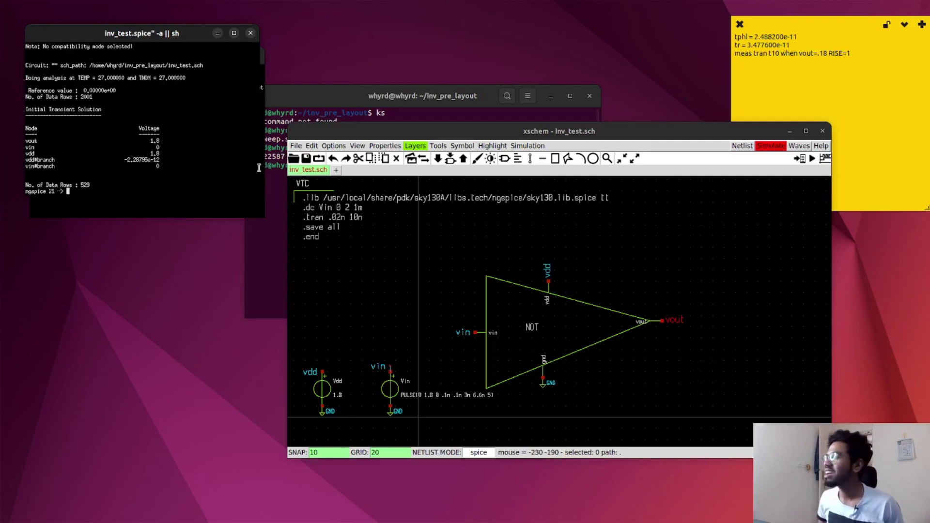
- Copy the measurement command from the sticky note into ngspice and run "meas tran t10 when vout=.18 RISE=1"
drag(855, 54, 734, 53)
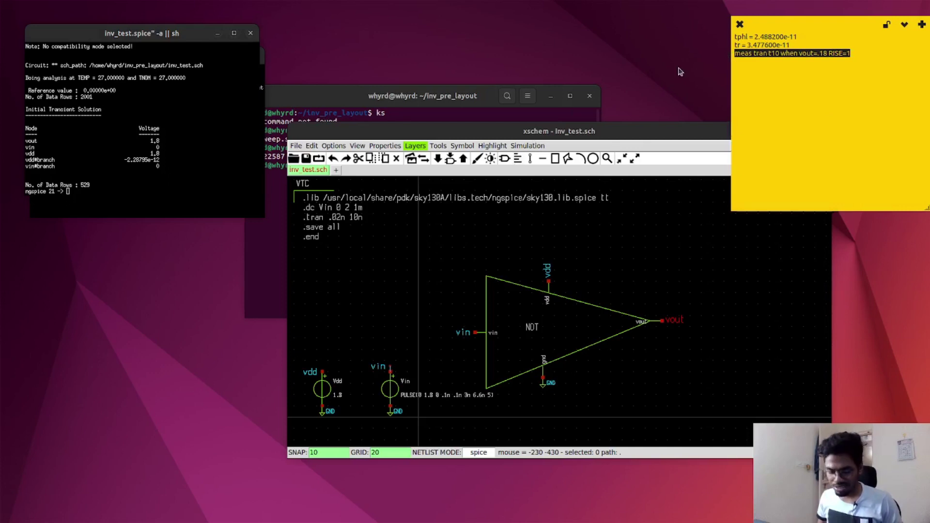
scroll(75, 191, up, 2)
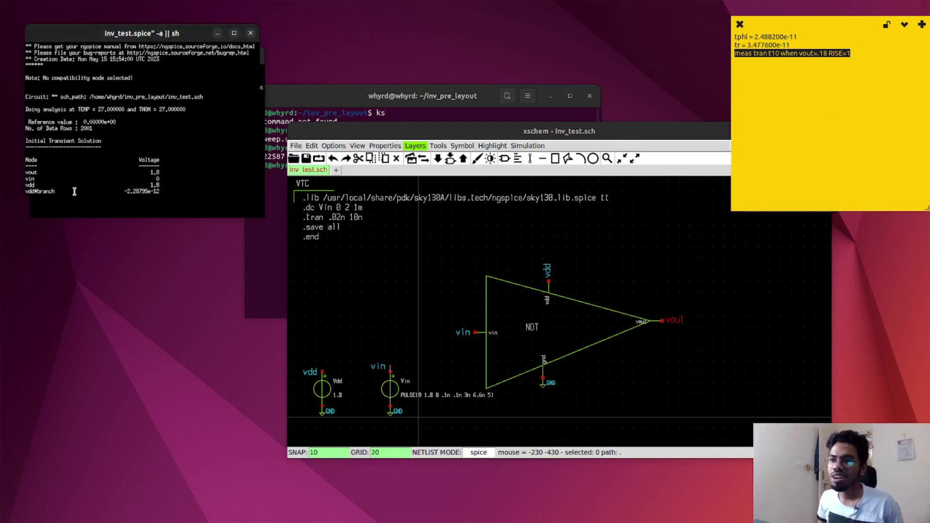
key(alt+Tab)
key(alt+Tab)
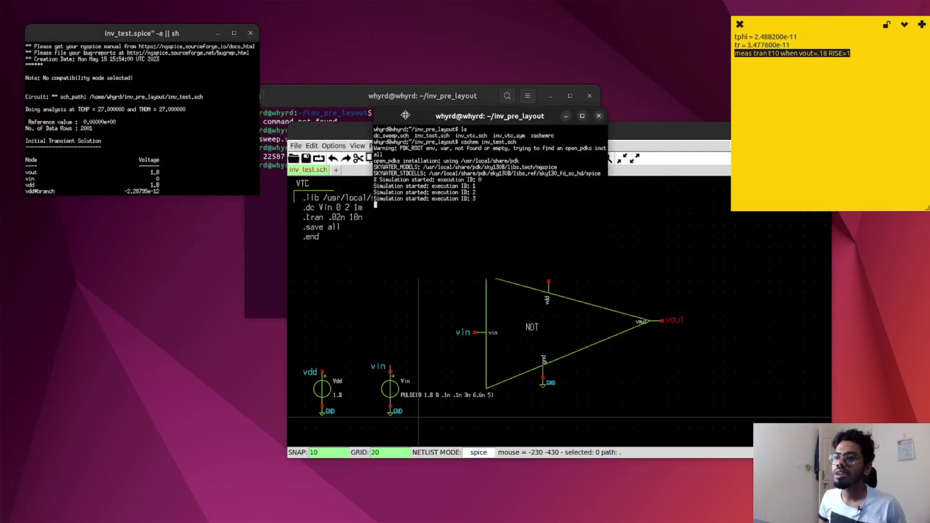
middle_click(204, 177)
click(181, 193)
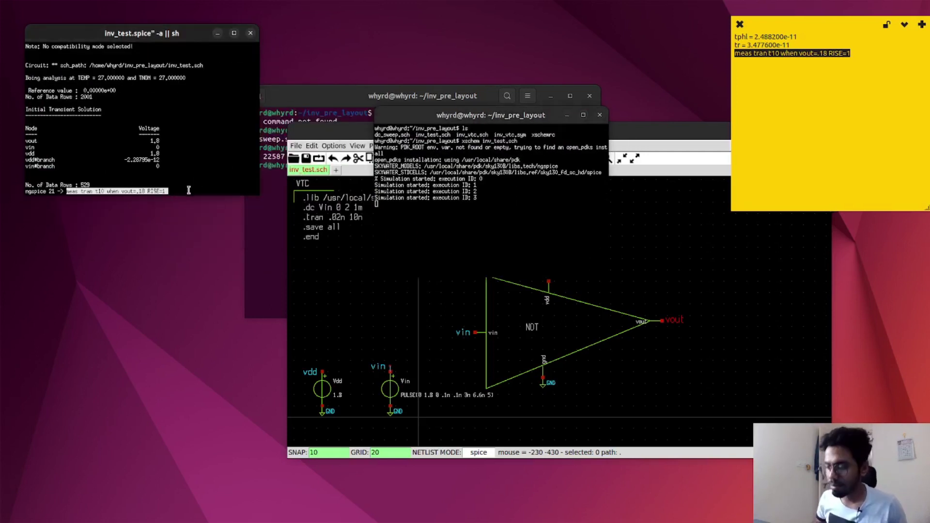
key(Return)
- Adapt the previous measurement for the 90% point and run "meas tran t90 when vout=1.6 RISE=1"
key(Up)
key(Left)
key(Left)
key(Left)
key(Left)
key(Left)
key(Left)
key(Left)
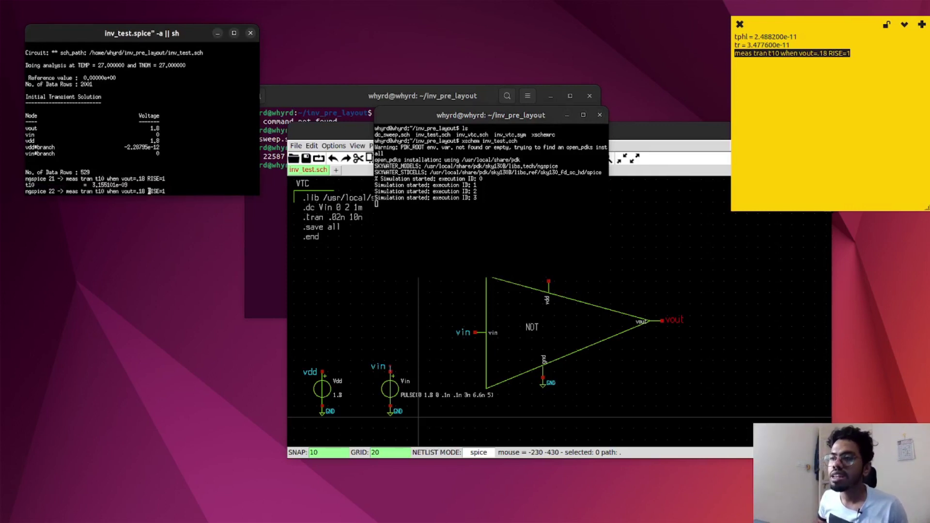
key(BackSpace)
key(BackSpace)
key(BackSpace)
text(1.)
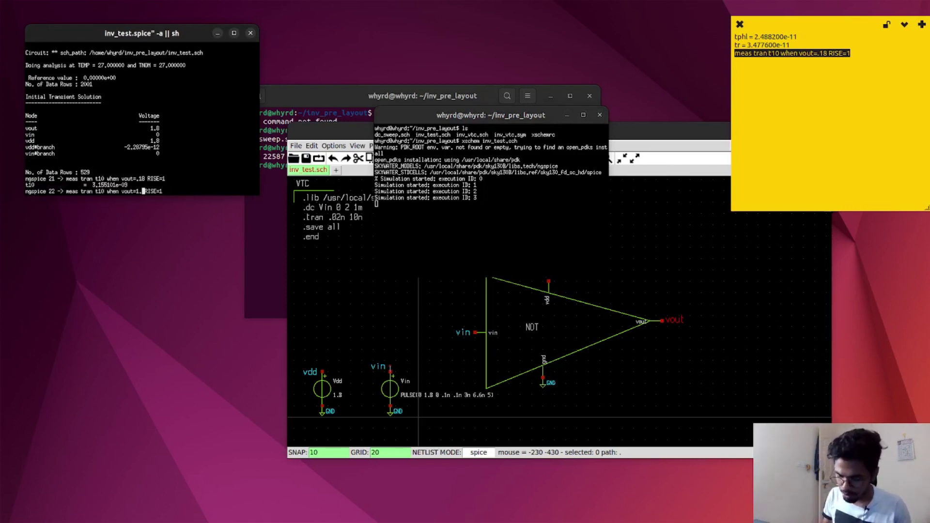
text(6)
key(Left)
key(Left)
key(Left)
key(Left)
key(Left)
key(Left)
key(Left)
key(Left)
key(Left)
key(Left)
key(Left)
key(Left)
key(Left)
key(Left)
key(Left)
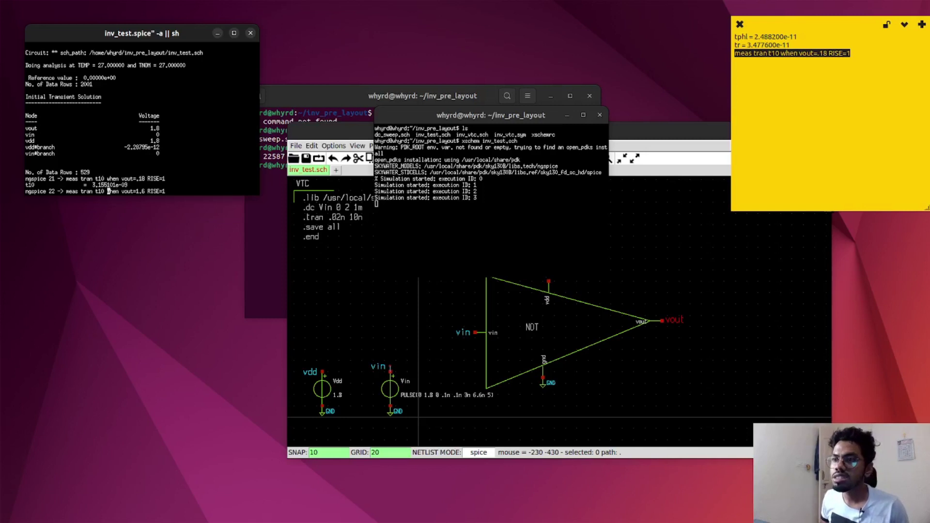
key(BackSpace)
text(9)
key(Return)
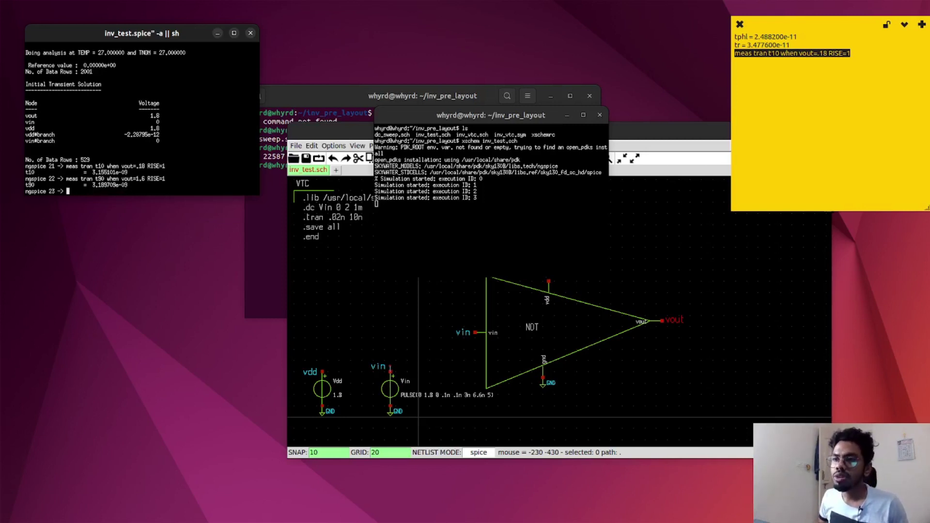
- Print the rise time for the widened transistors with "print t90-t10"
text(print )
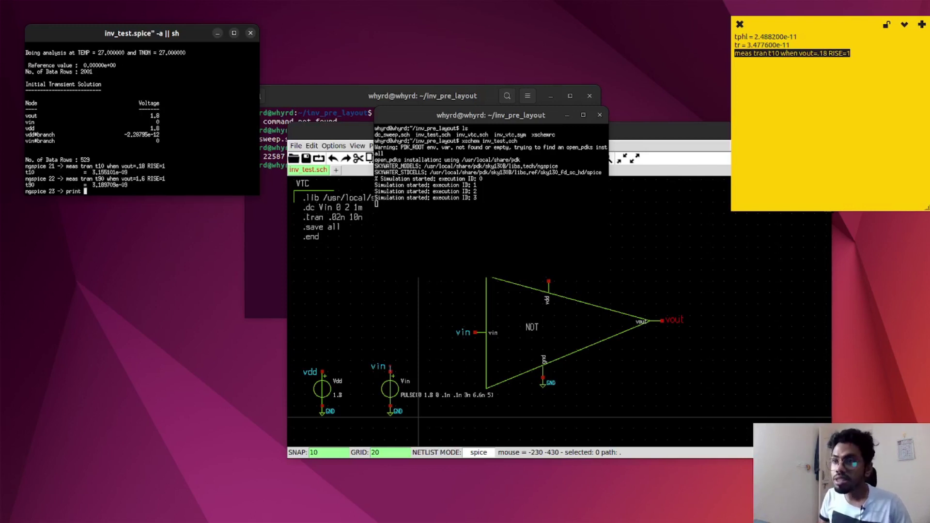
text(t90)
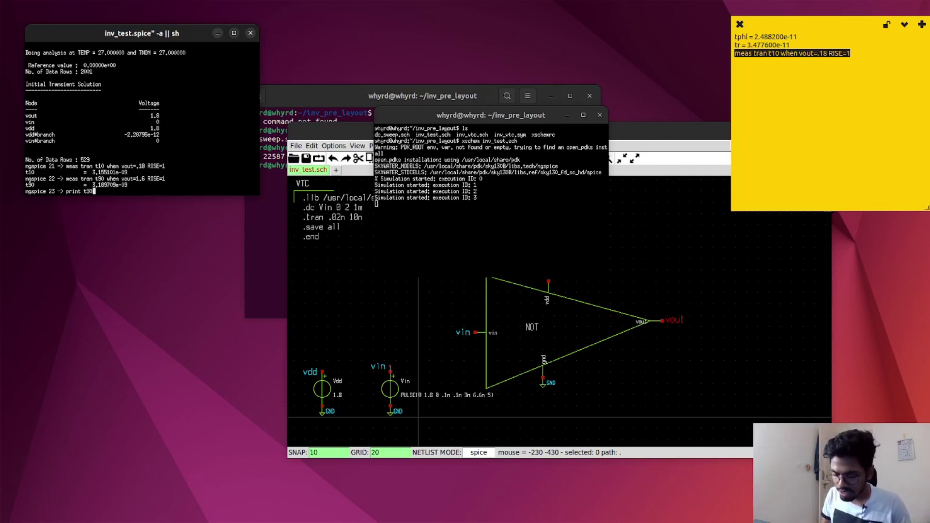
text(-t10)
key(Return)
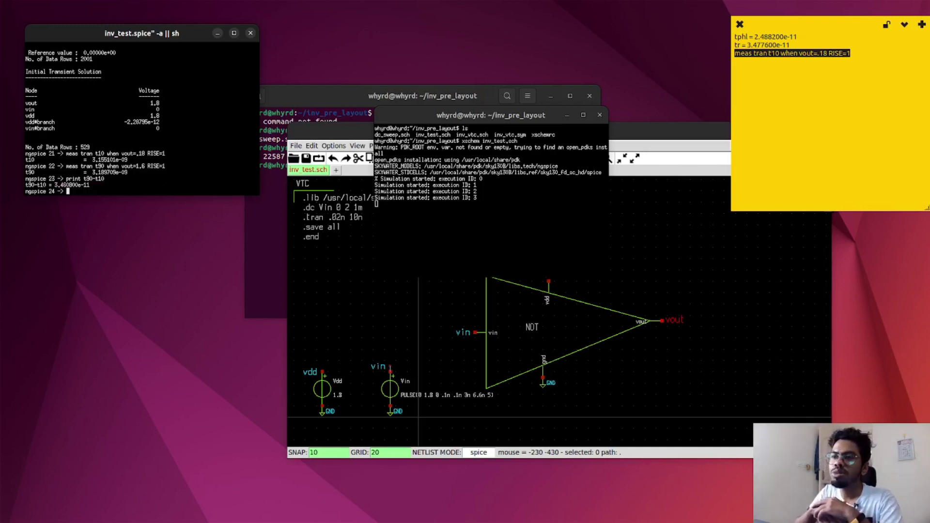
- Compare the new t90-t10 result with the sticky note's tr value, and bring the xschem testbench to the front
drag(775, 25, 269, 91)
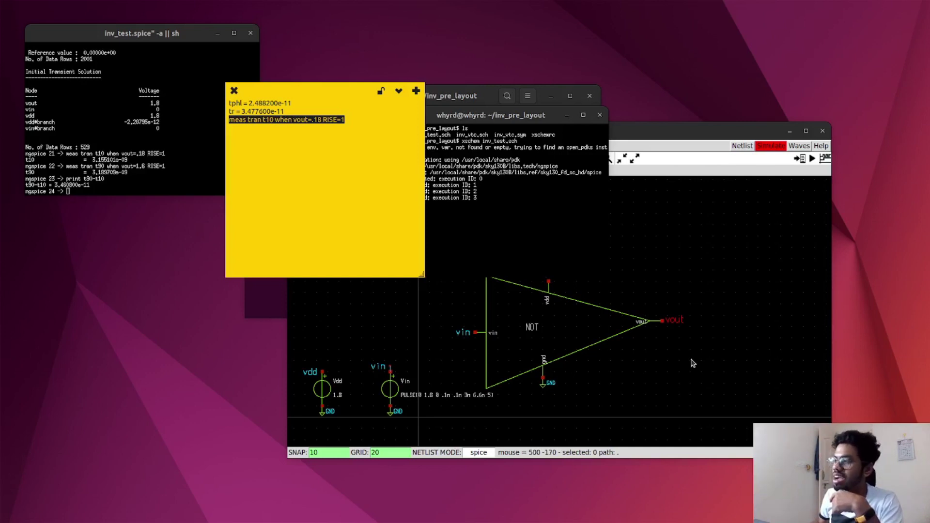
drag(300, 92, 780, 61)
drag(508, 115, 258, 42)
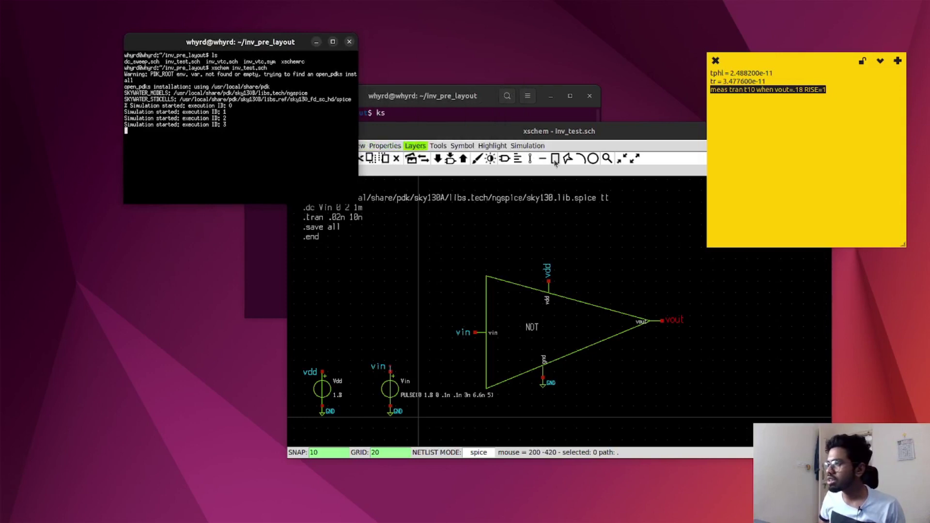
drag(542, 128, 431, 74)
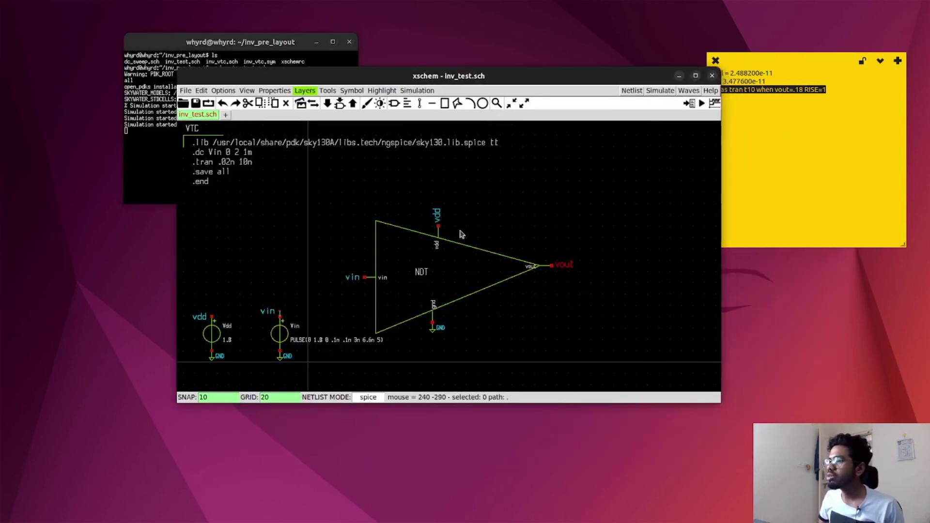
- Start inserting a symbol and search the xschem_library devices folder for capacitor symbols
click(542, 290)
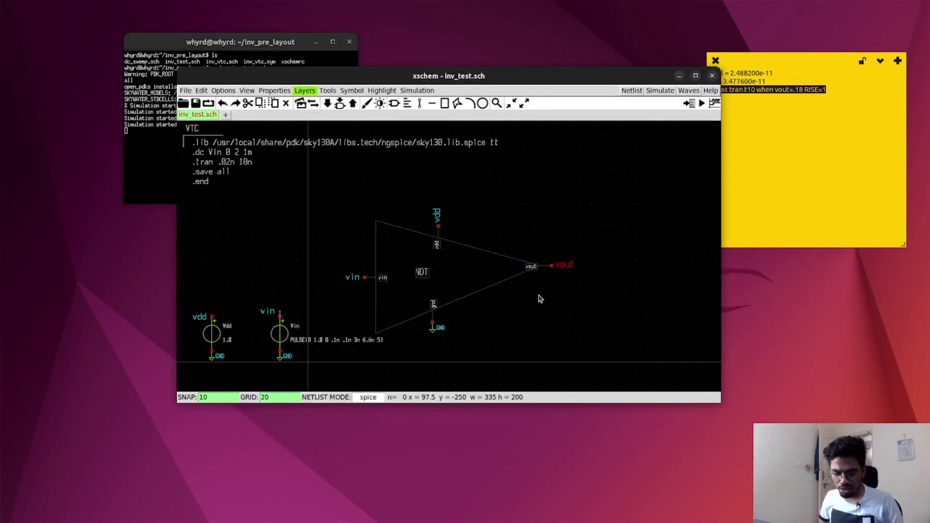
key(Insert)
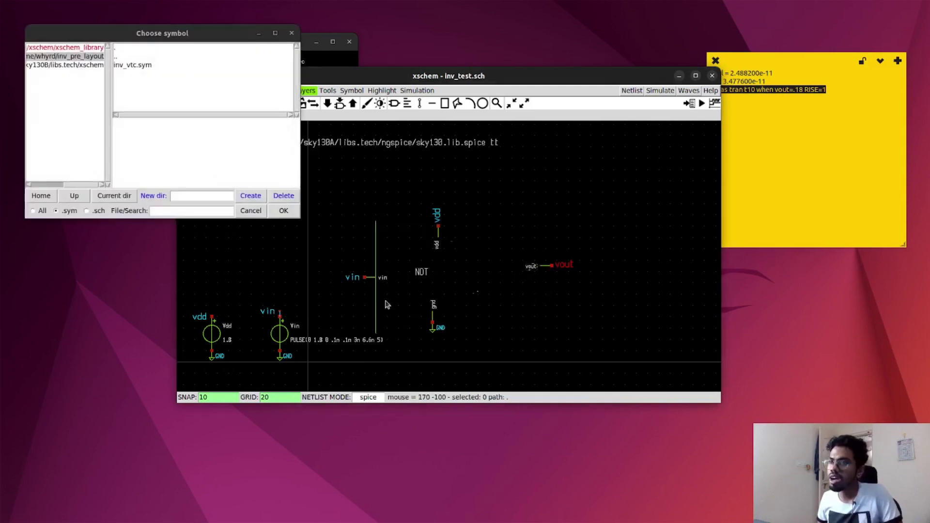
click(81, 65)
click(80, 48)
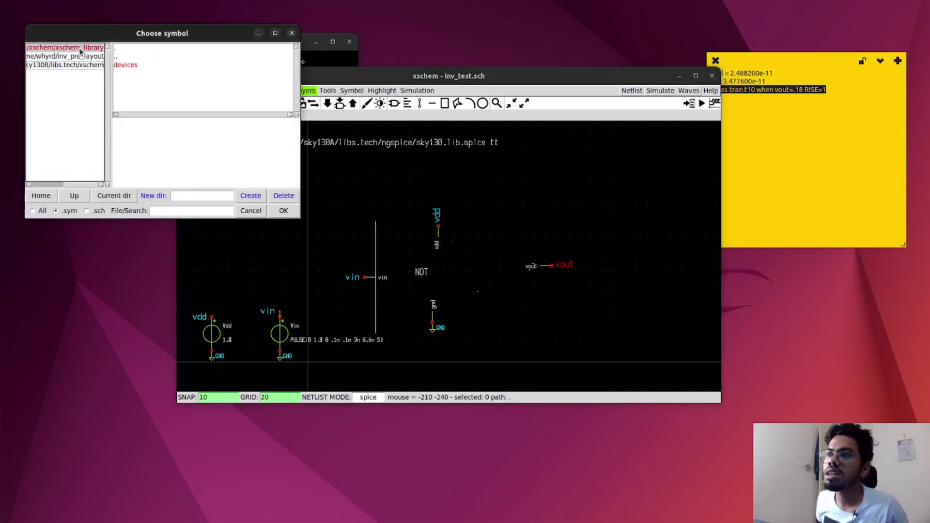
click(125, 65)
click(188, 211)
text(capa)
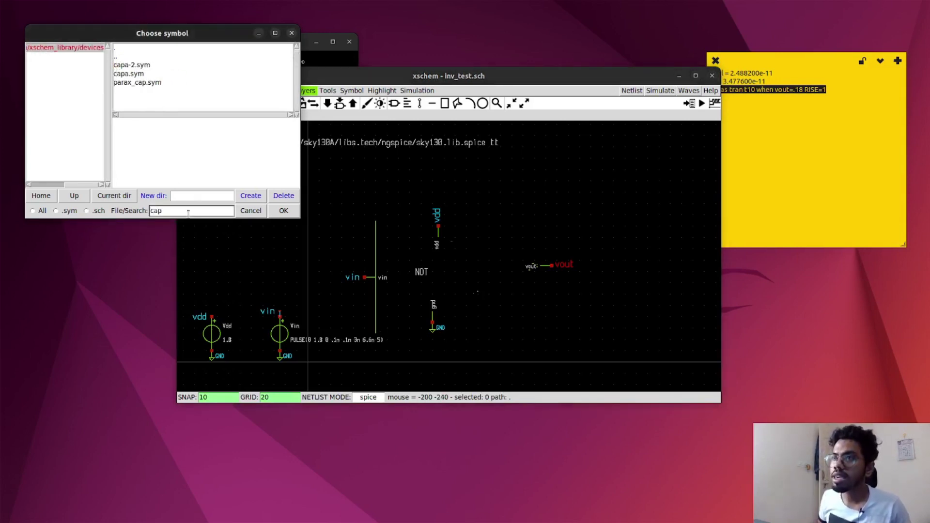
- Place the parax_cap.sym parasitic capacitor in the testbench just below the inverter's vout pin
click(135, 74)
click(138, 84)
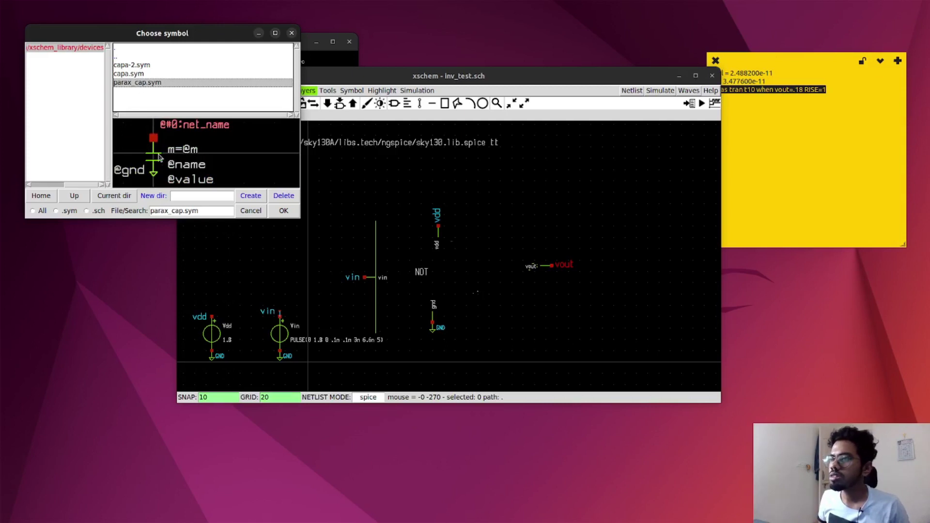
click(283, 210)
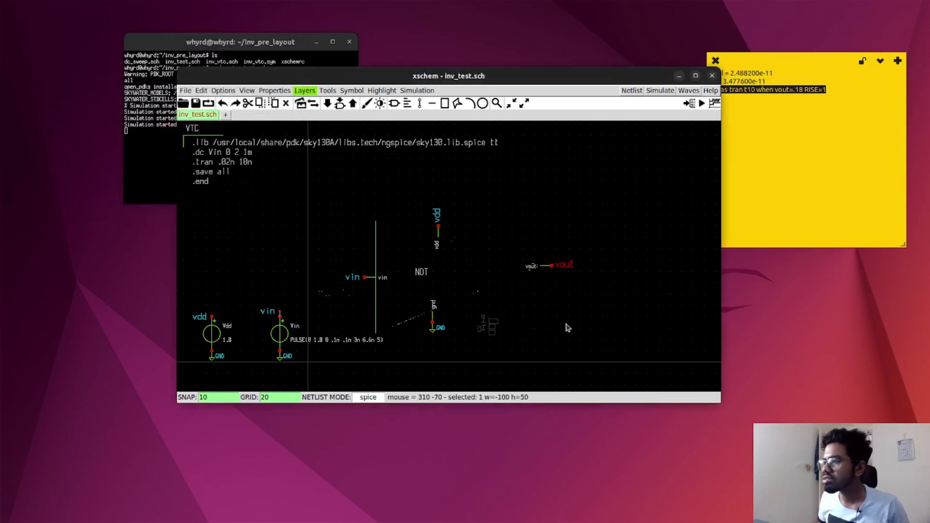
click(545, 311)
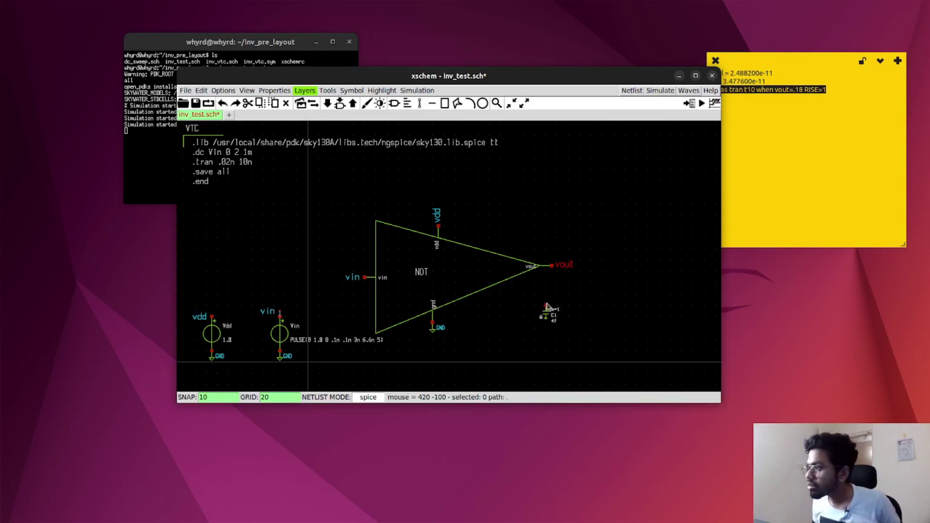
- Draw a straight vertical wire from the capacitor's pin up to the inverter's output lead
key(w)
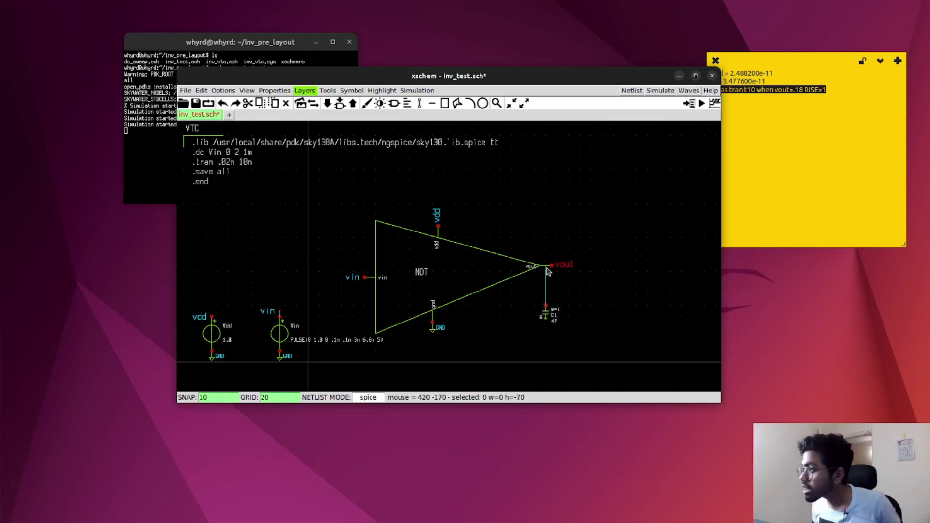
click(548, 267)
double_click(546, 278)
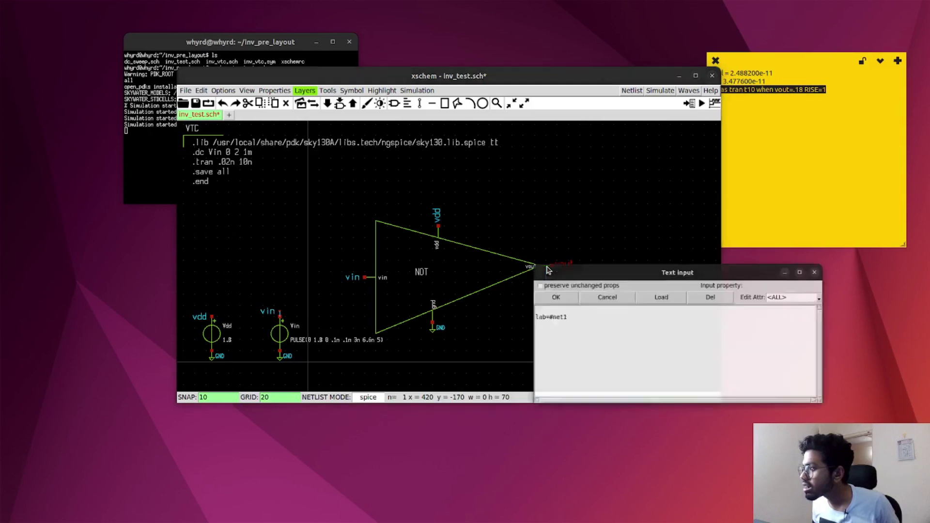
click(551, 291)
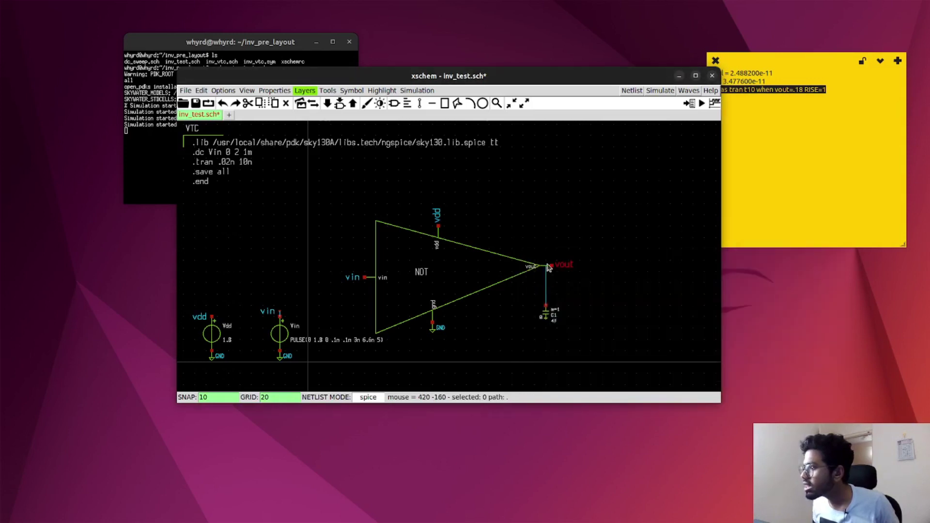
scroll(550, 267, up, 3)
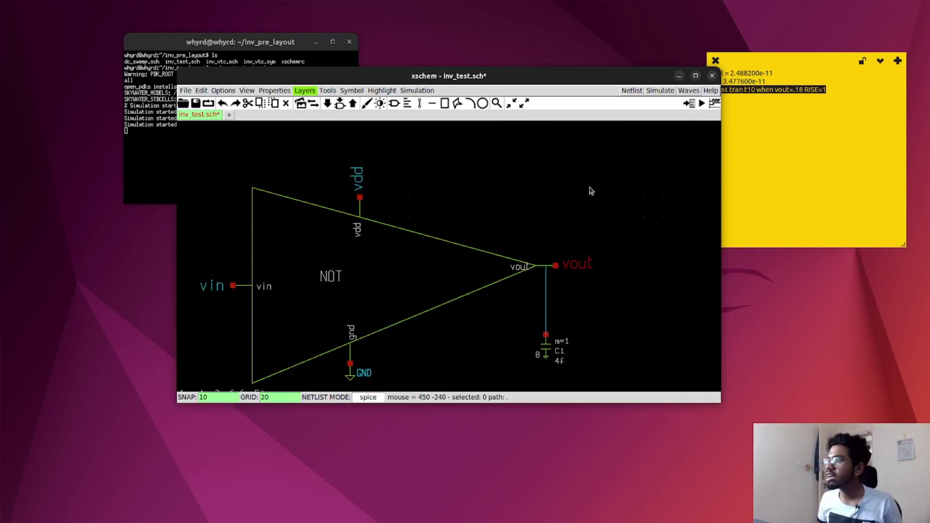
- Generate the testbench netlist and check which net the C1 capacitor line connects to
click(632, 91)
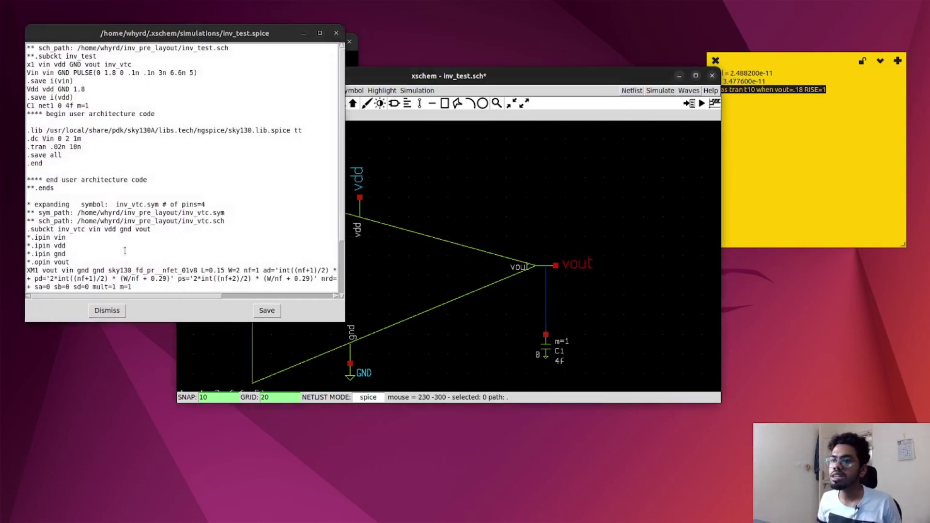
scroll(84, 168, down, 2)
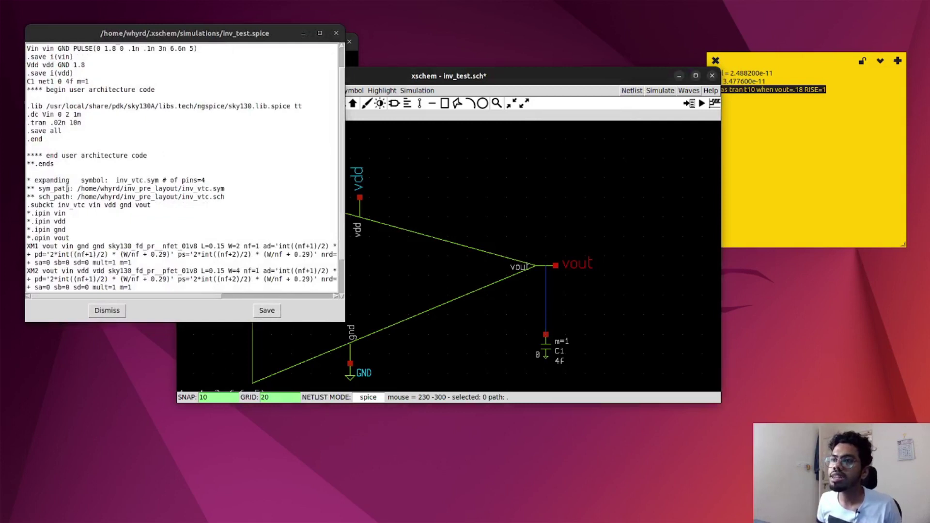
scroll(84, 167, up, 2)
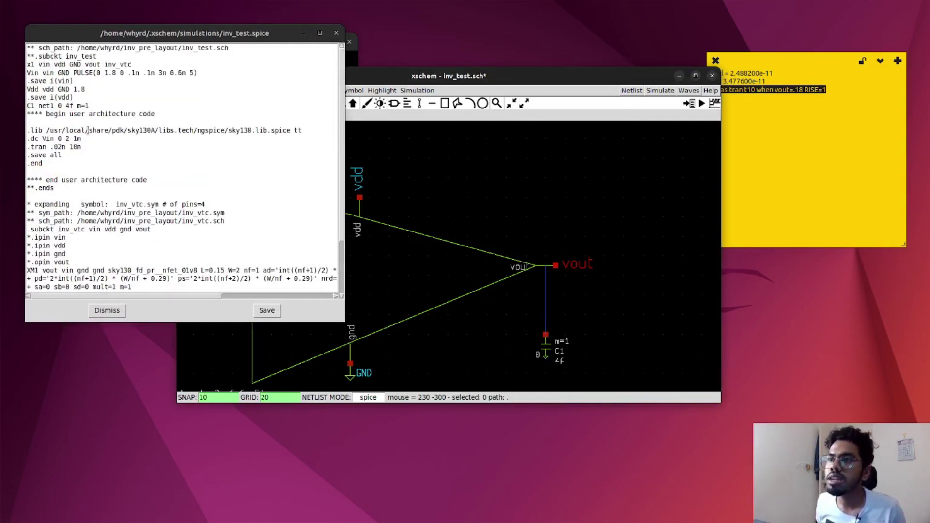
scroll(88, 130, down, 3)
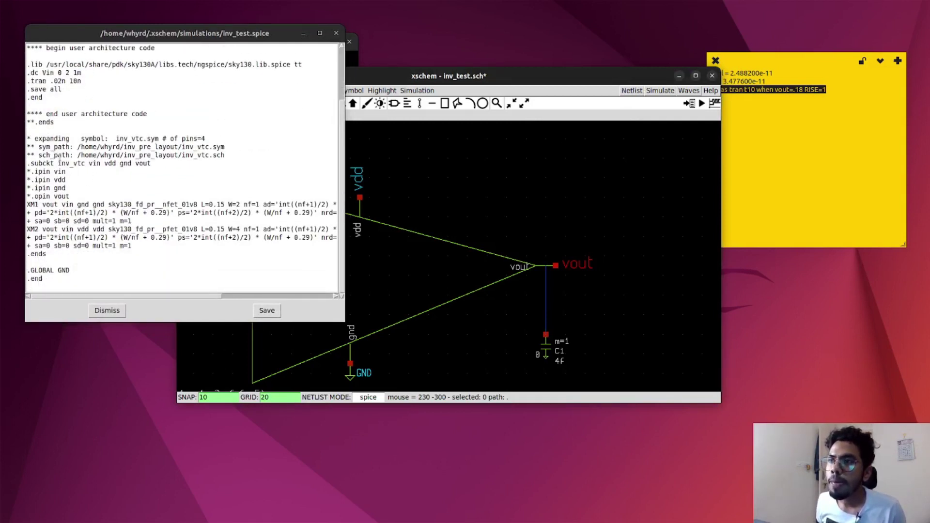
scroll(60, 160, up, 3)
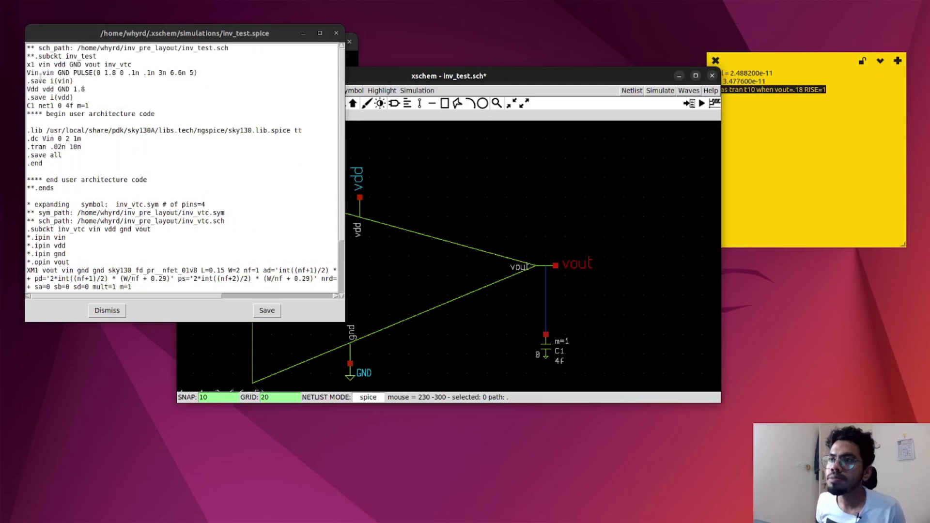
drag(27, 106, 89, 106)
click(59, 106)
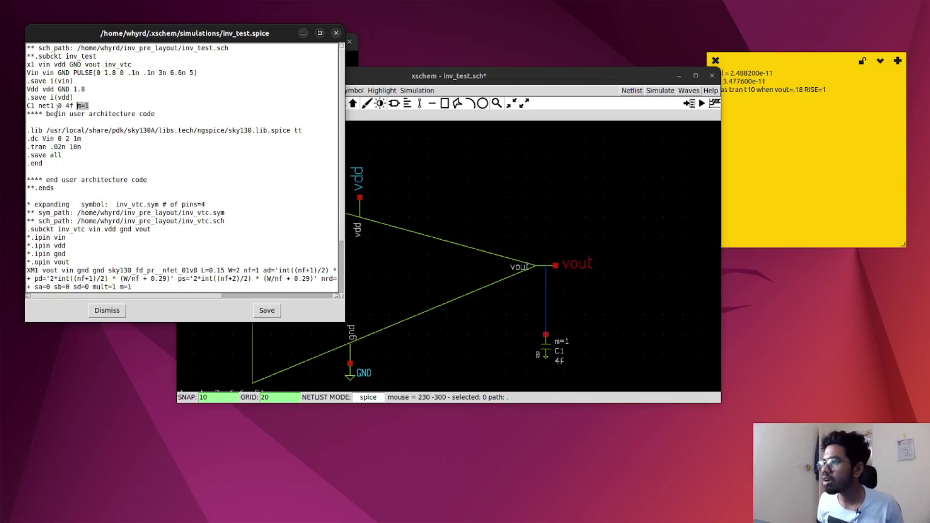
click(266, 311)
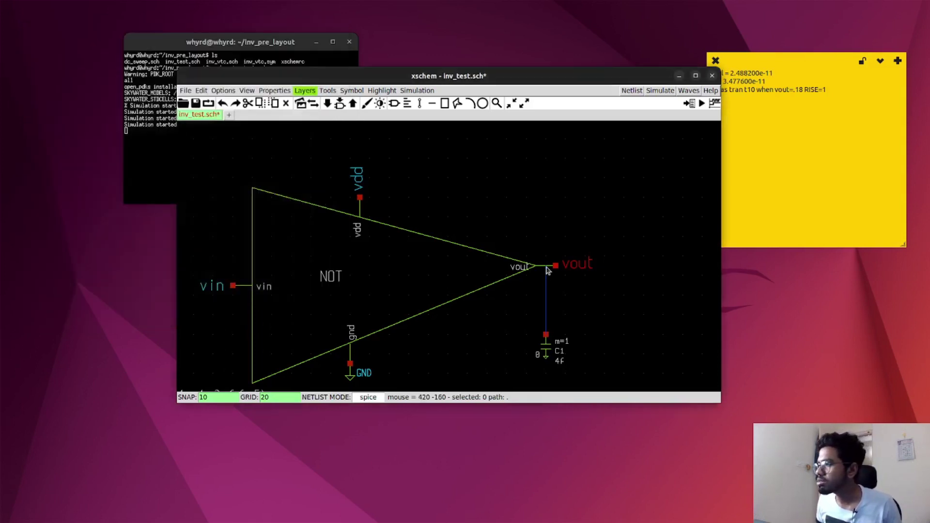
- Delete the vertical wire between the capacitor and the inverter's output lead
scroll(546, 269, up, 6)
scroll(546, 269, down, 4)
scroll(477, 332, down, 1)
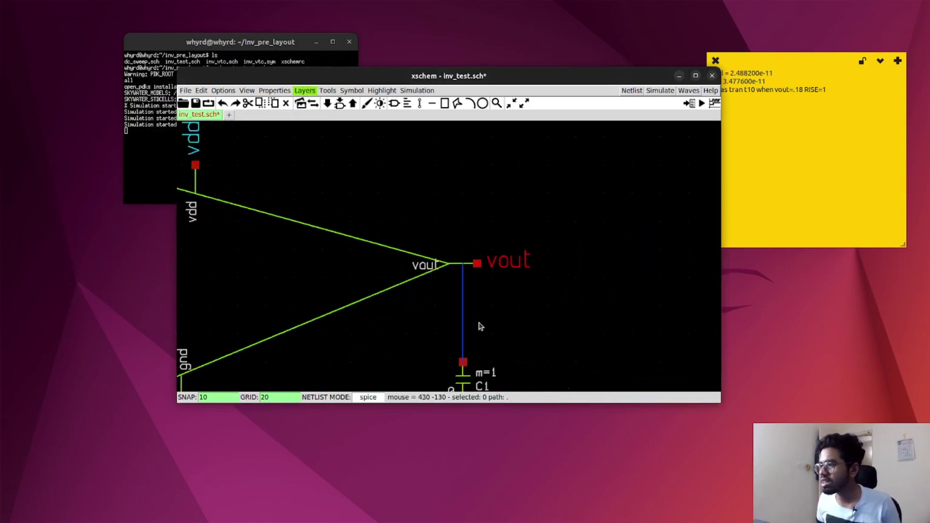
click(464, 322)
key(Delete)
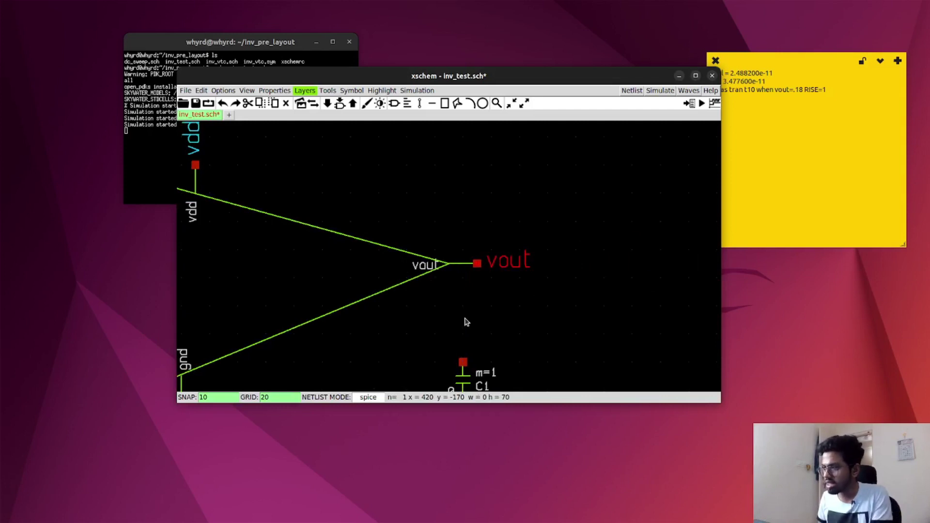
- Wire the vout pin to the load capacitor's pin, routing the wire around beside the capacitor
key(w)
key(Escape)
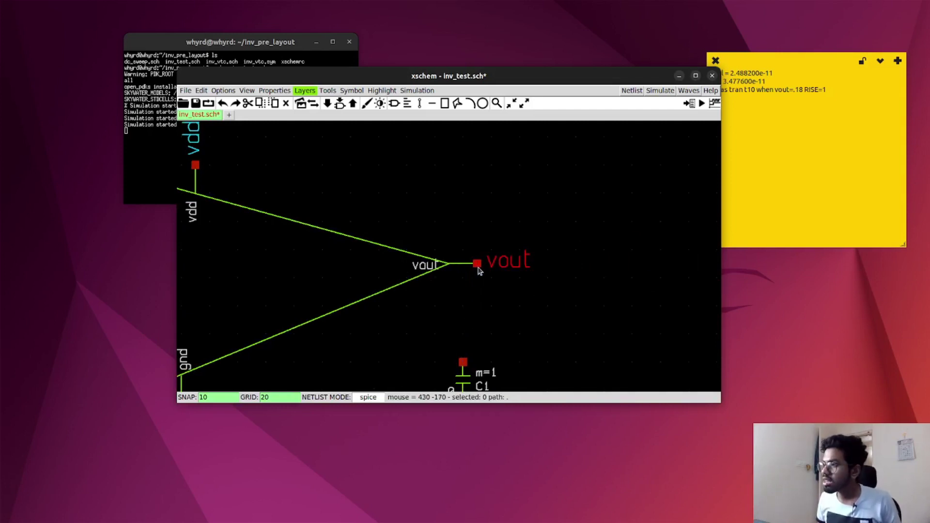
key(w)
click(504, 264)
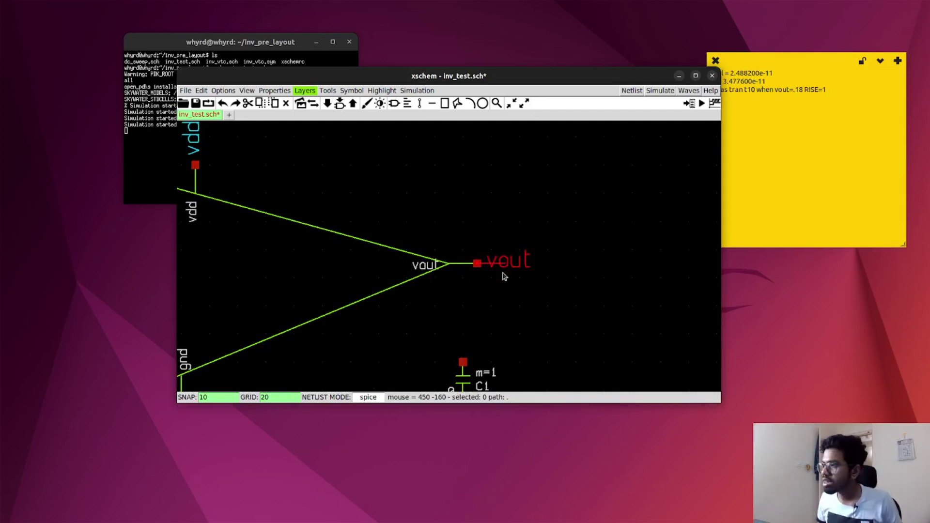
click(505, 364)
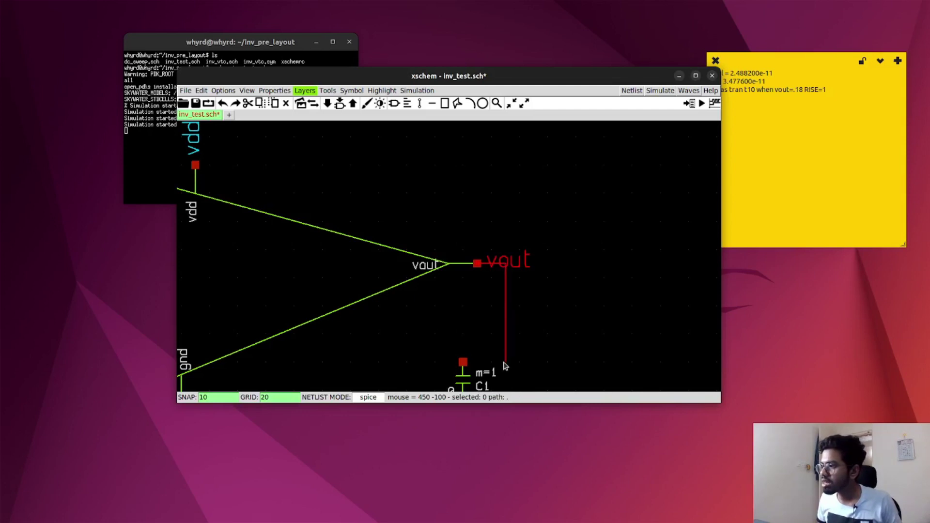
click(463, 362)
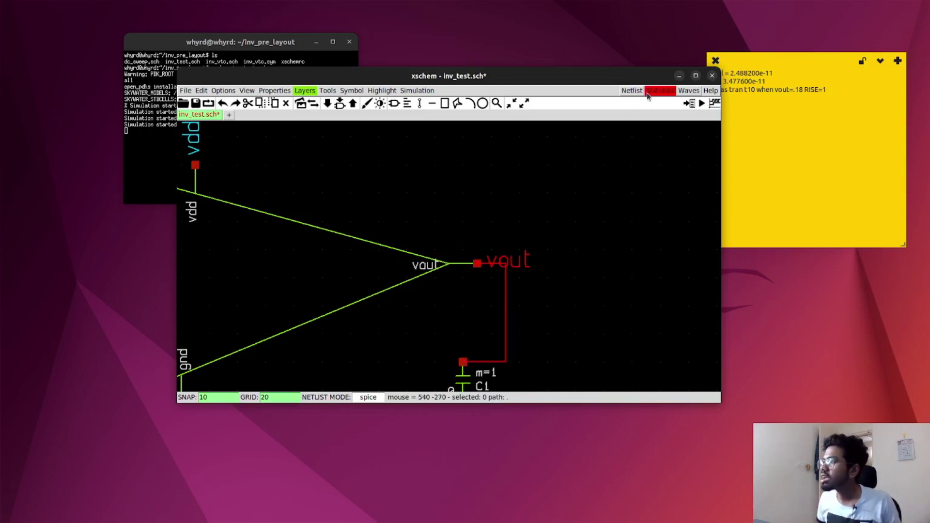
- Regenerate the netlist and check the net name on the C1 capacitor line
click(632, 92)
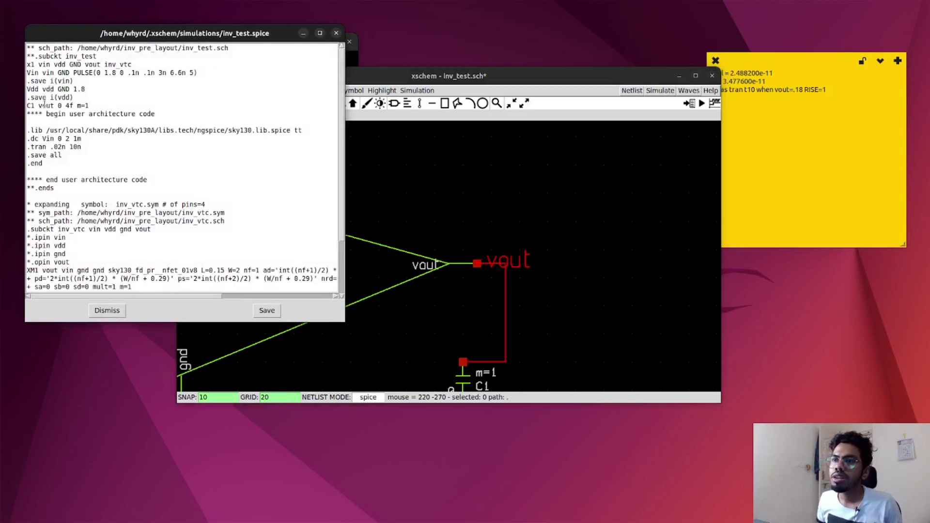
drag(39, 105, 55, 105)
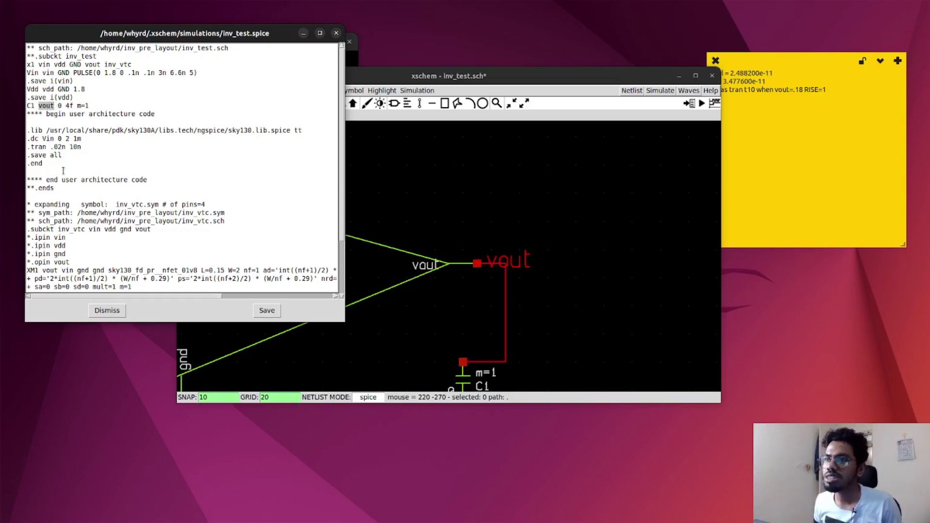
click(267, 310)
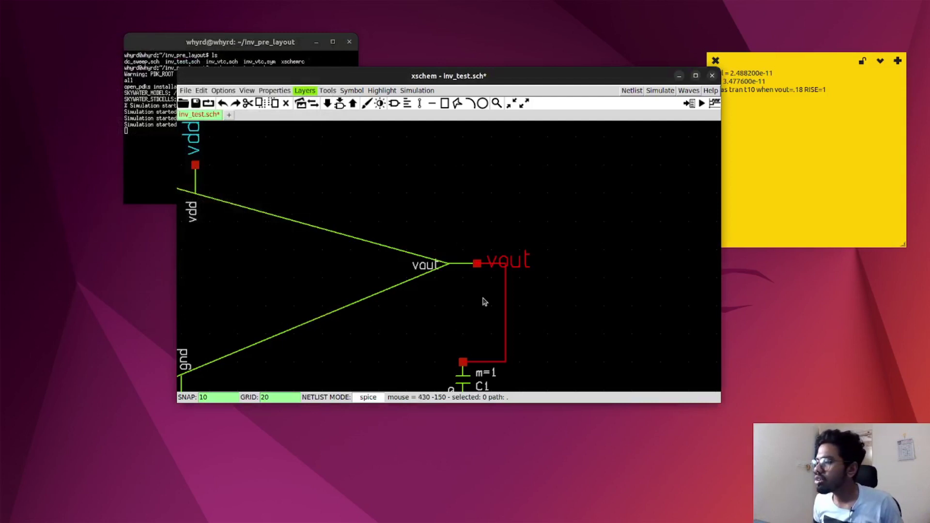
- Set the load capacitor C1's value to 4p in its properties
scroll(455, 290, down, 1)
click(459, 350)
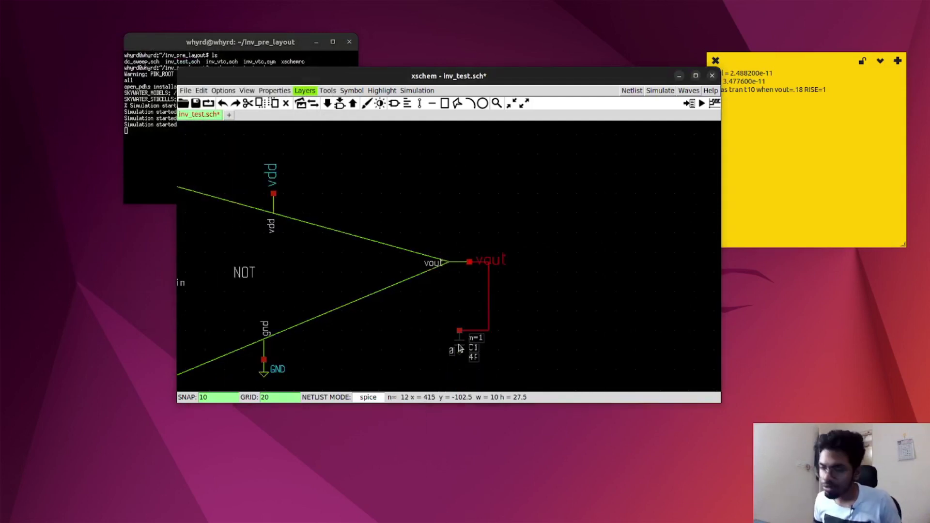
key(q)
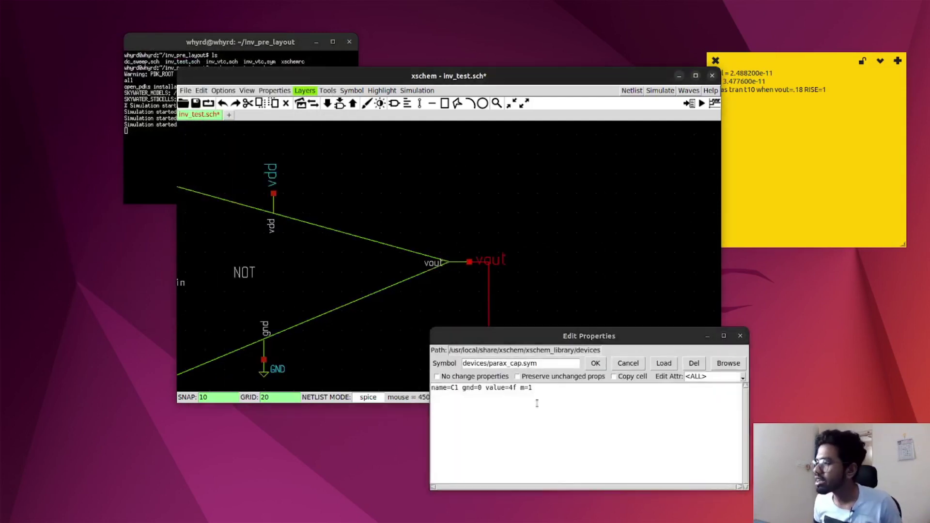
click(517, 387)
key(BackSpace)
text(p)
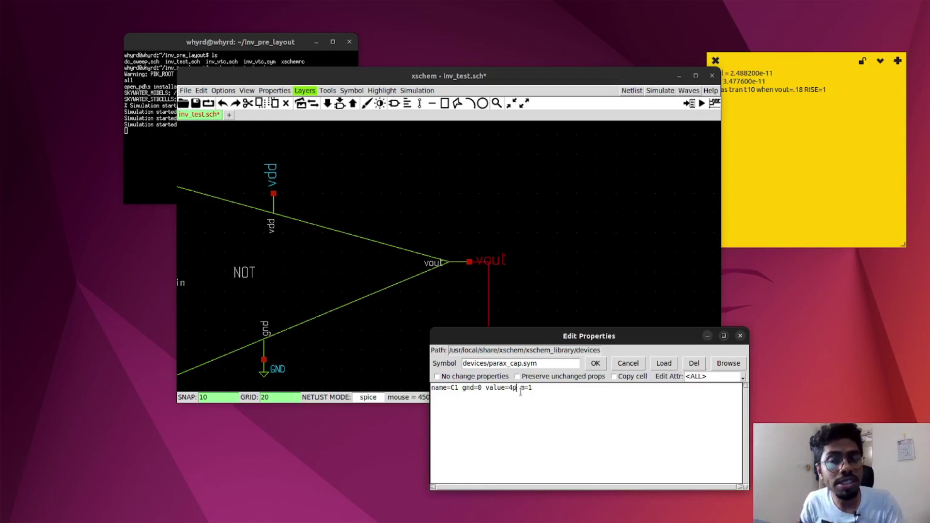
click(595, 363)
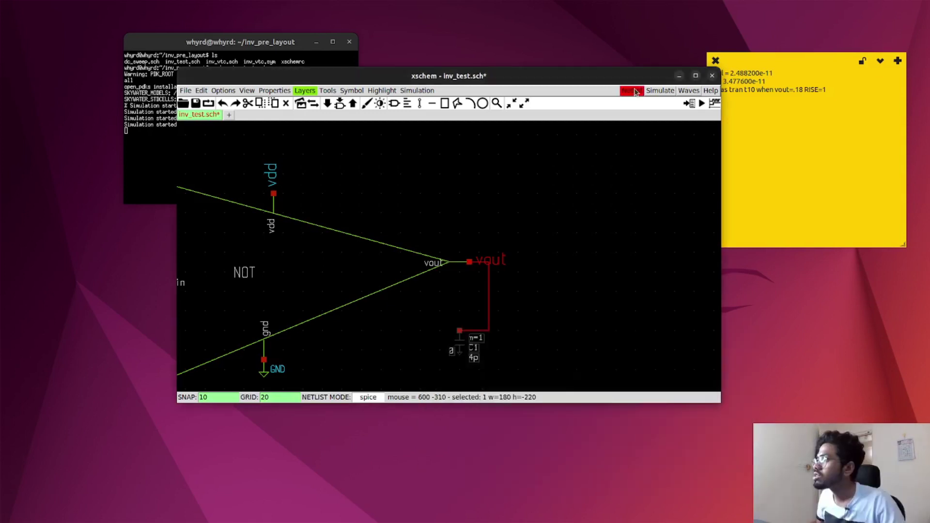
- Regenerate the netlist and run the simulation, arranging the sticky note and ngspice window so both are readable
click(632, 90)
click(107, 310)
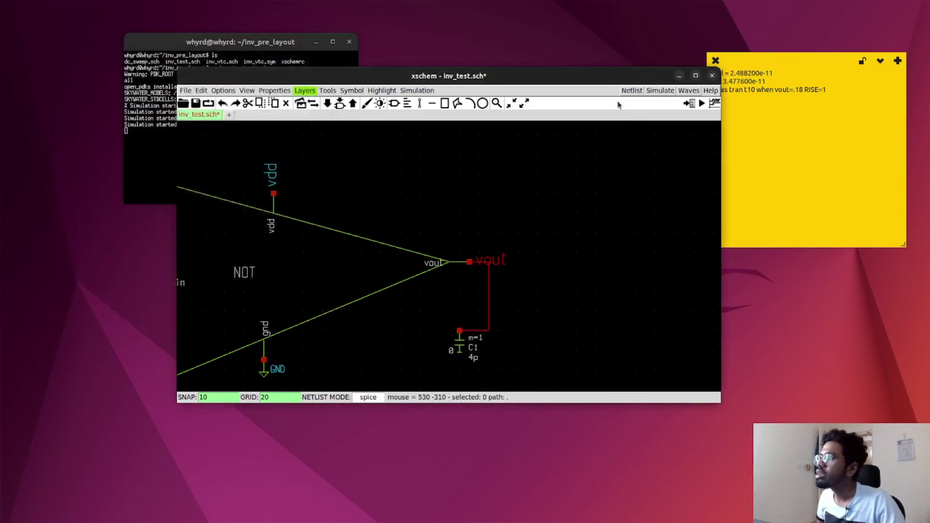
click(660, 90)
click(757, 82)
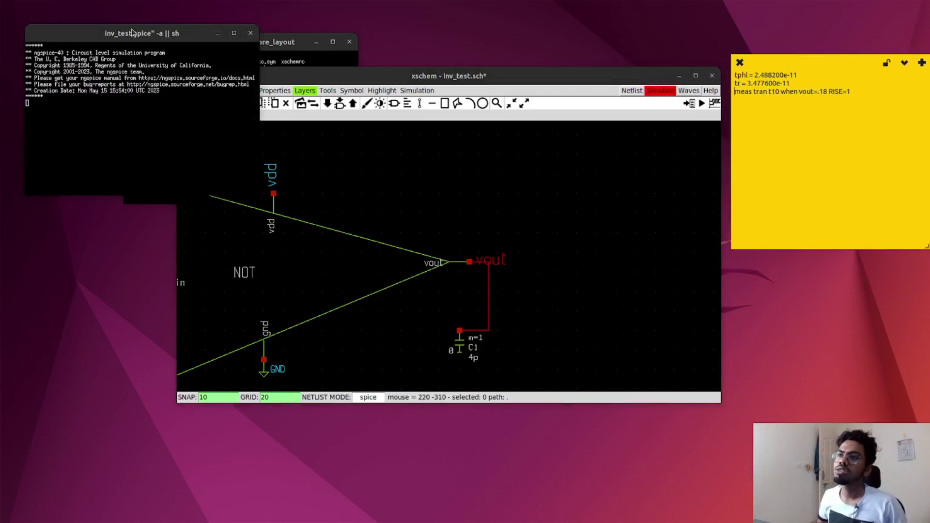
drag(132, 33, 181, 164)
- Copy the measurement command from the sticky note and run meas tran t10 when vout=.18 RISE=1 in ngspice
click(786, 96)
triple_click(728, 95)
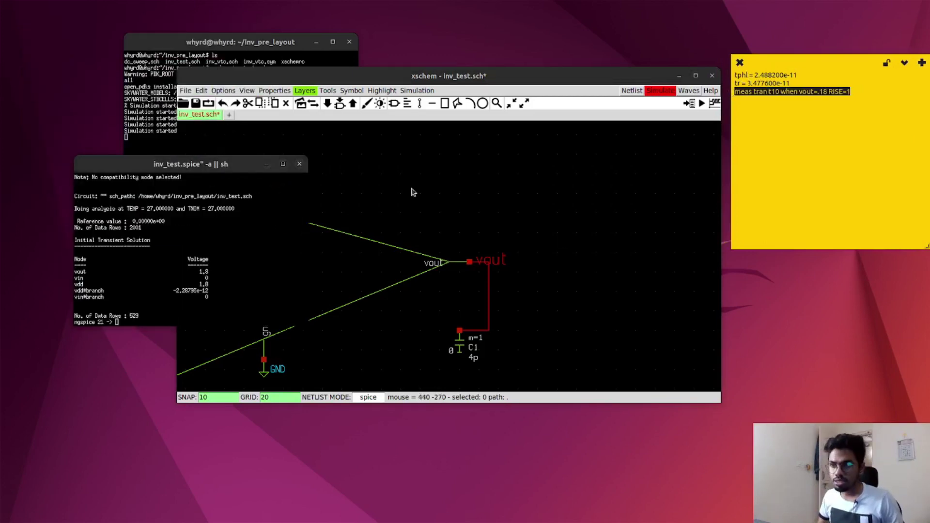
click(119, 324)
middle_click(120, 324)
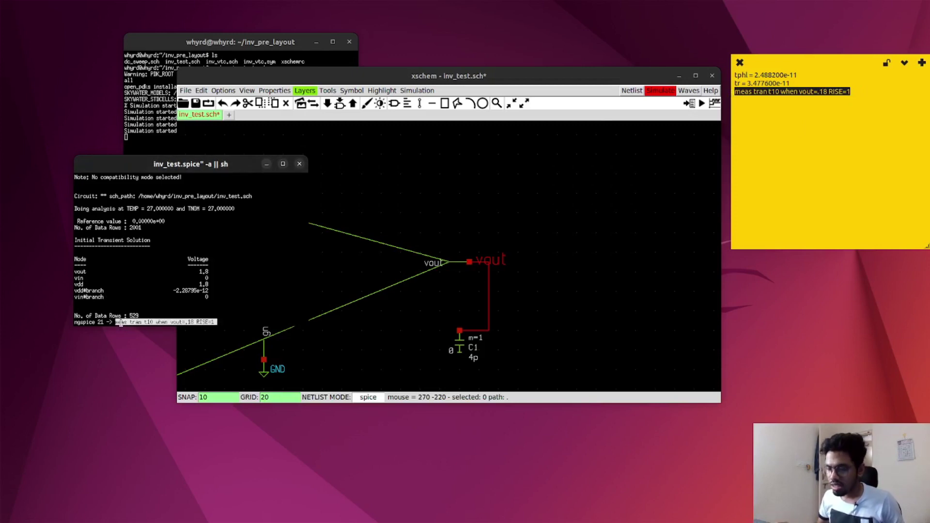
key(Return)
key(Up)
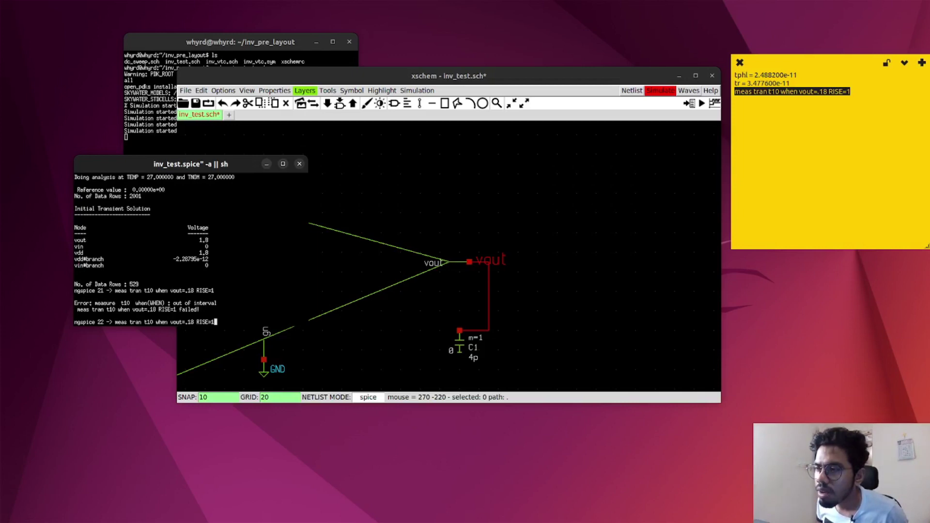
key(ctrl+u)
- Review the source and load settings in the schematic, and plot vout and vin in ngspice
click(262, 303)
scroll(262, 303, down, 8)
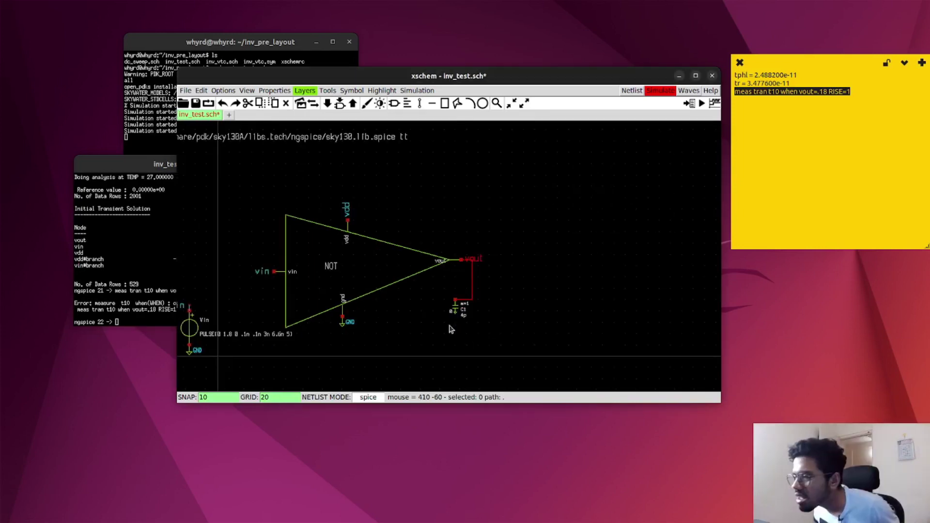
scroll(262, 303, up, 5)
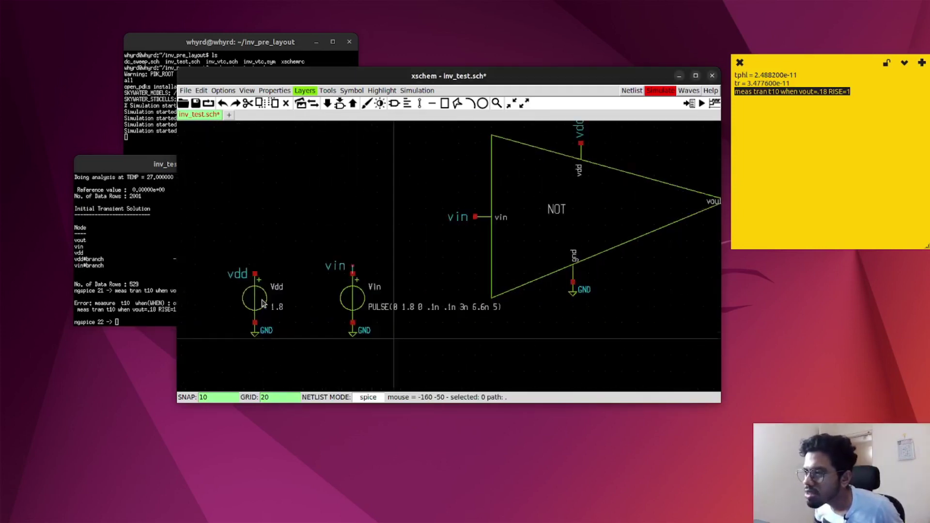
scroll(365, 360, down, 2)
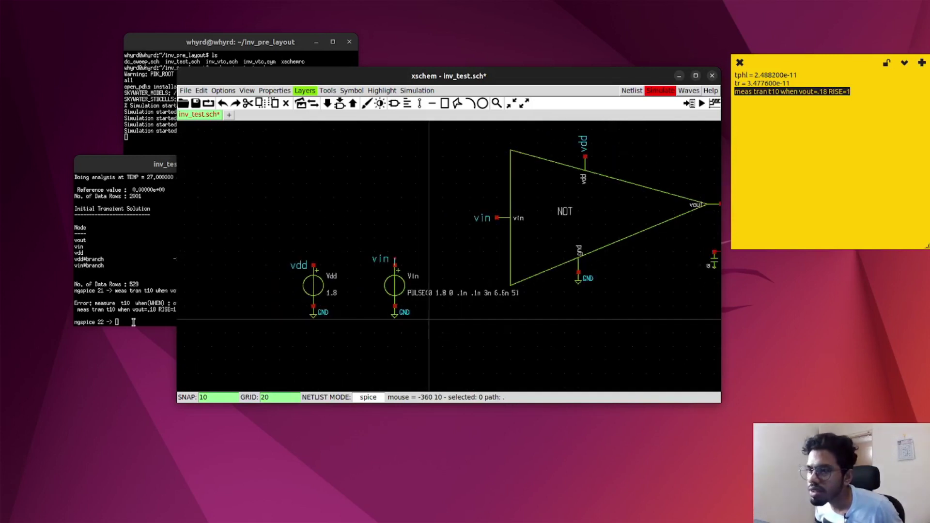
click(133, 322)
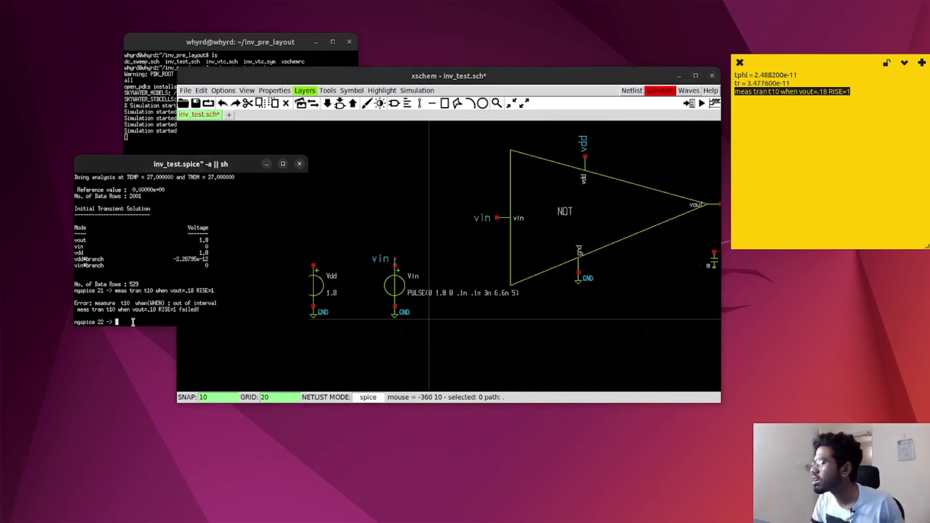
text(vout)
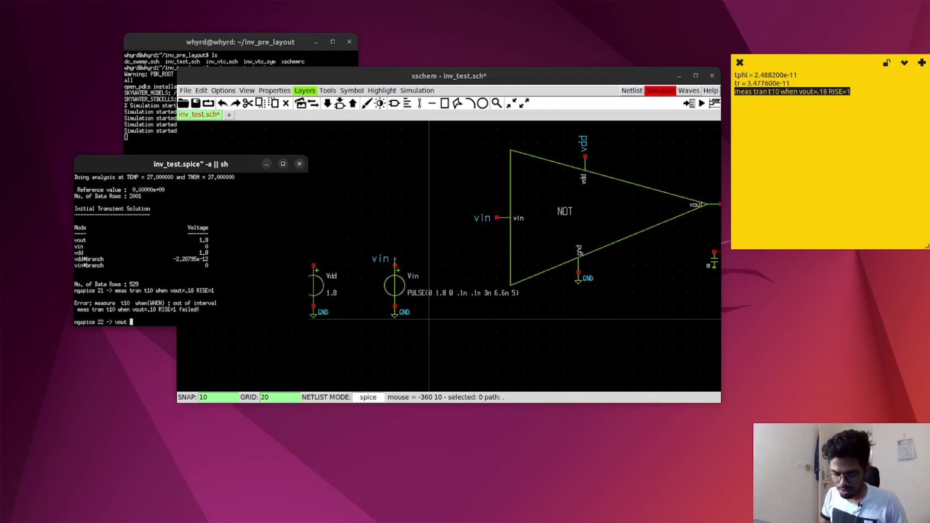
key(BackSpace)
key(BackSpace)
text(plot vout)
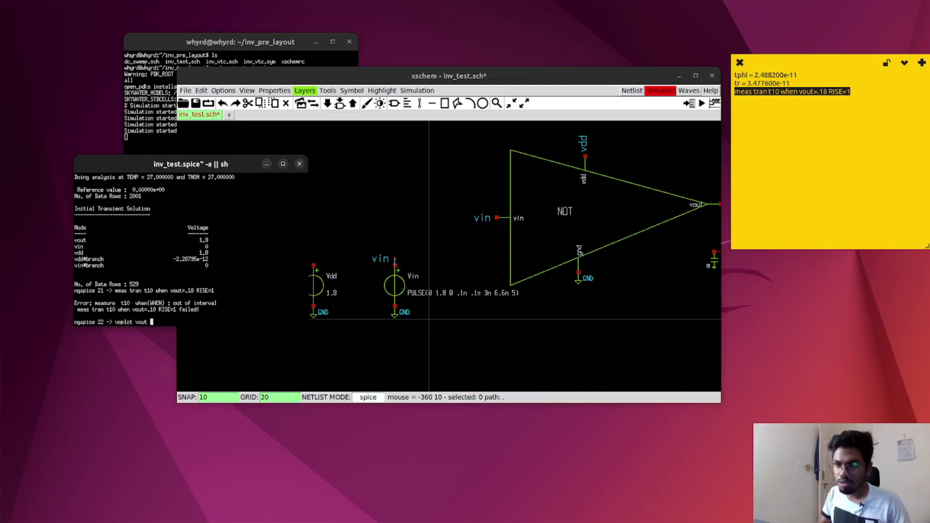
key(Return)
text(plot vout)
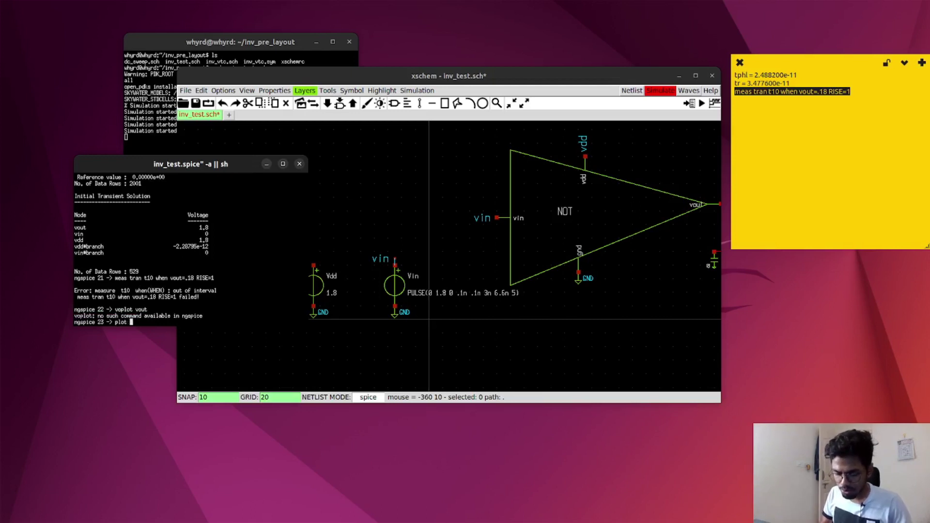
key(Return)
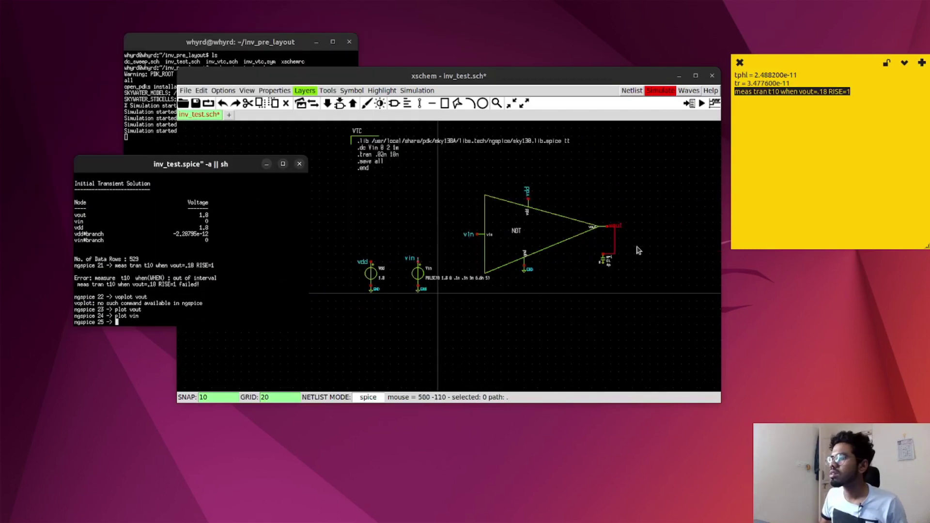
- Set the load capacitor C1's value to 1p in its properties
scroll(619, 244, up, 5)
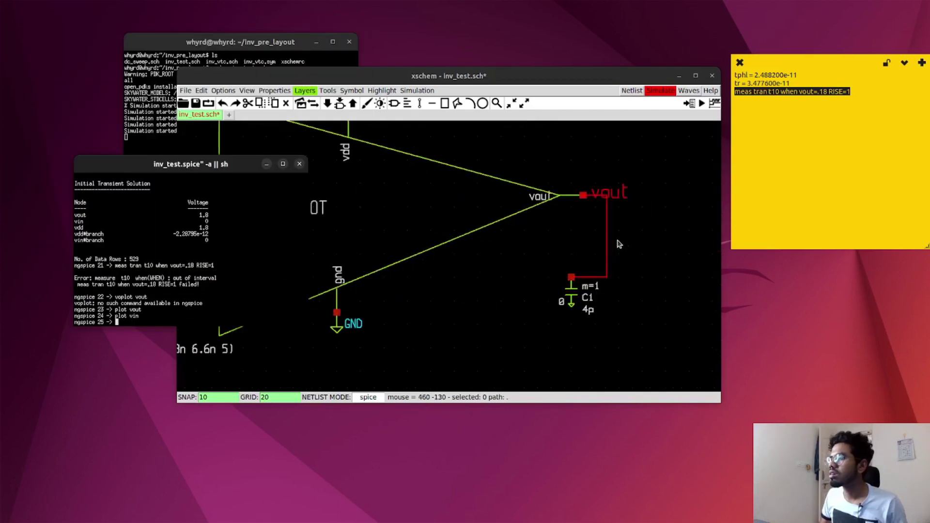
scroll(588, 305, up, 3)
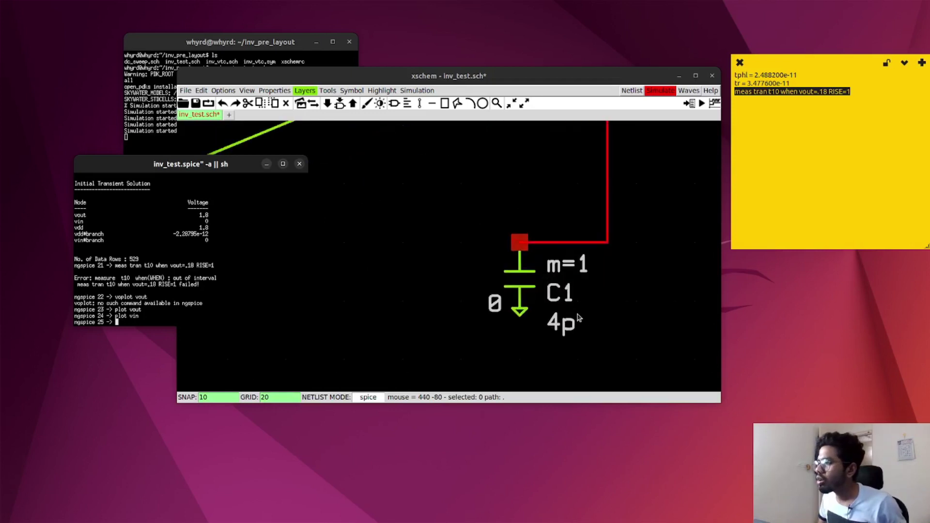
scroll(589, 319, down, 3)
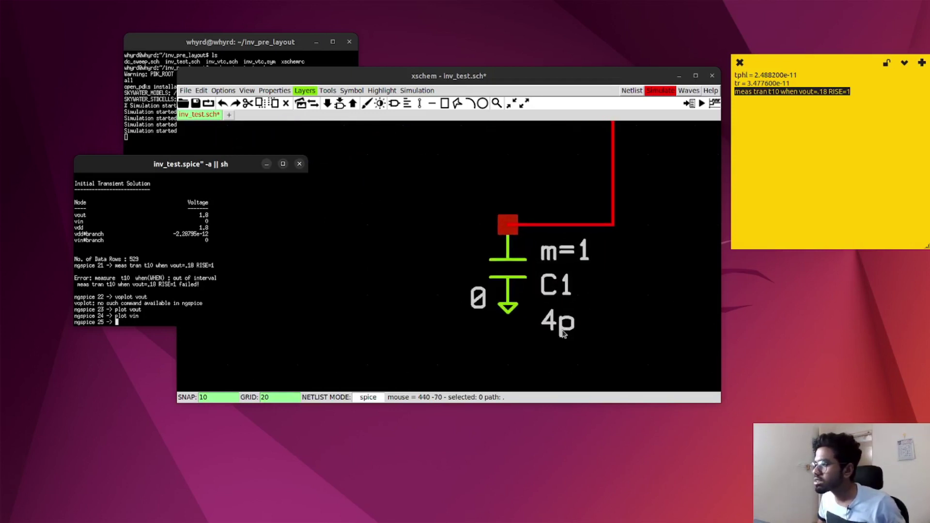
double_click(489, 272)
click(539, 314)
key(BackSpace)
text(1)
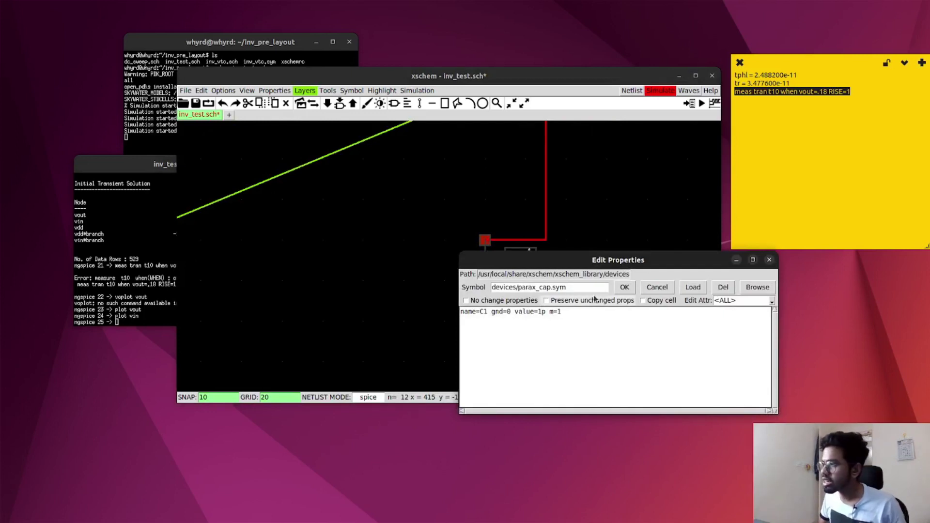
click(624, 287)
scroll(544, 301, down, 5)
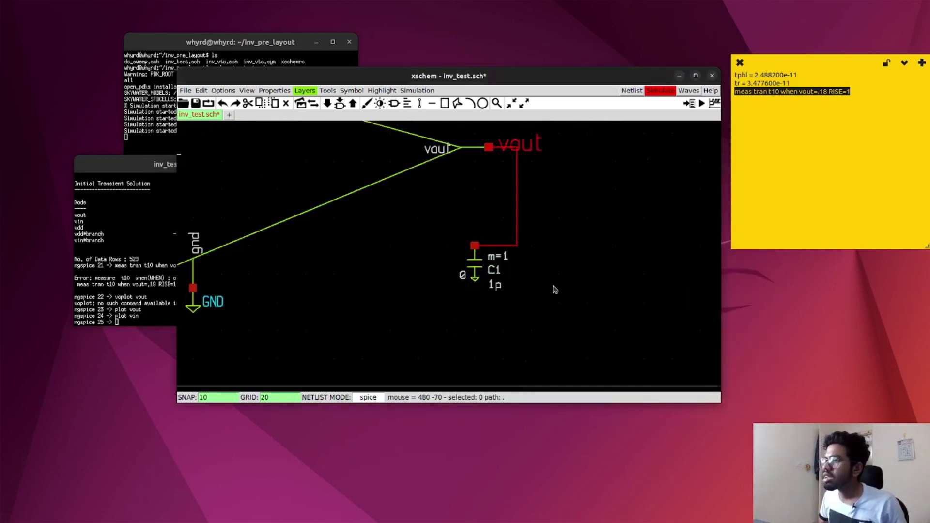
- Regenerate and save the netlist with the 1p load, close the old ngspice session and rerun the simulation
click(631, 91)
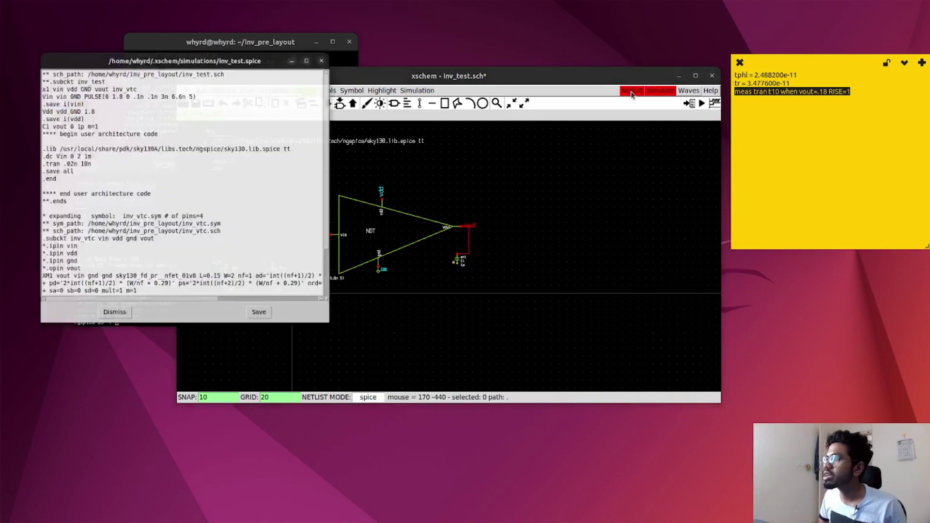
click(269, 312)
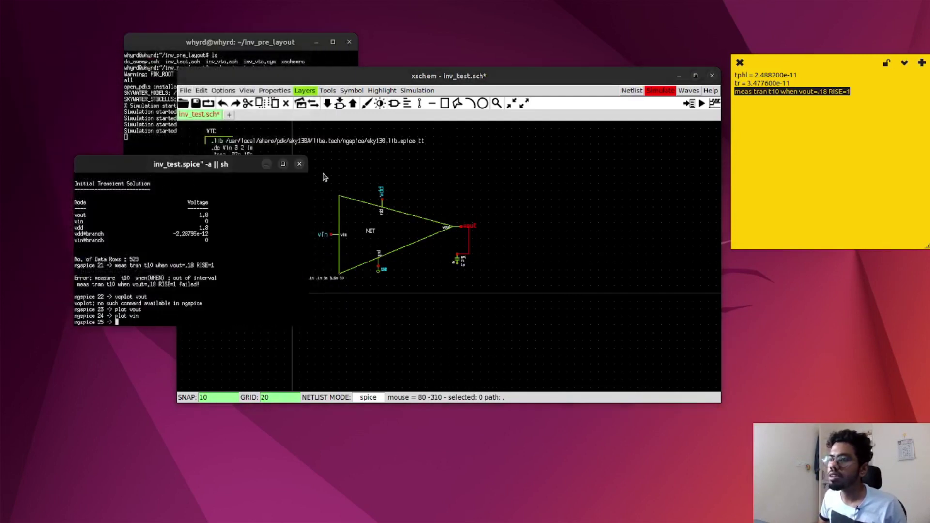
click(642, 94)
click(651, 92)
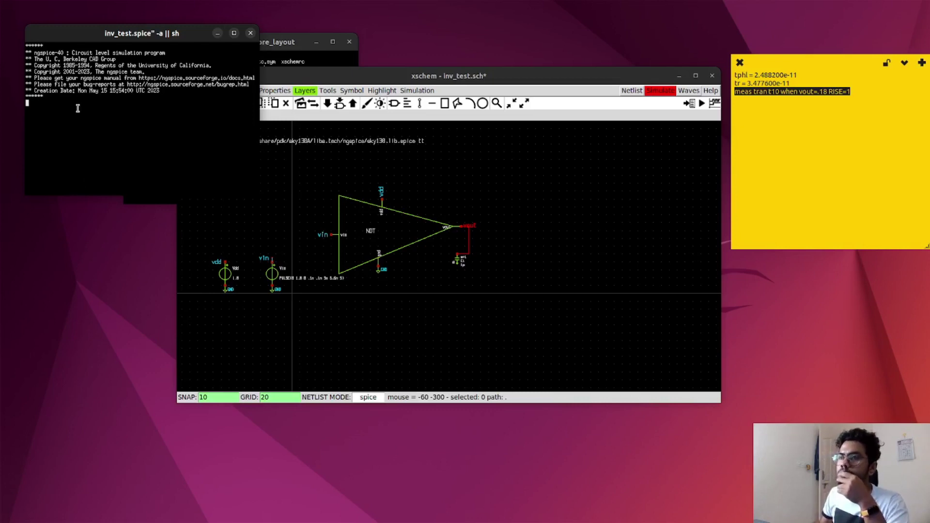
- Select the transient results with setplot tran1, plot vout to examine its waveform, and close the plot
text(plot)
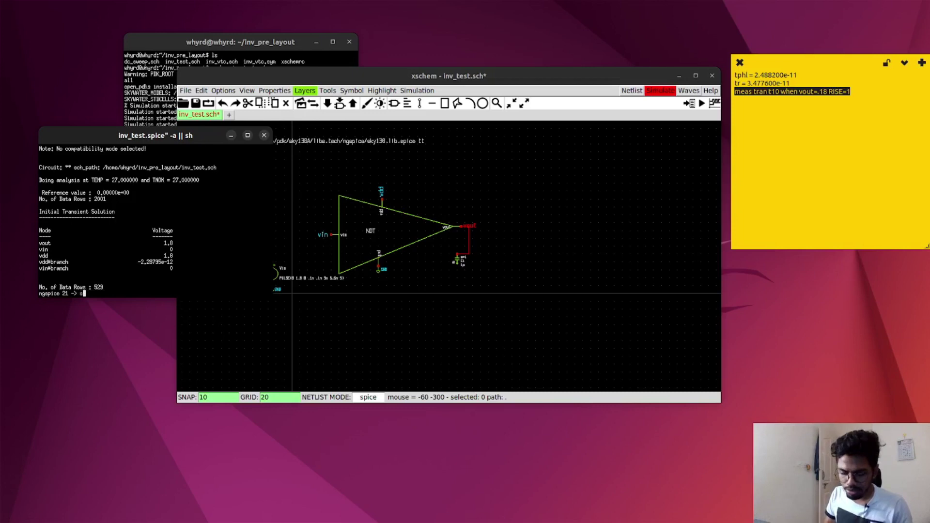
text( tran)
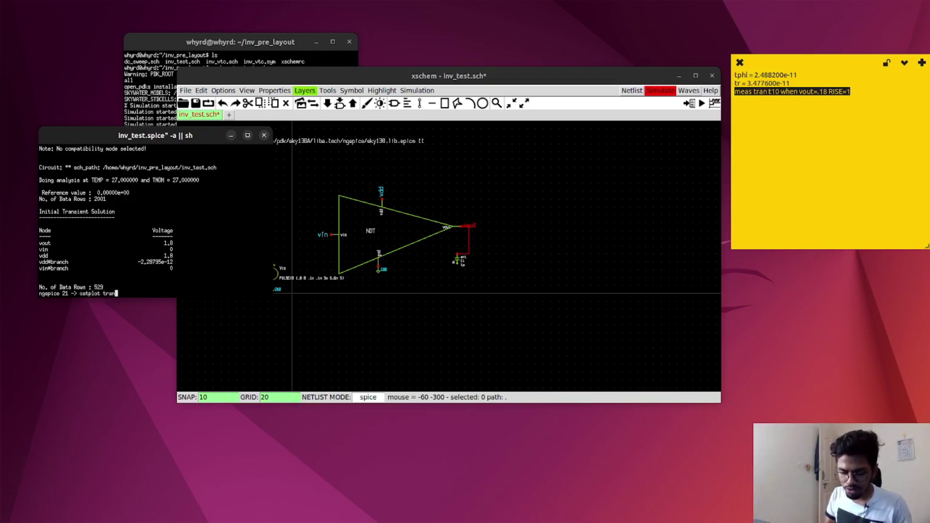
text(1)
key(Return)
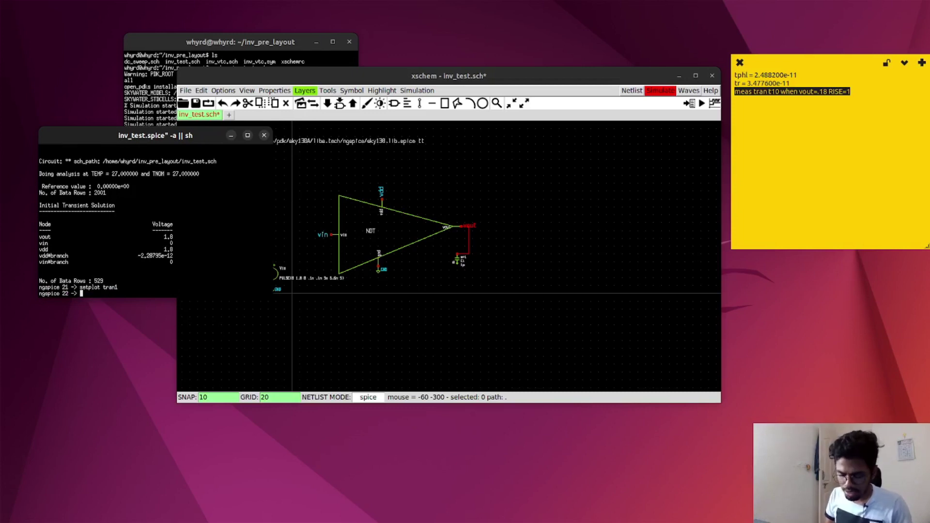
text(plot vout)
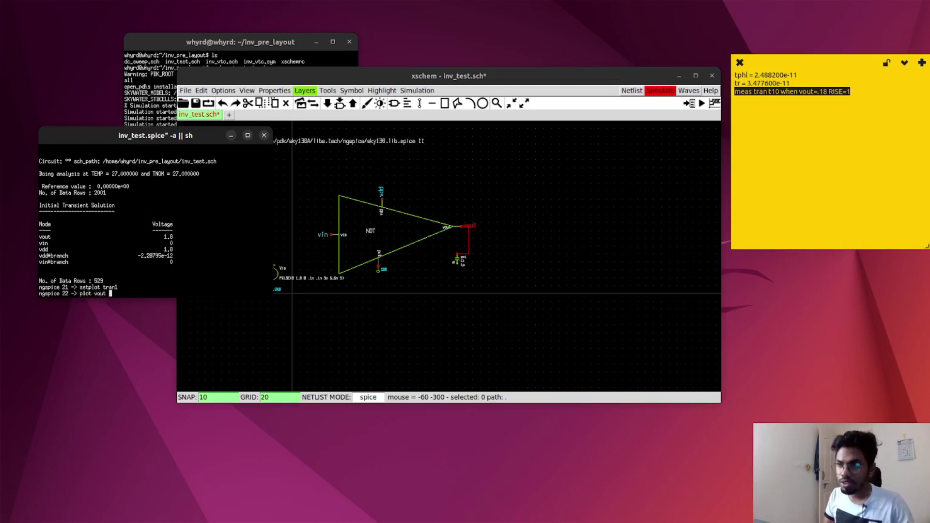
key(Return)
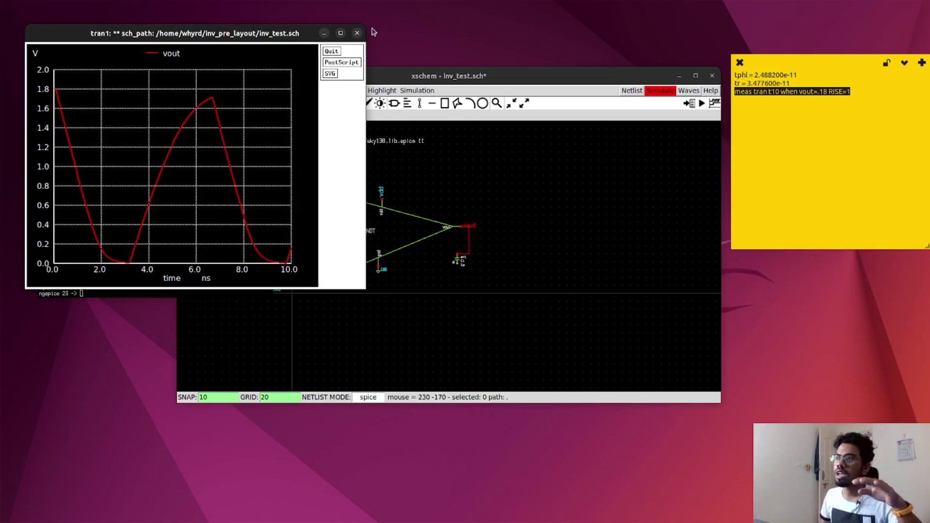
click(356, 34)
- Change the Vin source's value to PULSE(0 1.8 0 .1n .1n 5n 10n 10)
click(325, 82)
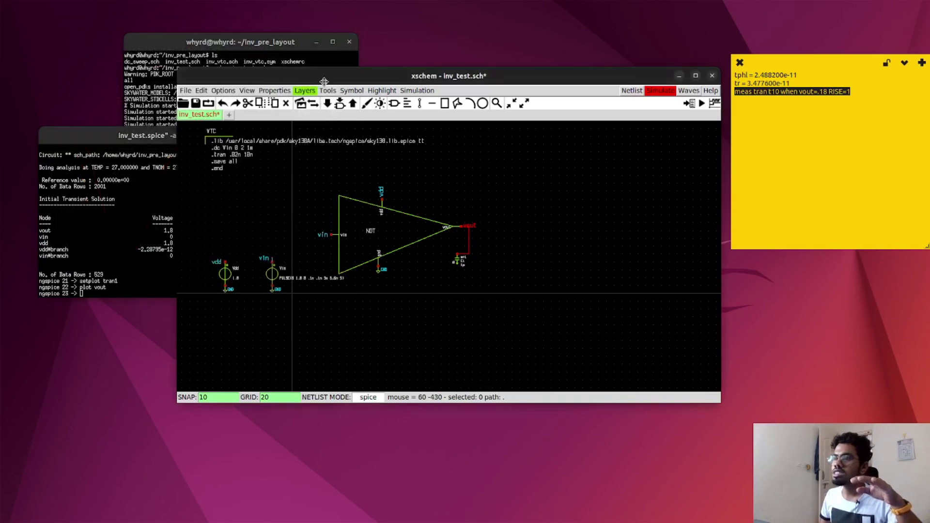
double_click(299, 283)
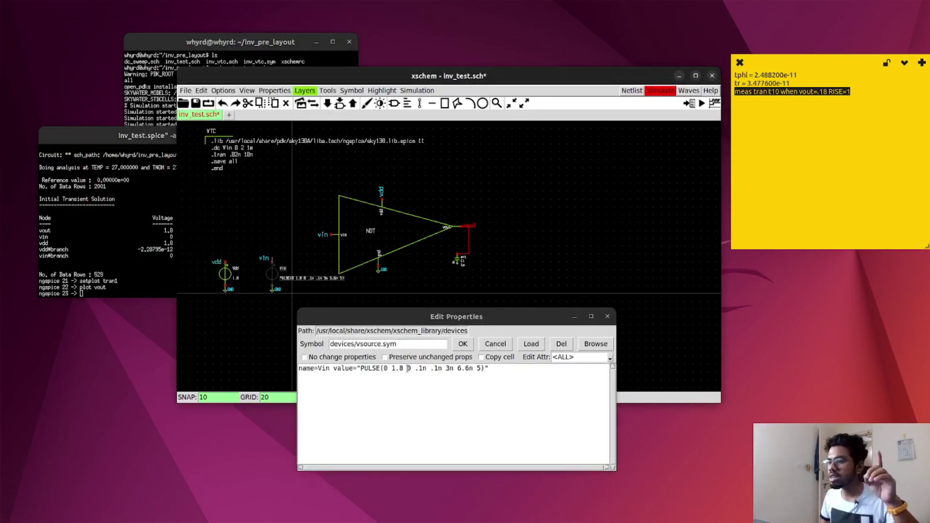
click(448, 369)
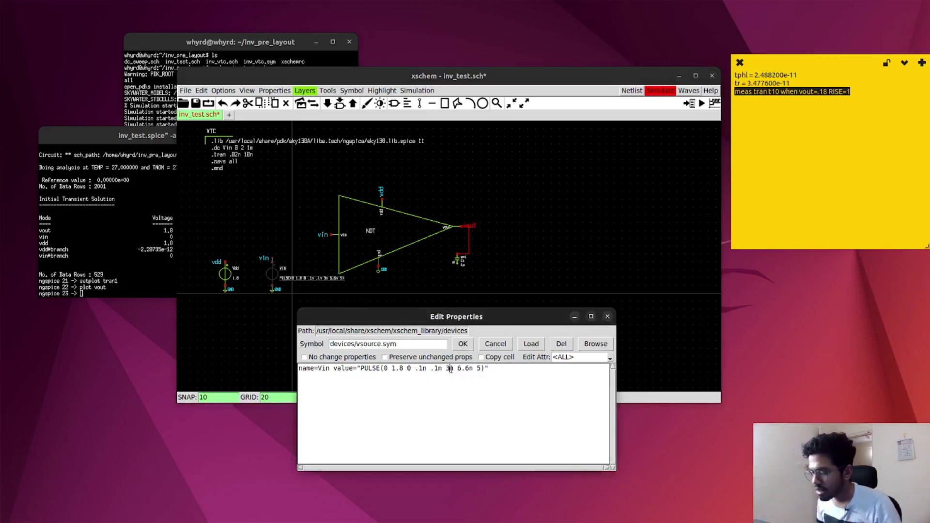
key(BackSpace)
text(5)
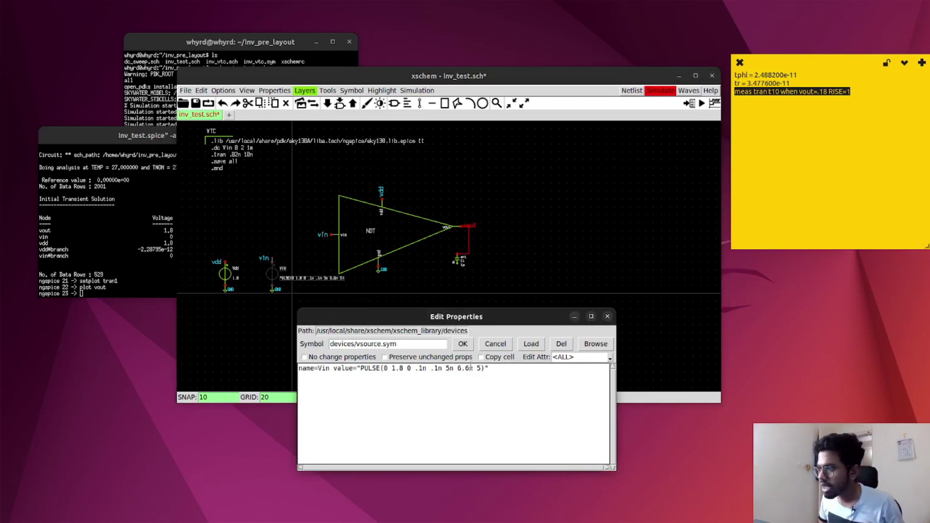
key(BackSpace)
key(BackSpace)
key(BackSpace)
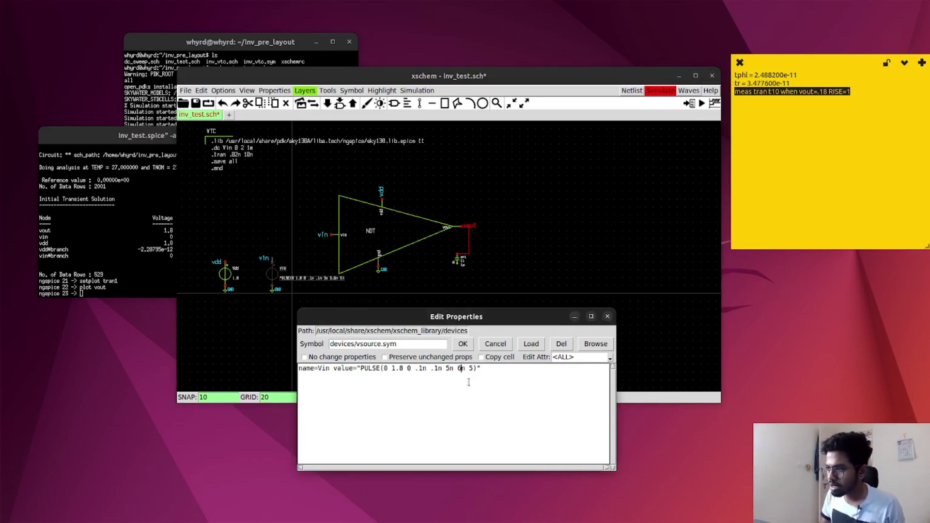
text(10)
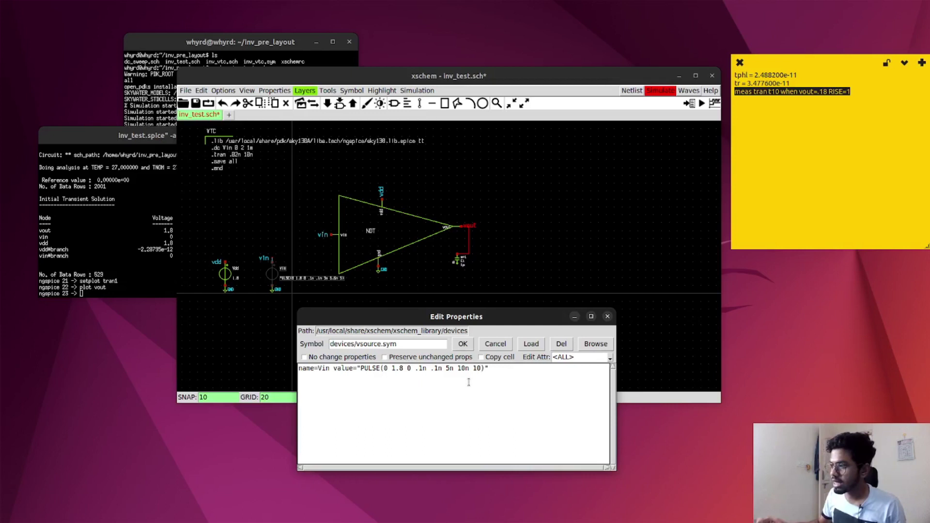
click(463, 343)
- Set the transient analysis line in the VTC code block to .tran .02n 20n
double_click(234, 154)
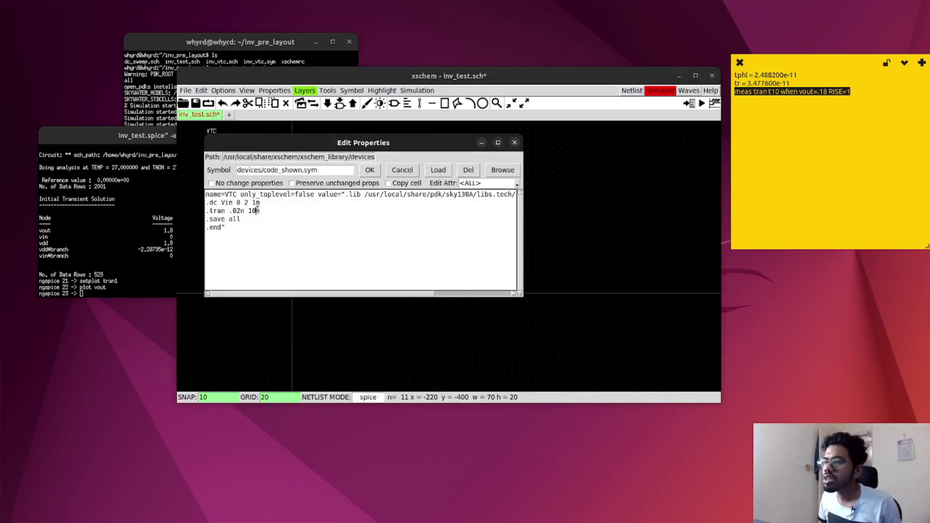
text(n)
click(369, 170)
- Regenerate and save the netlist, close the old ngspice session, and rerun the simulation with its window moved beside the schematic
click(634, 92)
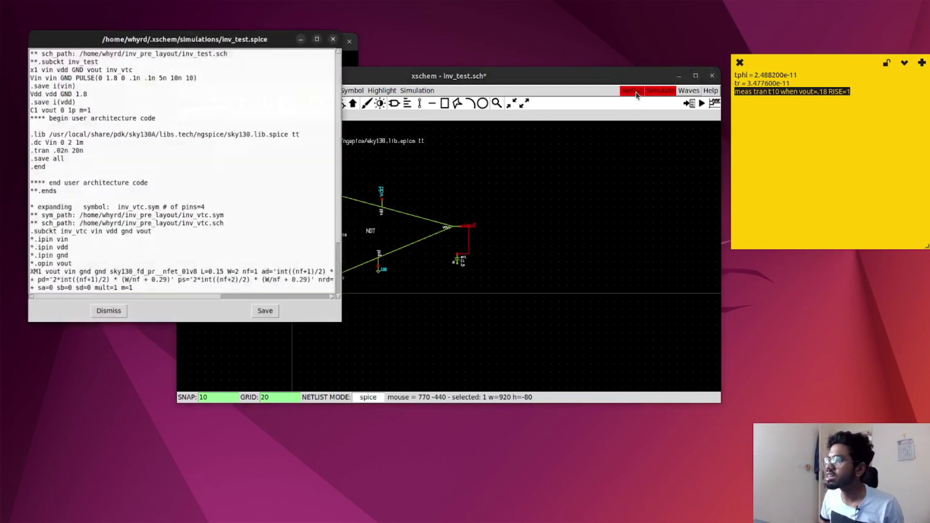
click(267, 311)
click(125, 142)
click(269, 136)
click(659, 91)
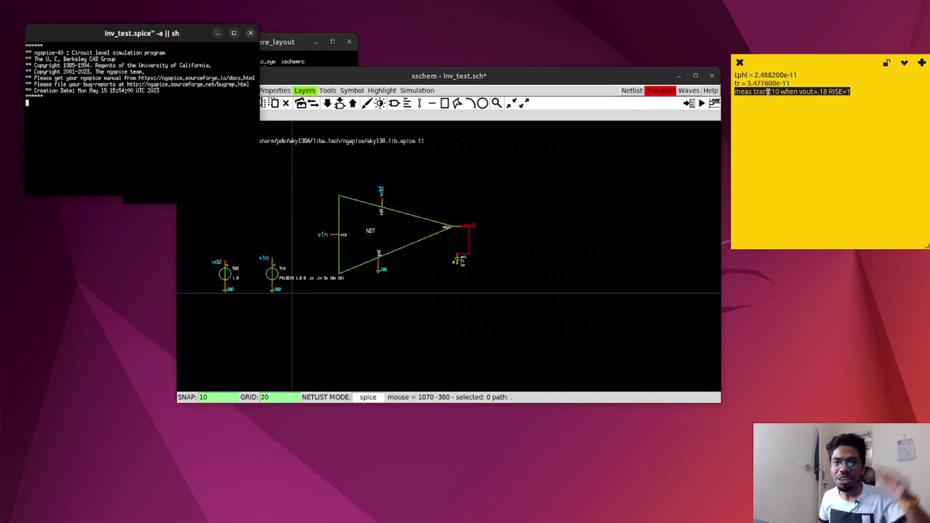
drag(103, 34, 162, 100)
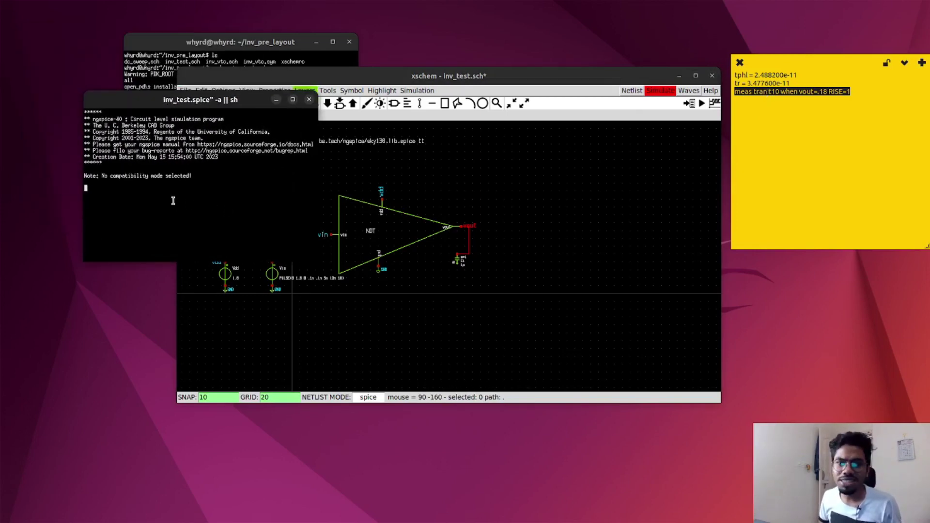
drag(169, 100, 194, 150)
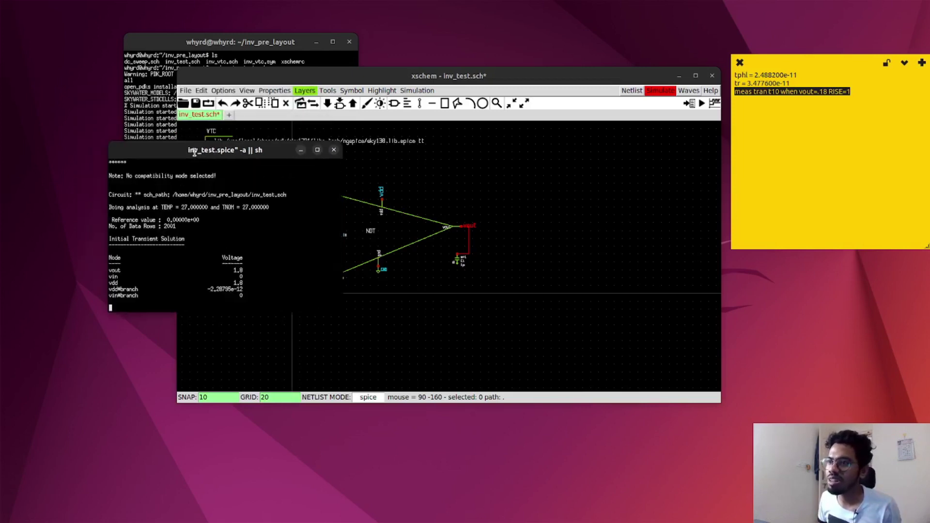
- Plot vout in the new ngspice session to examine its waveform, and close the plot
text(plot vout)
key(Return)
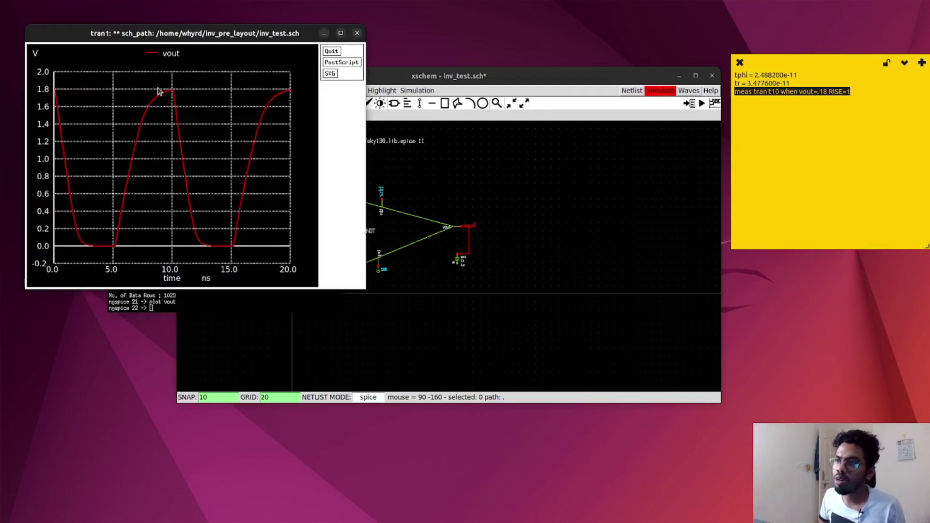
click(357, 34)
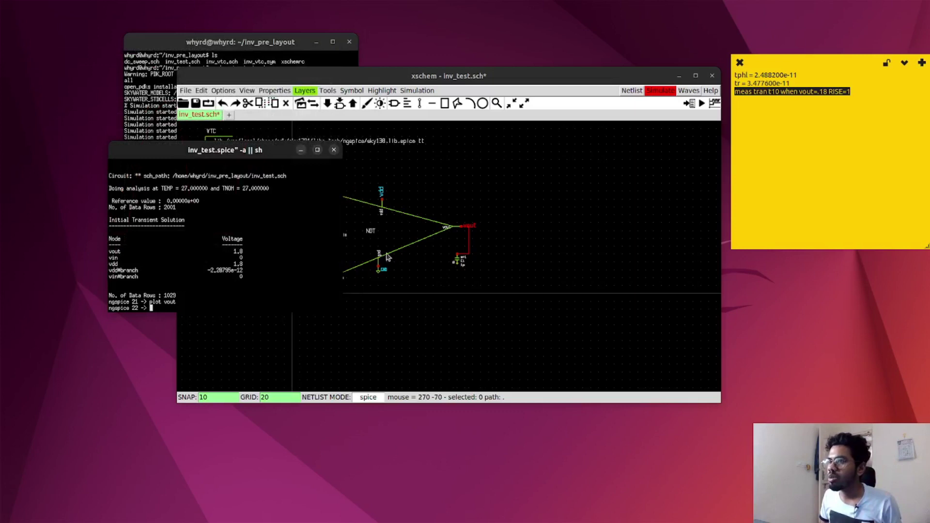
- Move the simulator window clear of the schematic and check the value of the load capacitor C1 without changing it
drag(264, 151, 203, 133)
double_click(461, 261)
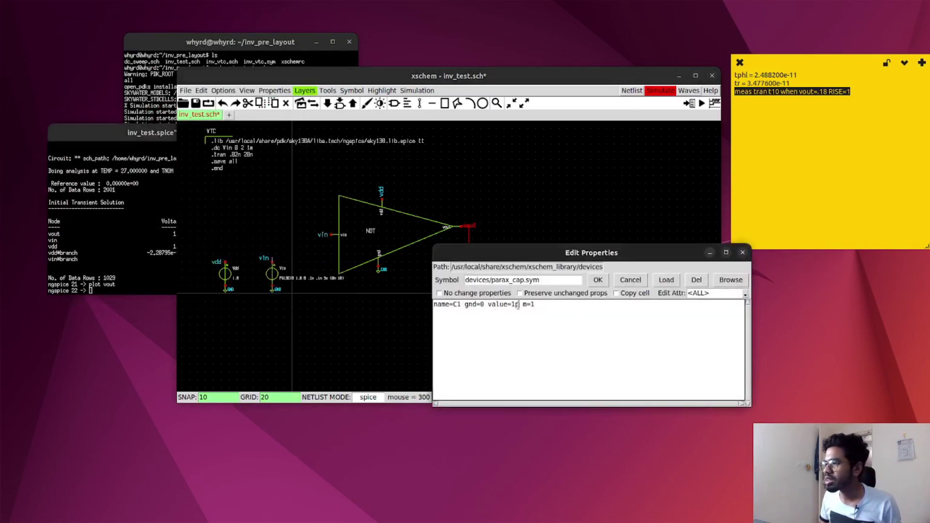
click(742, 252)
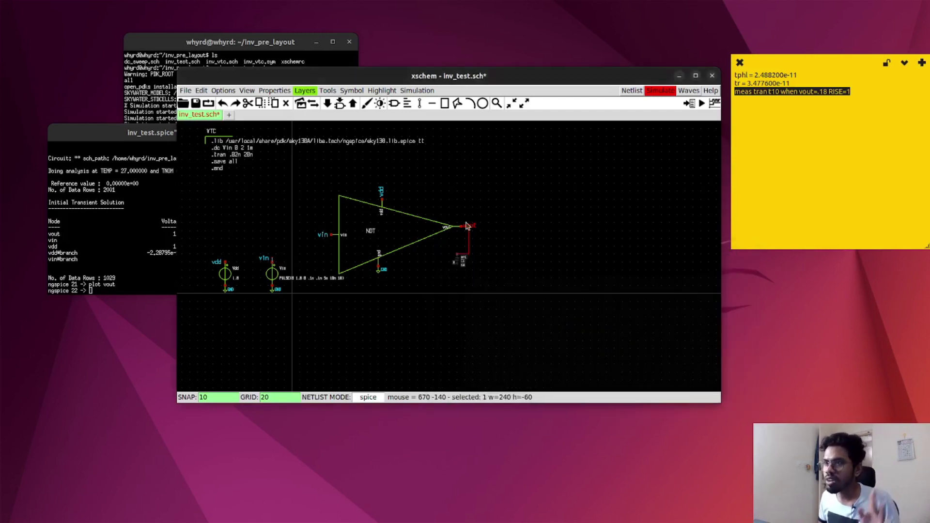
drag(151, 132, 136, 132)
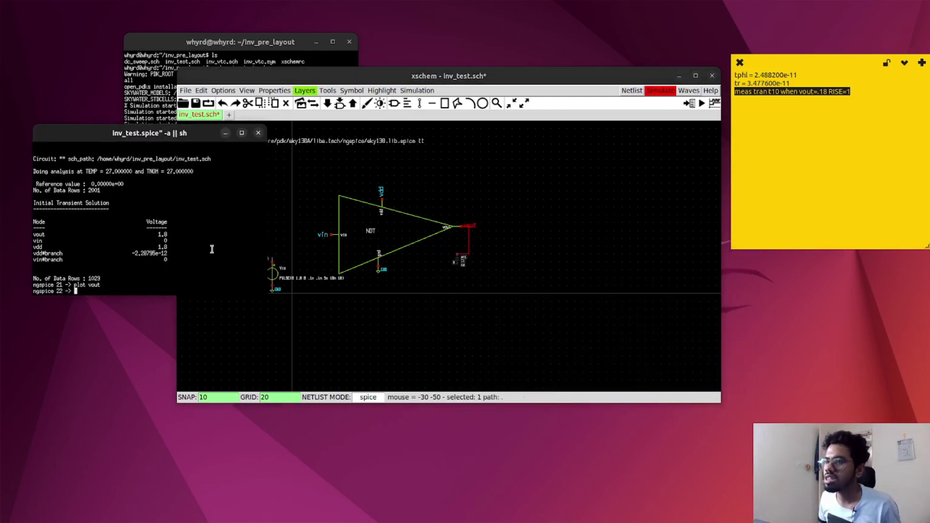
- Close the ngspice session and set the Vin source's value to PULSE(0 1.8 0 .1n .1n 10n 20n 10)
click(258, 132)
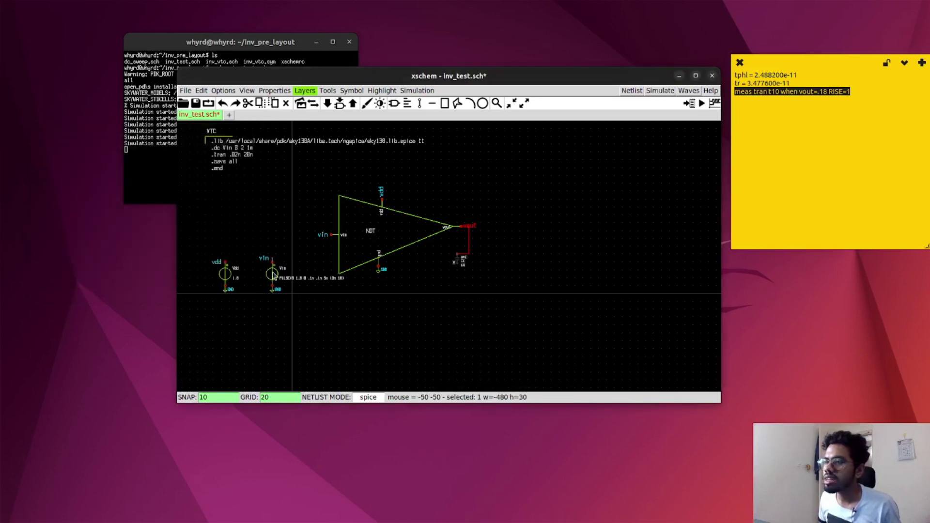
double_click(272, 274)
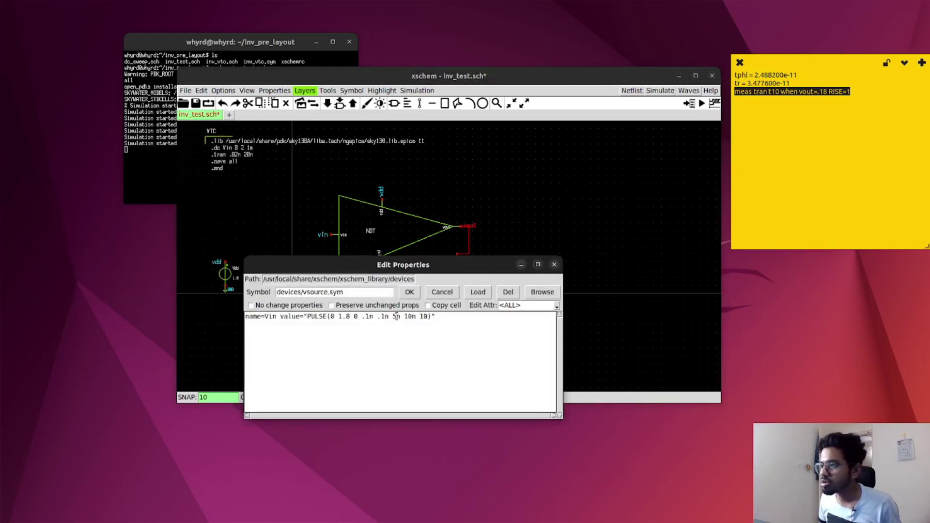
key(BackSpace)
text(10)
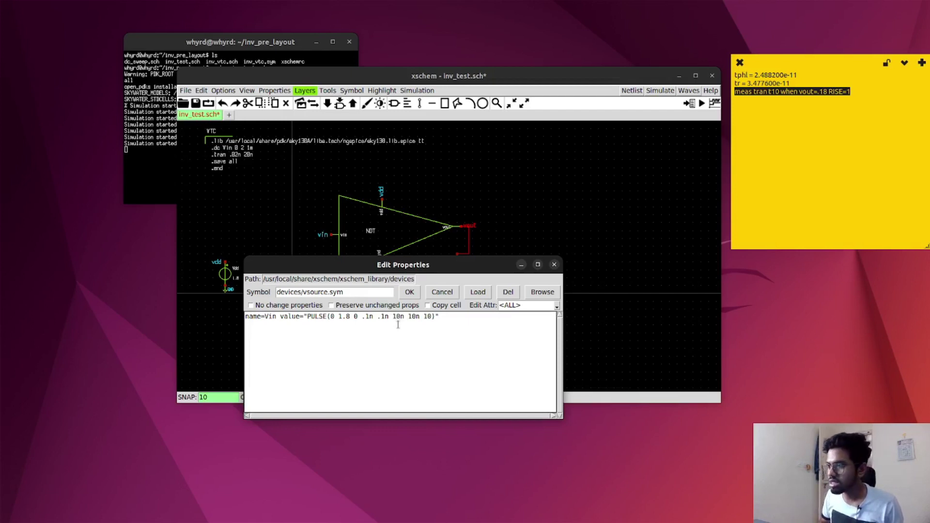
key(BackSpace)
text(2)
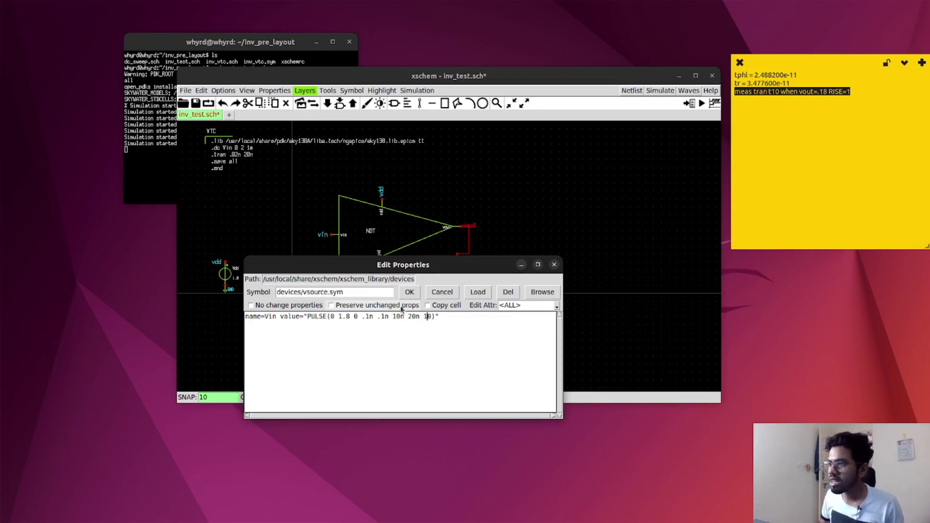
click(409, 292)
- Set the VTC code block's transient line to .tran .02n 40n and rerun the simulation from a regenerated, saved netlist
double_click(239, 155)
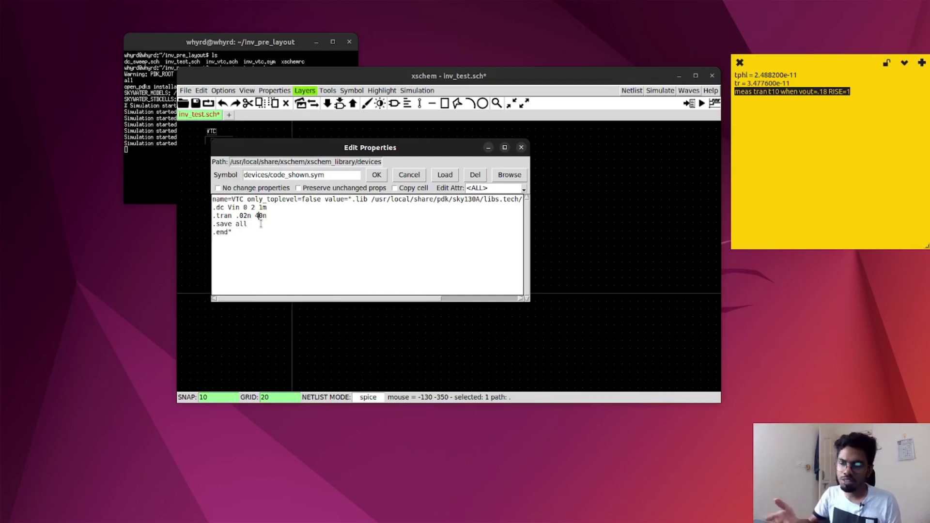
click(377, 176)
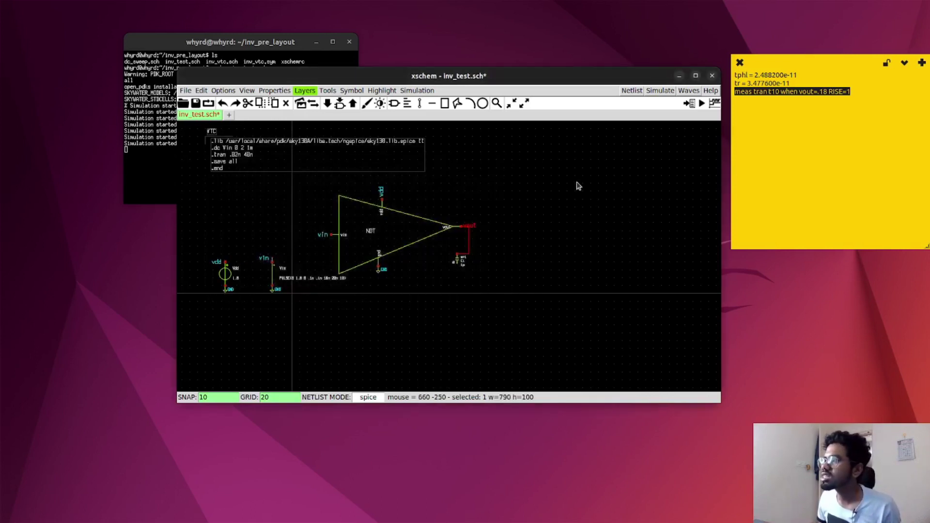
click(631, 91)
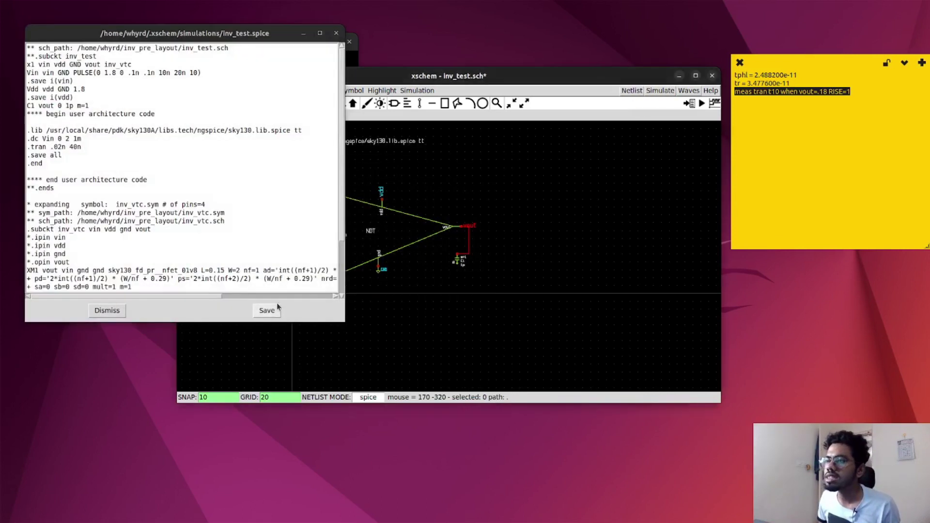
click(267, 310)
click(659, 90)
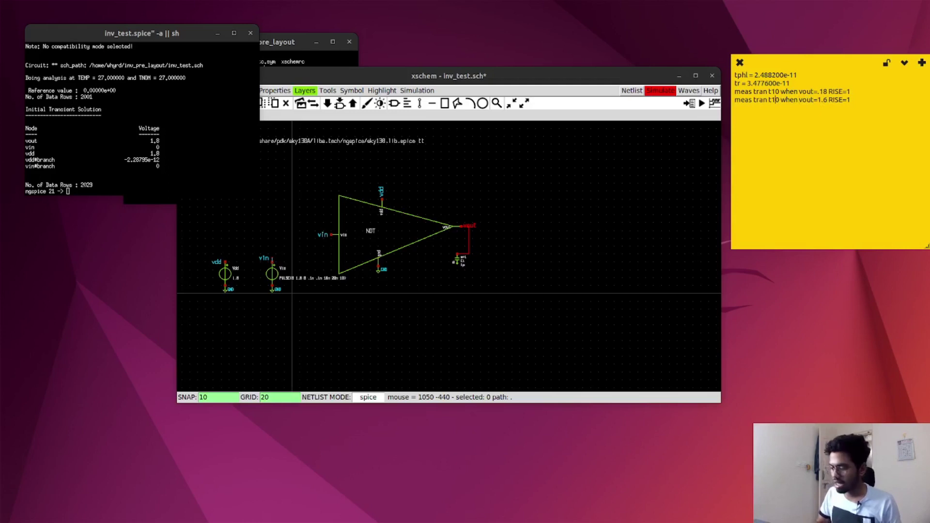
- Change the second measurement command in the sticky note to meas tran t90 when vout=1.6 RISE=1
key(BackSpace)
text(90 when vout=1.6 RISE=1)
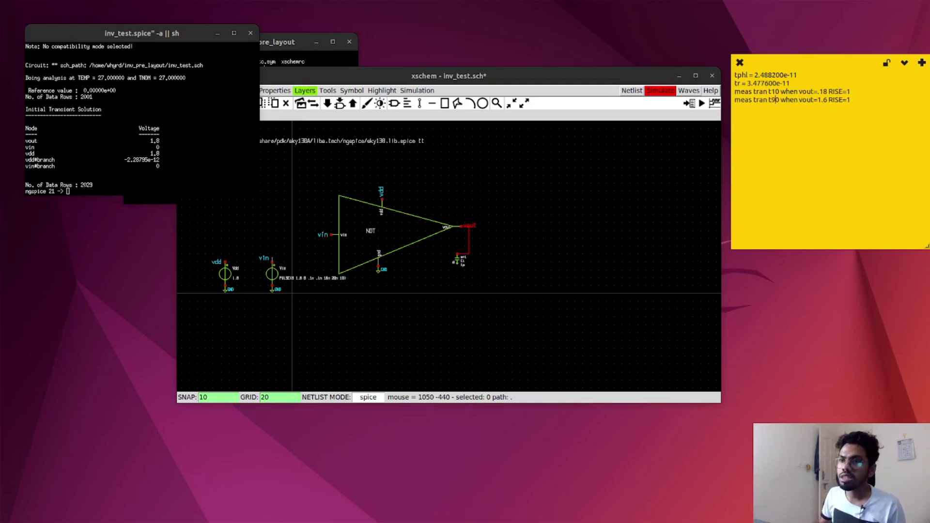
- Plot vout over the 40 ns transient in ngspice to examine the waveform, and close the plot
click(84, 190)
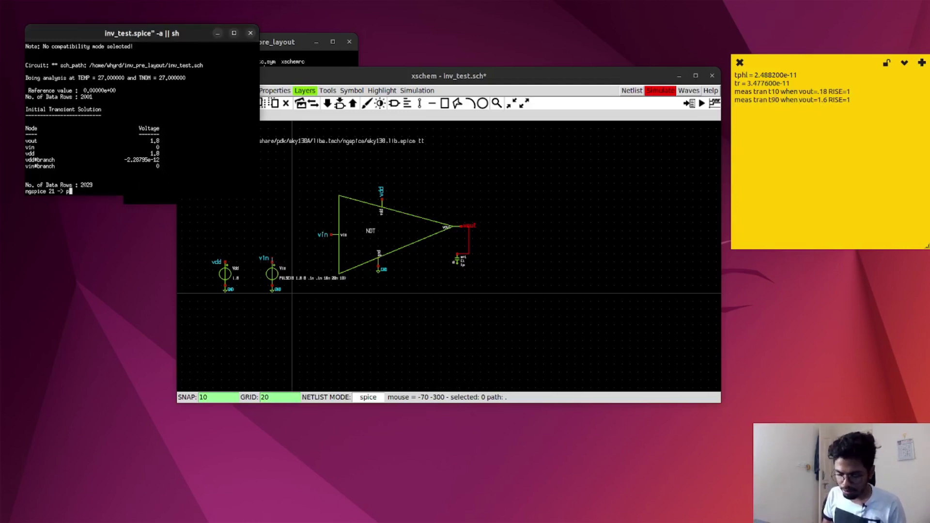
text(plot vout)
key(Return)
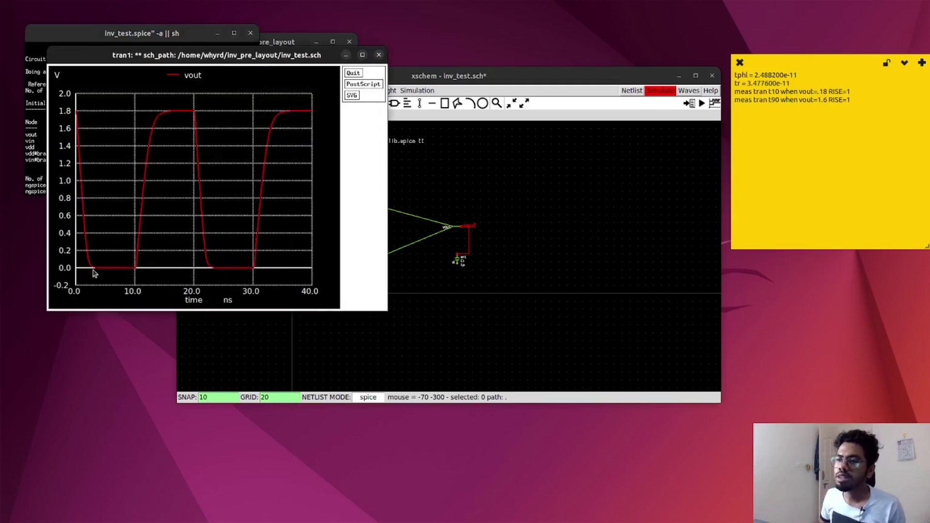
click(379, 54)
- Plot vout together with vin to compare the output edges with the input pulse, and close the plot
text(plot vout)
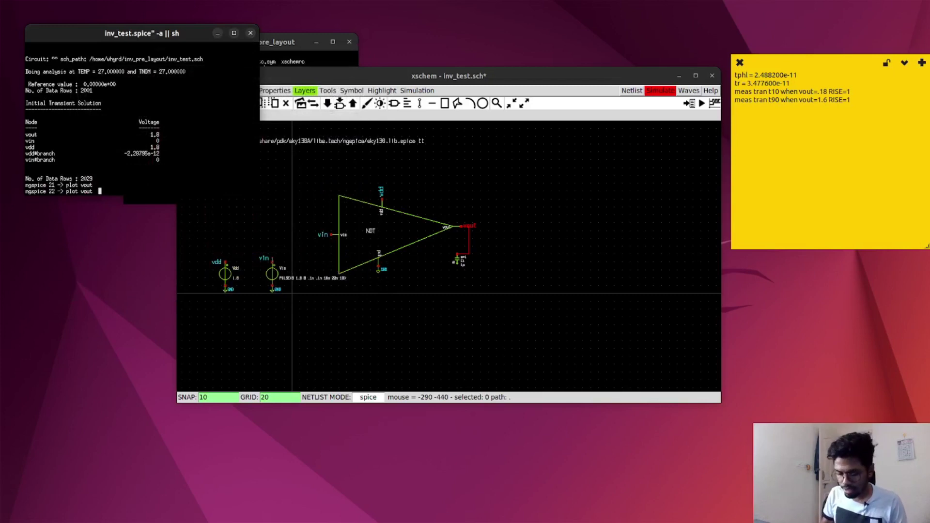
text( vin)
key(Return)
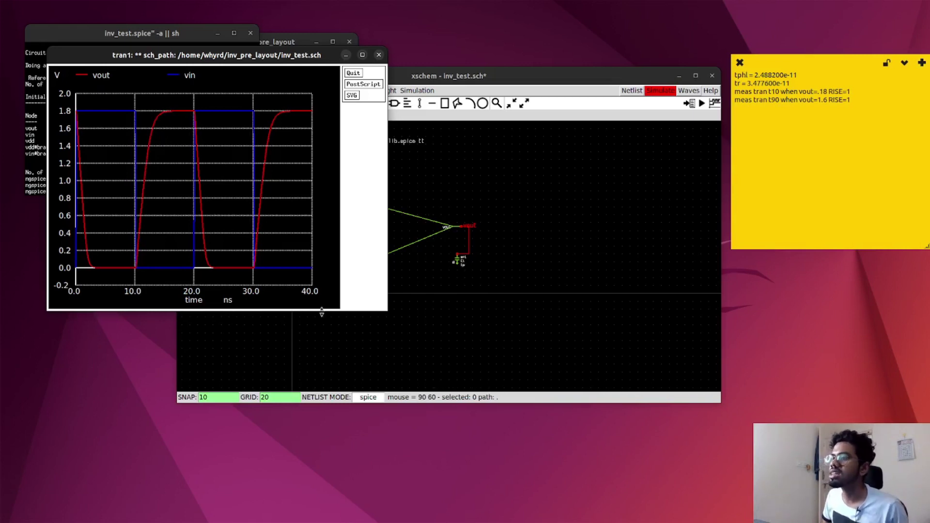
drag(315, 62, 319, 73)
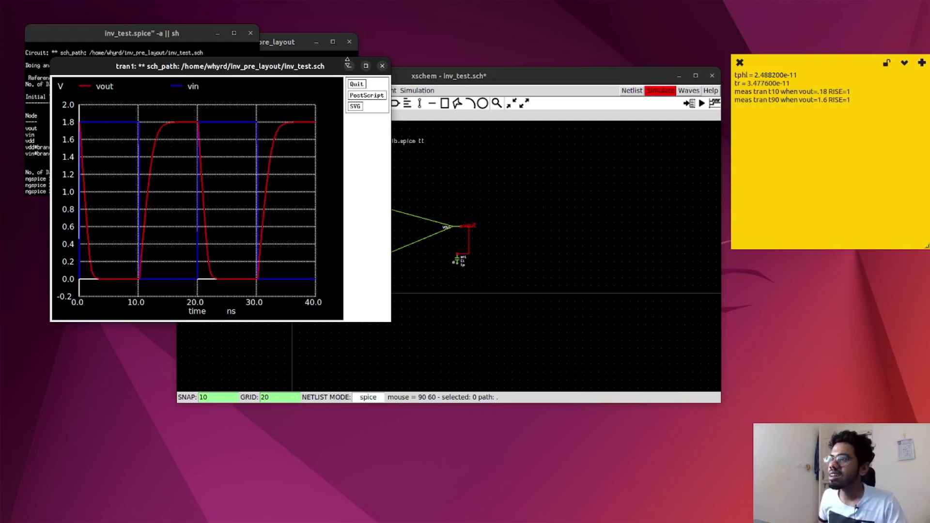
click(382, 66)
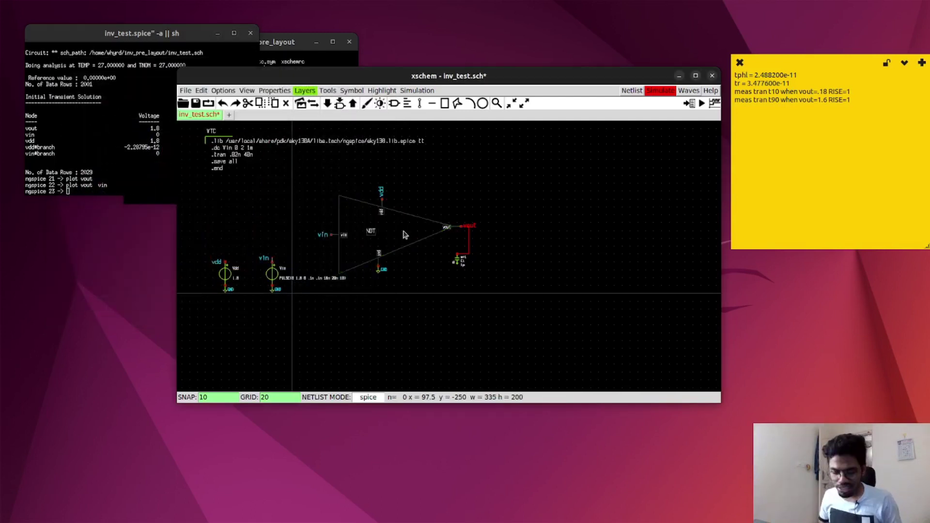
- Descend into the inverter symbol, check the width of the pfet M2, and return to the testbench, saving the file
key(e)
click(371, 250)
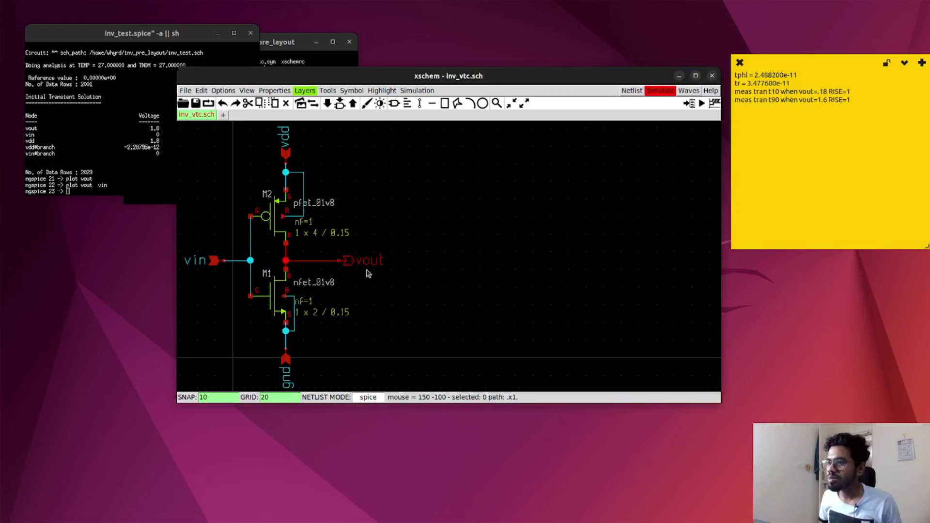
click(279, 221)
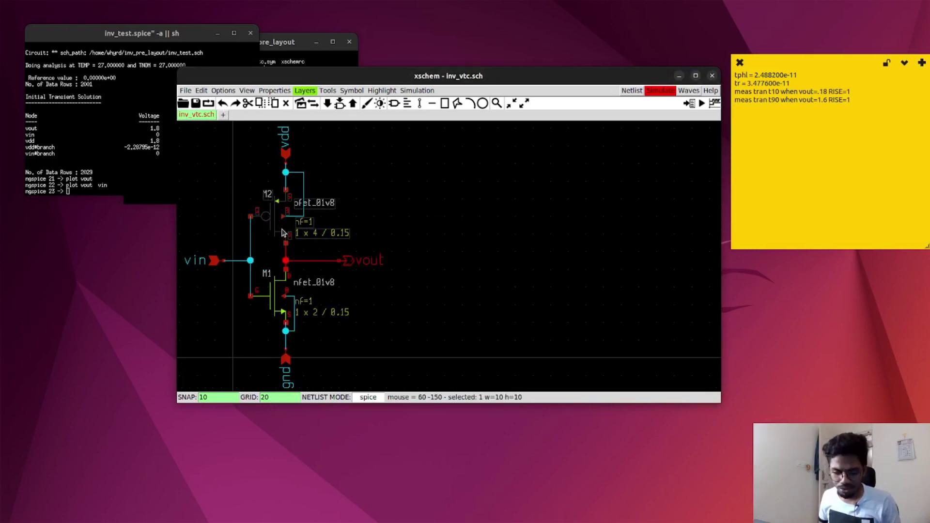
key(q)
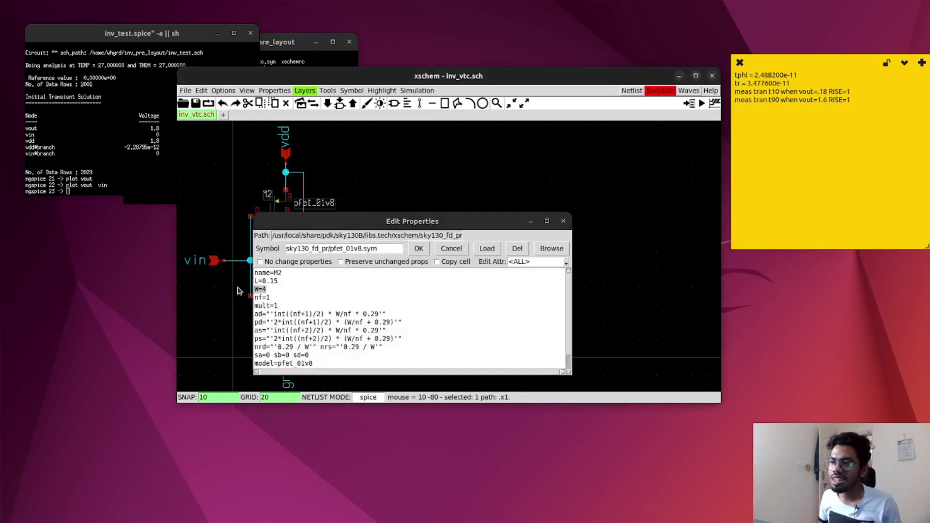
click(419, 248)
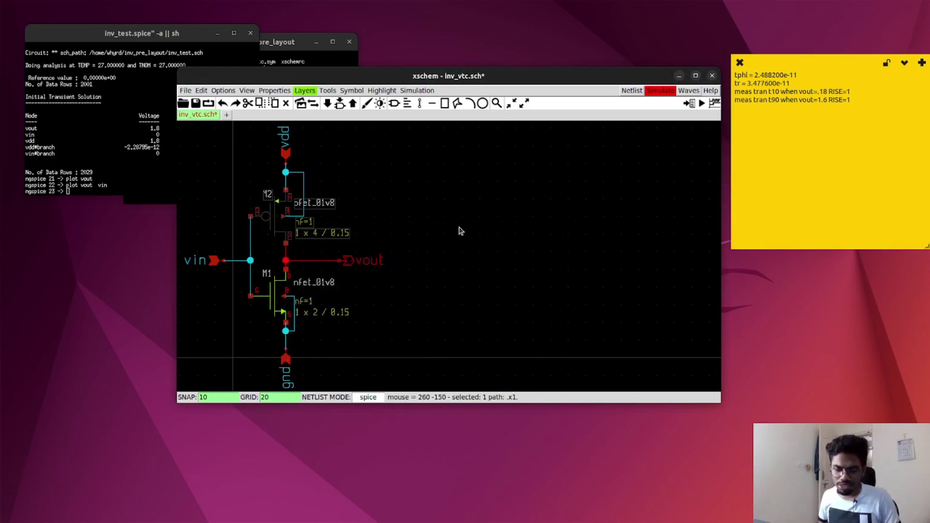
key(ctrl+e)
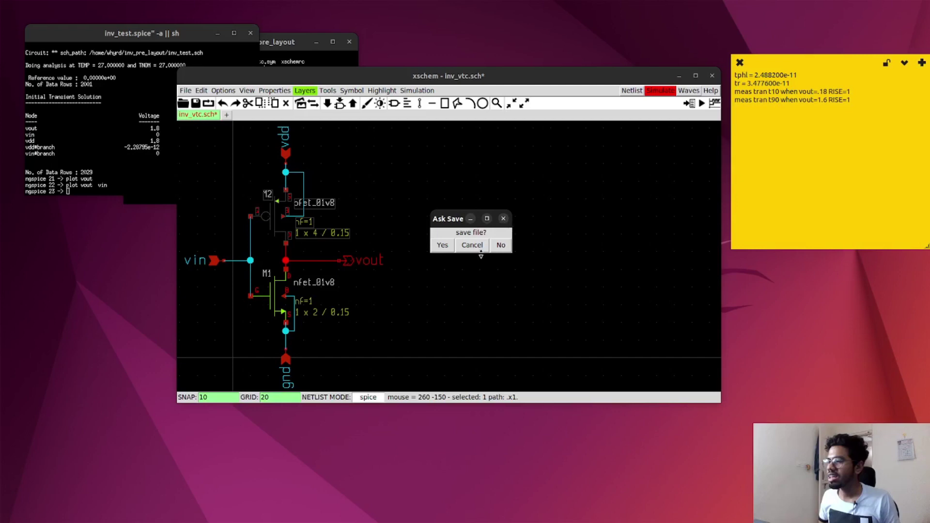
click(442, 244)
- Move the schematic window aside and run the note's command meas tran t10 when vout=.18 RISE=1 in ngspice
drag(333, 78, 366, 139)
drag(851, 92, 737, 92)
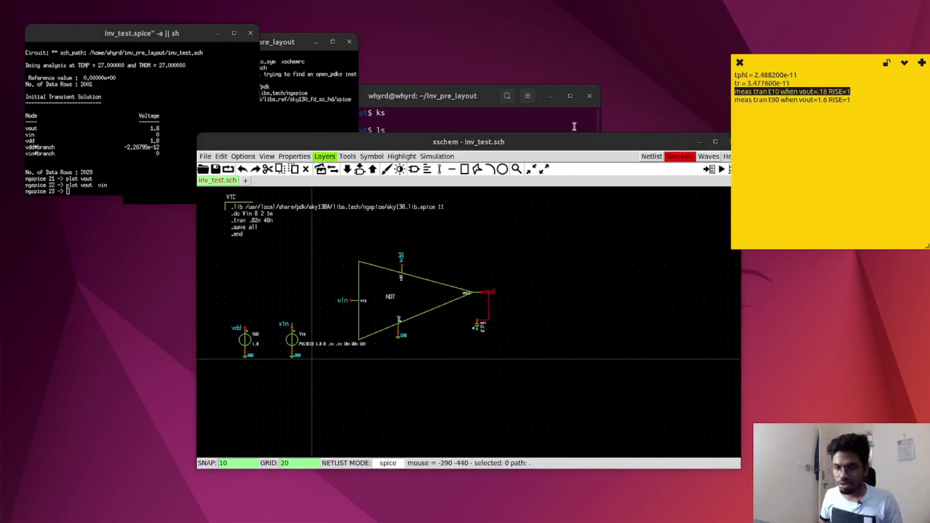
click(82, 189)
middle_click(78, 193)
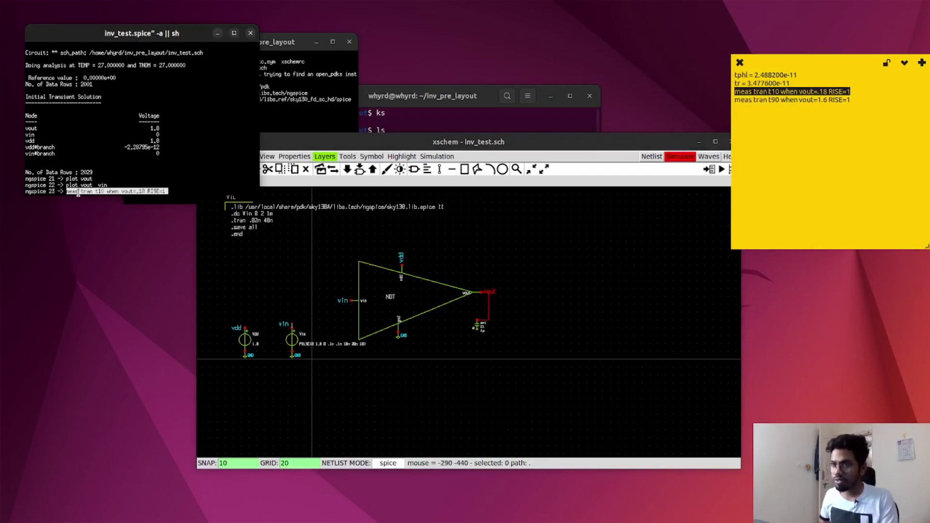
key(Return)
- Copy meas tran t90 when vout=1.6 RISE=1 from the note into ngspice, remove the stray characters around it, and run it
drag(851, 99, 720, 101)
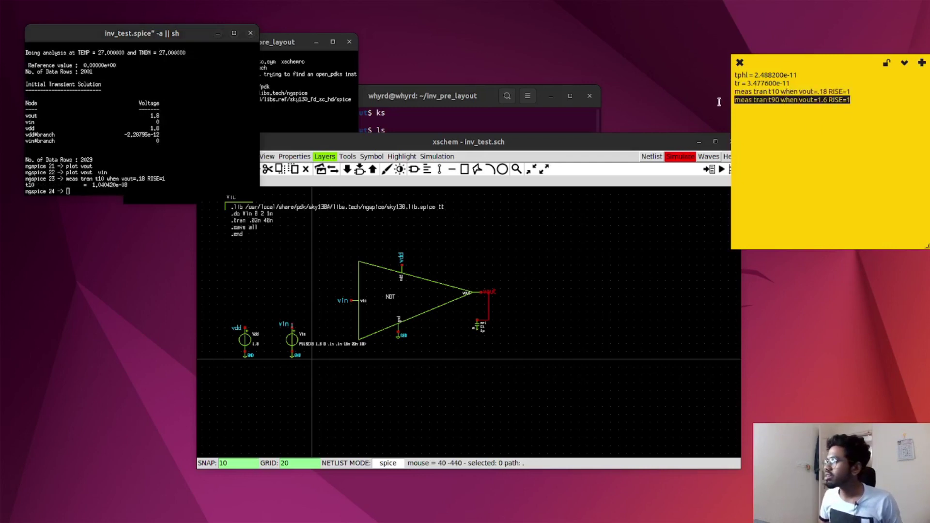
click(82, 189)
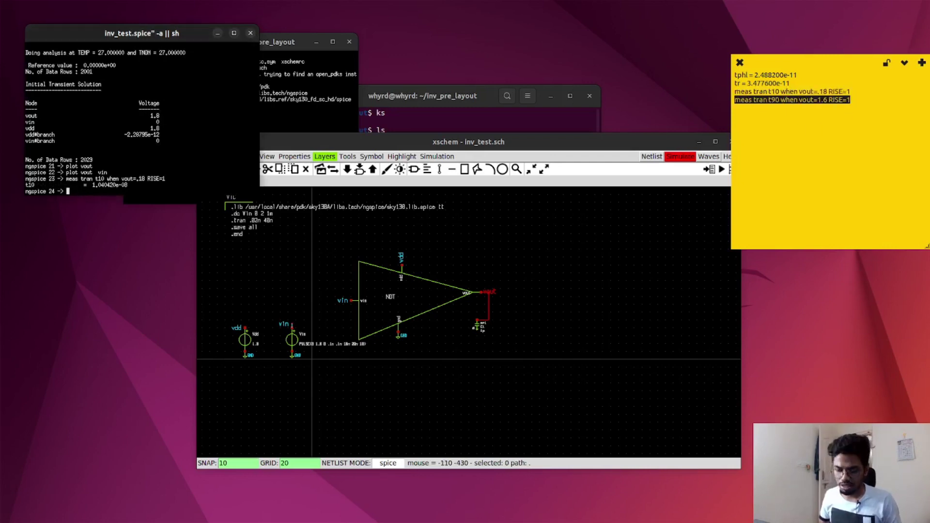
middle_click(89, 191)
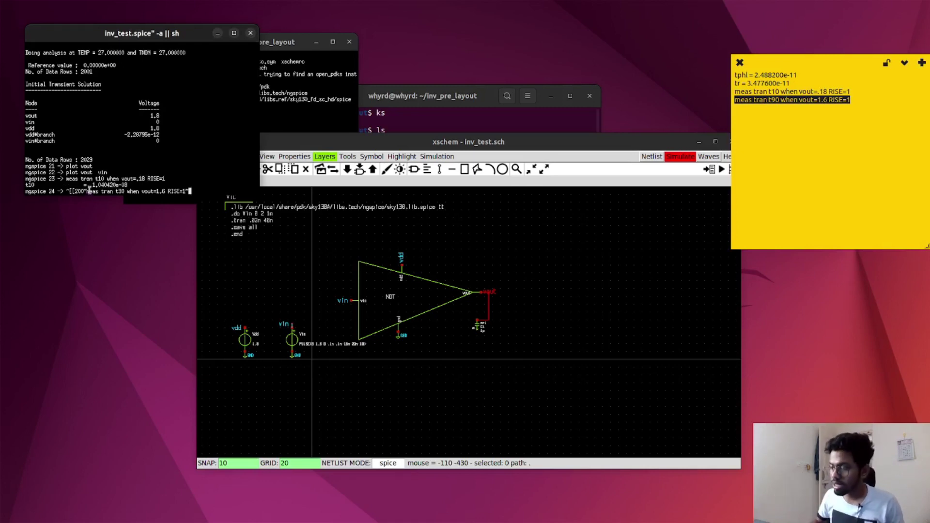
key(BackSpace)
key(BackSpace)
key(Left)
key(Left)
key(Left)
key(Left)
key(Left)
key(Left)
key(Left)
key(Left)
key(Left)
key(Left)
key(Left)
key(Left)
key(Left)
key(Left)
key(Left)
key(Left)
key(BackSpace)
key(BackSpace)
key(BackSpace)
key(BackSpace)
key(BackSpace)
key(BackSpace)
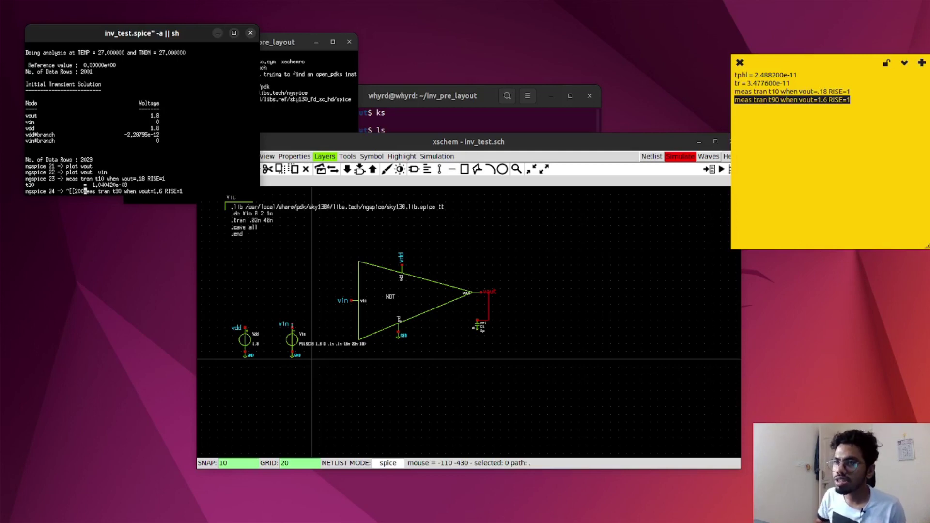
key(Return)
- Calculate the output rise time in ngspice with print t90-t10
text(print )
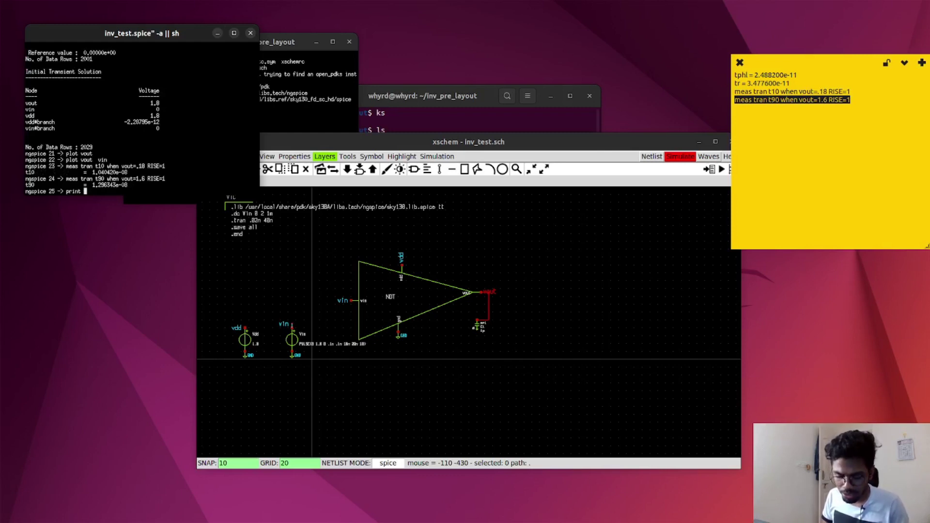
text(t90-t10)
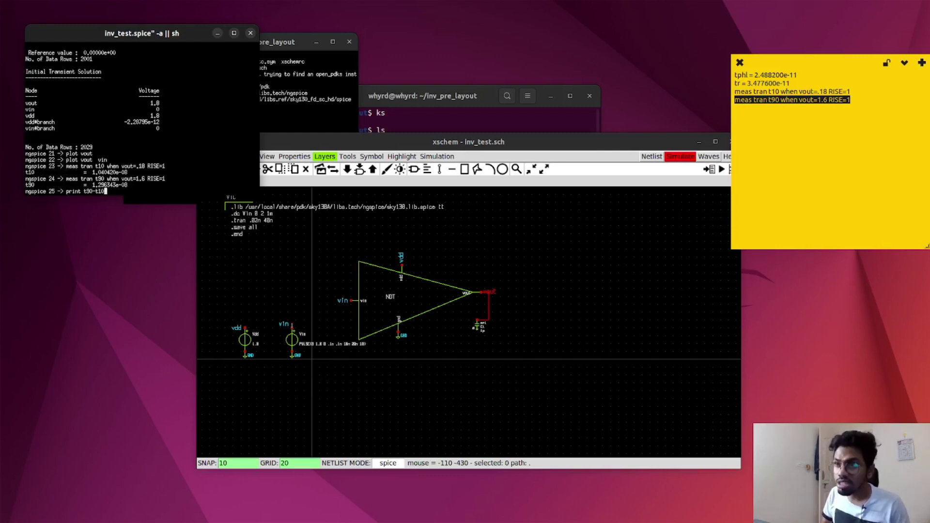
key(Return)
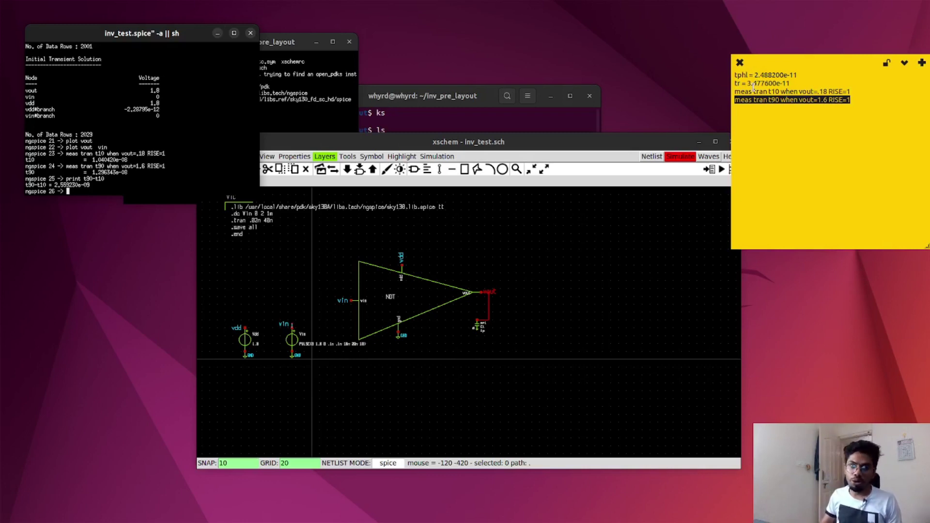
- Set the value of the load capacitor C1 on the inverter's output to .5p
click(479, 328)
double_click(479, 328)
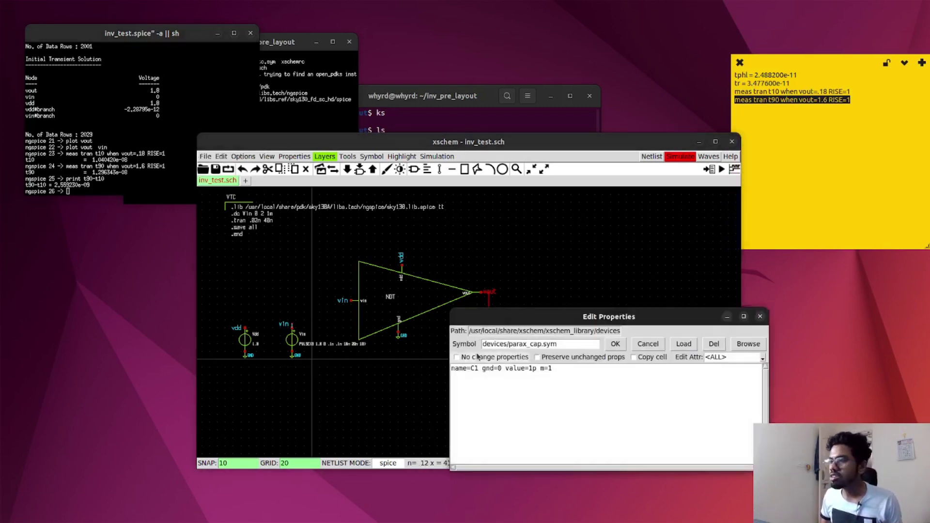
click(532, 369)
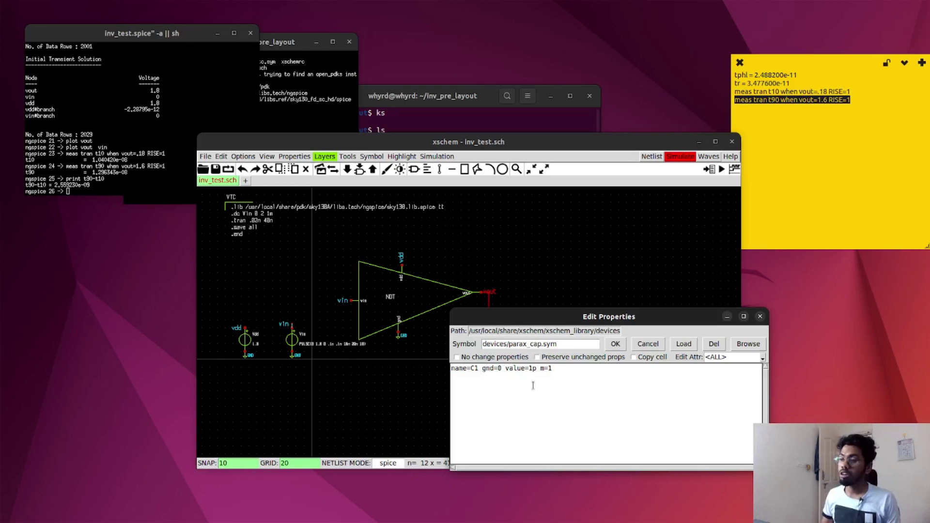
key(BackSpace)
text(.5)
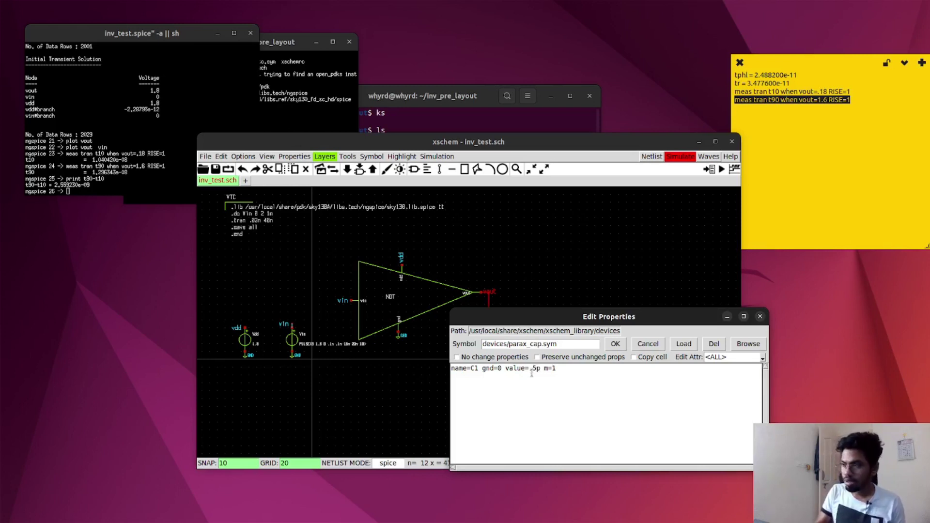
click(615, 344)
- Copy the t90-t10 result 2.559230e-09 from ngspice into the note below the two meas commands, deleting the wrongly pasted text
click(101, 185)
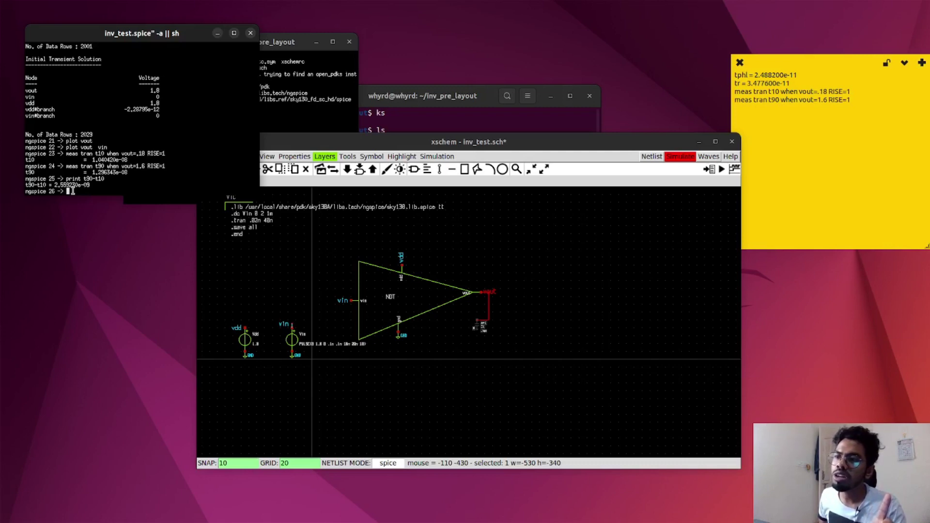
drag(91, 185, 50, 185)
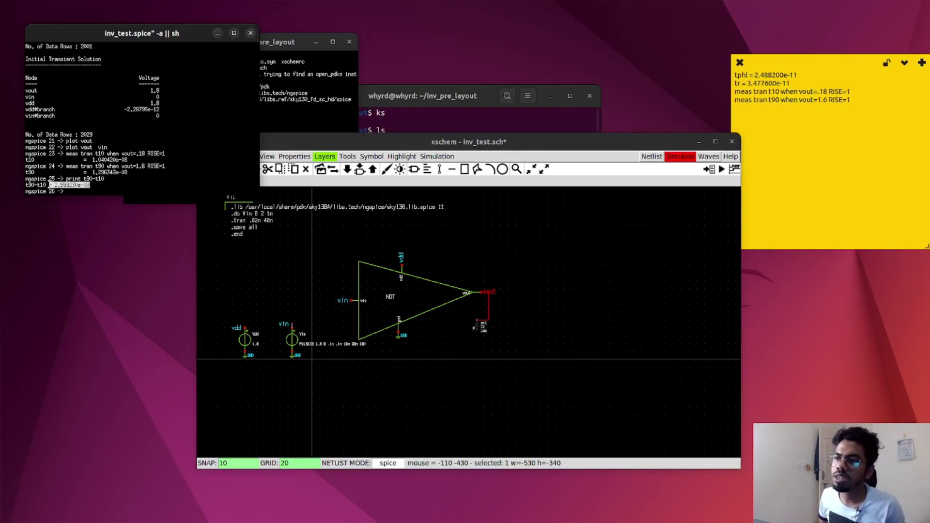
key(ctrl+c)
click(744, 110)
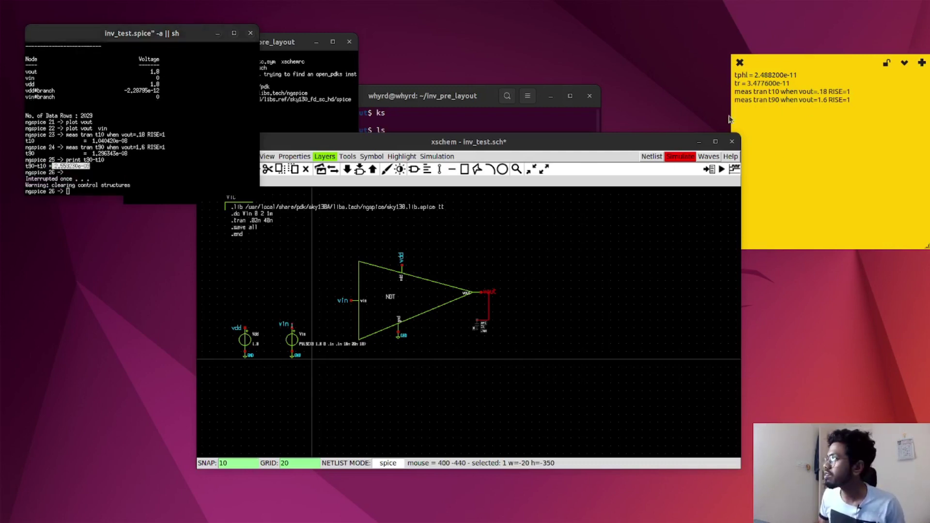
key(Return)
key(ctrl+v)
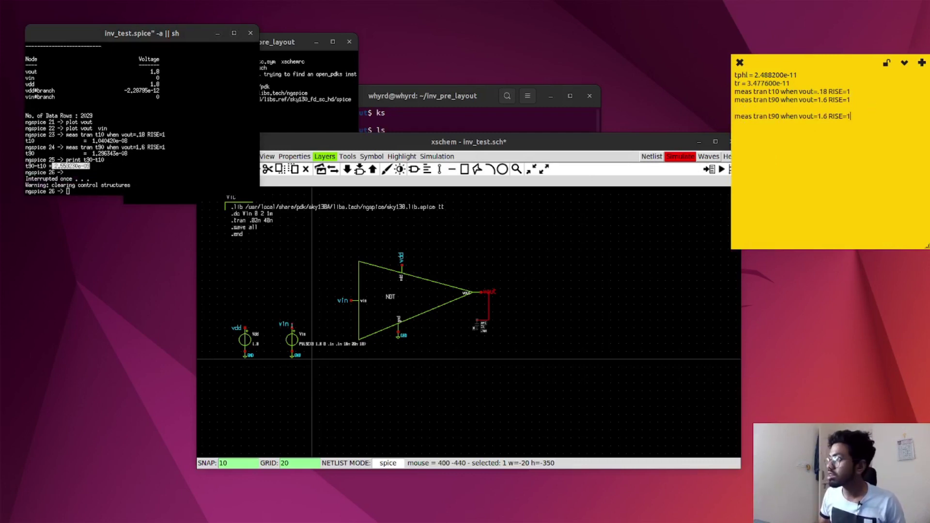
key(BackSpace)
key(BackSpace)
key(BackSpace)
key(BackSpace)
key(BackSpace)
key(BackSpace)
key(BackSpace)
key(BackSpace)
key(BackSpace)
key(BackSpace)
key(BackSpace)
key(BackSpace)
key(BackSpace)
key(BackSpace)
key(BackSpace)
key(BackSpace)
key(BackSpace)
key(BackSpace)
key(BackSpace)
key(BackSpace)
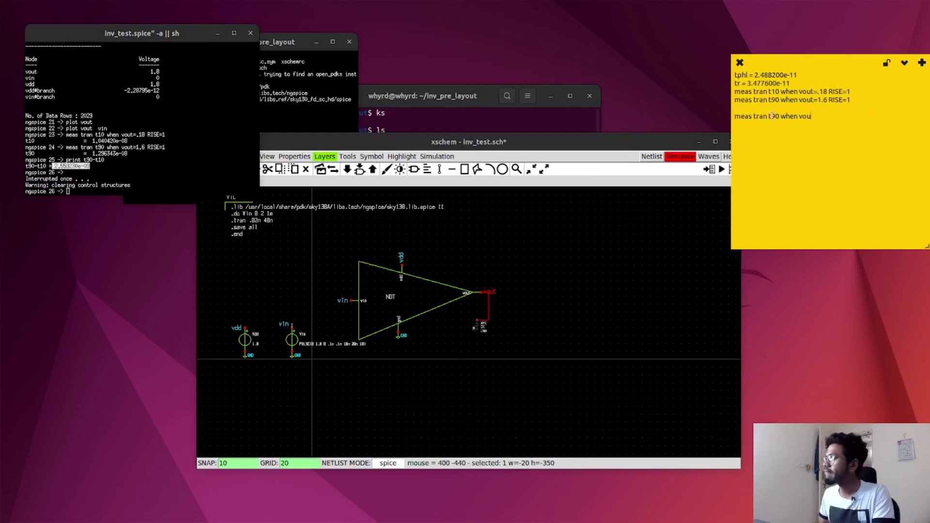
key(BackSpace)
key(BackSpace)
key(BackSpace)
key(ctrl+v)
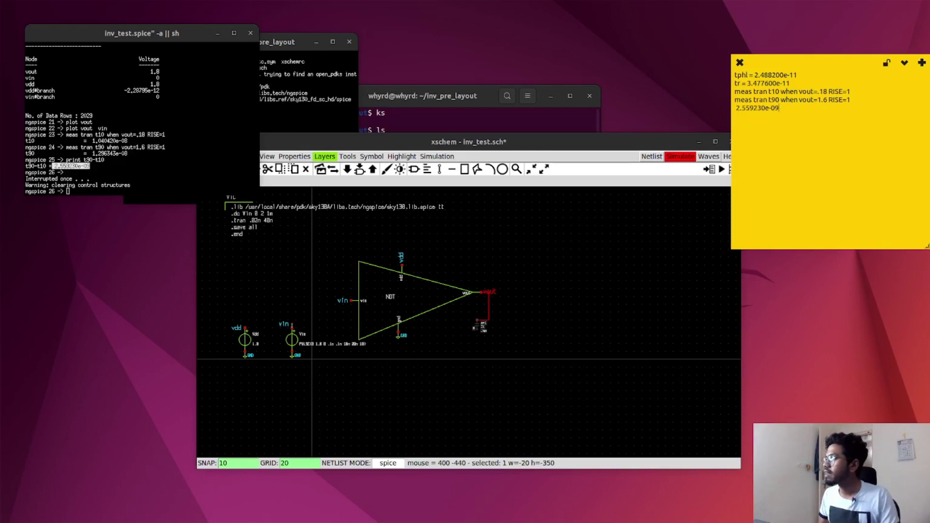
- Close the old ngspice session, regenerate and save the testbench netlist, and rerun the simulation
click(428, 363)
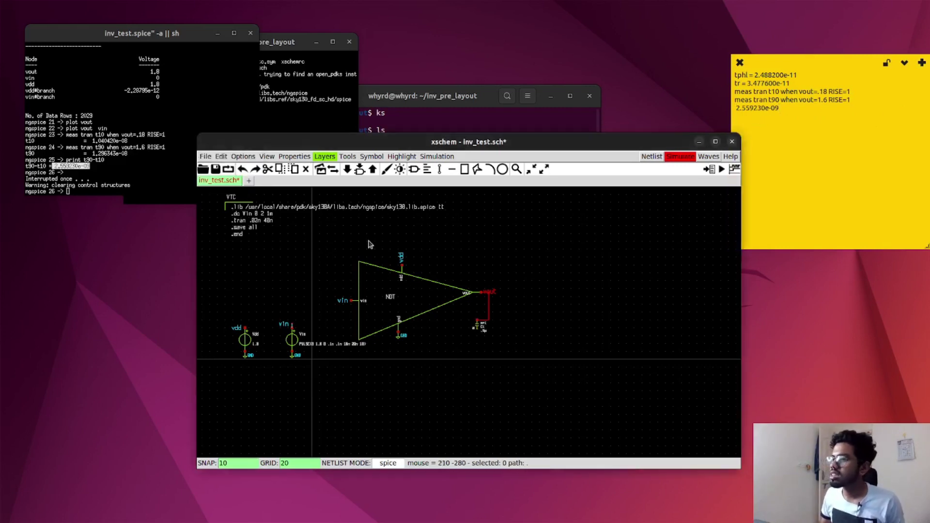
click(148, 105)
click(250, 33)
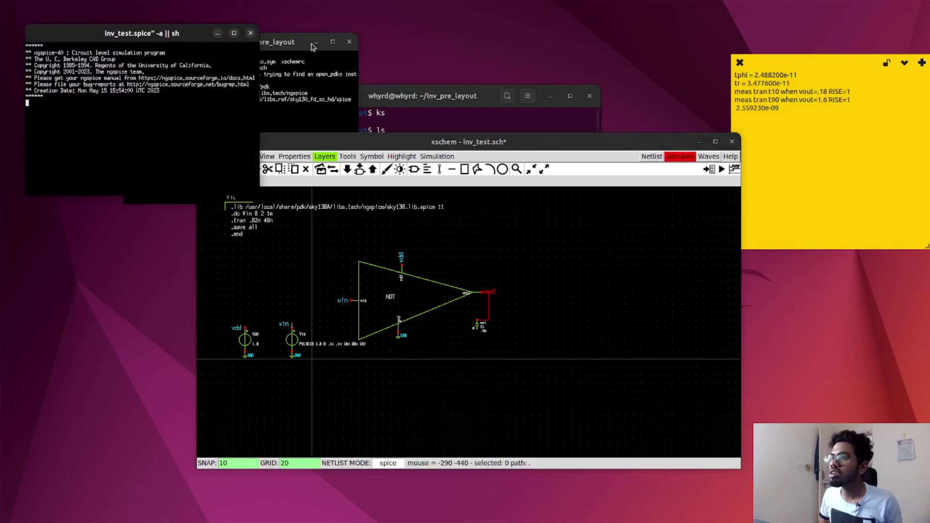
click(250, 33)
click(652, 156)
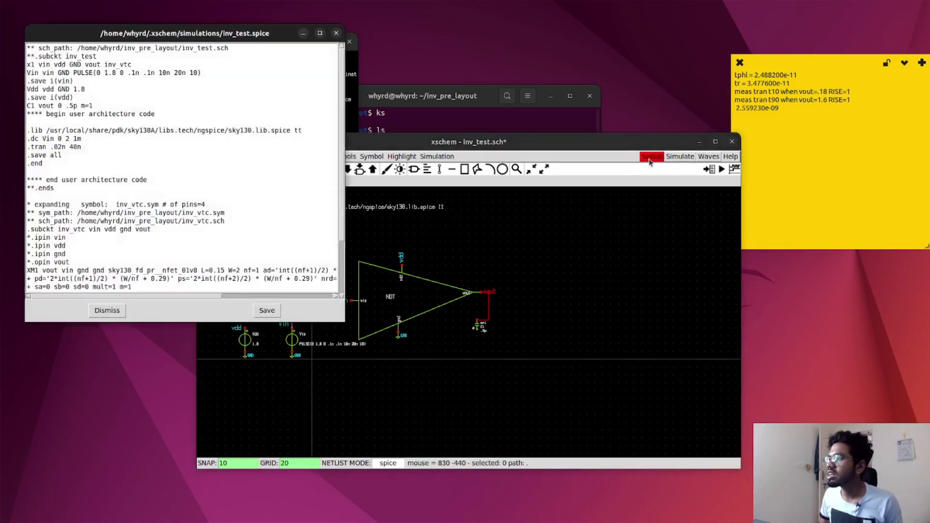
click(265, 310)
click(683, 157)
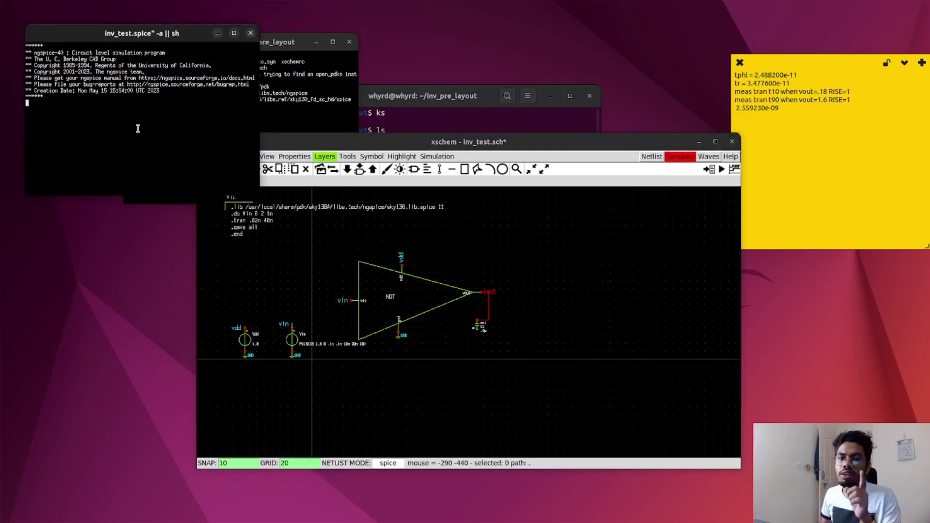
- Uncover the windows behind ngspice, plot vout to examine the output waveform, and close the plot
drag(146, 33, 187, 92)
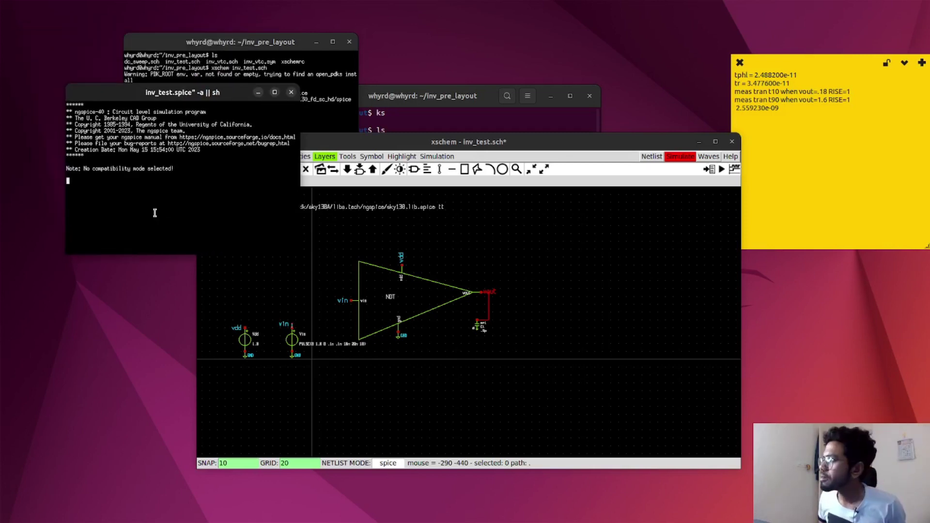
drag(853, 92, 736, 92)
click(114, 251)
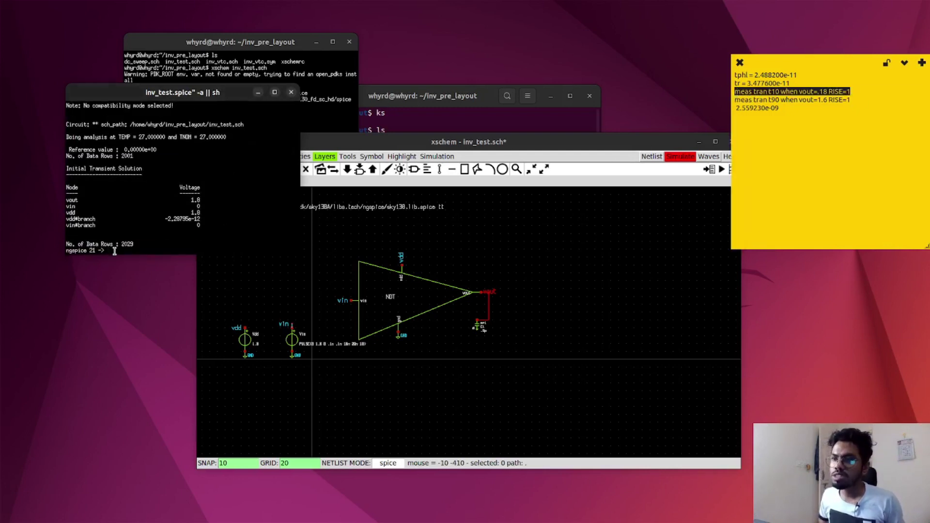
text(plot vouty)
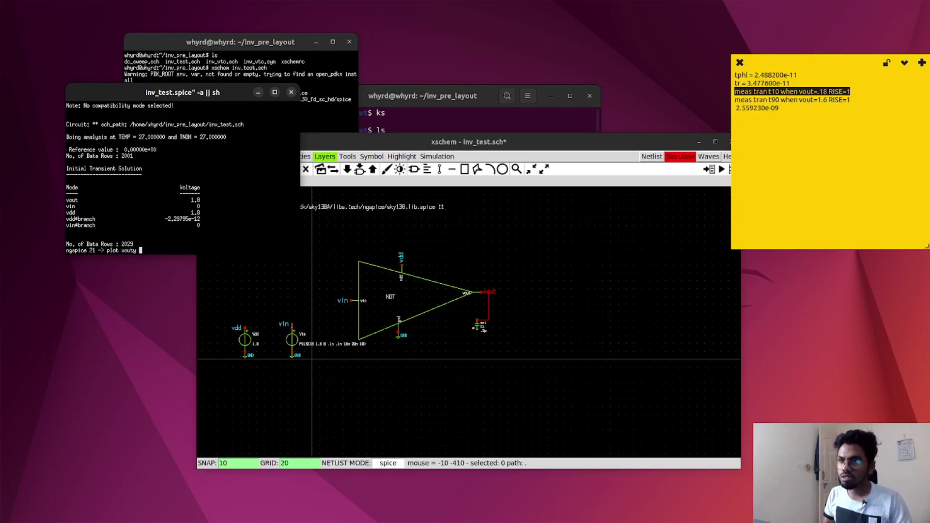
key(Return)
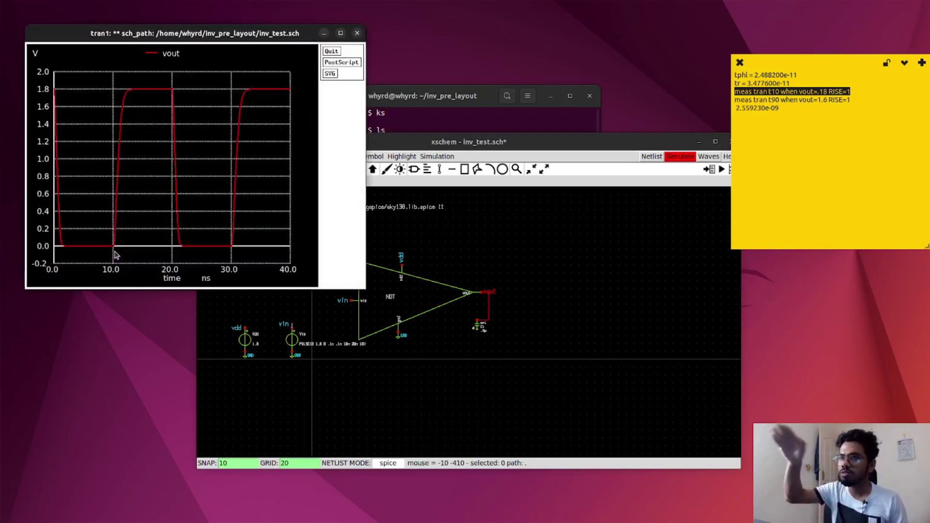
click(357, 33)
- Run the note's commands meas tran t10 when vout=.18 RISE=1 and meas tran t90 when vout=1.6 RISE=1 in ngspice
middle_click(125, 250)
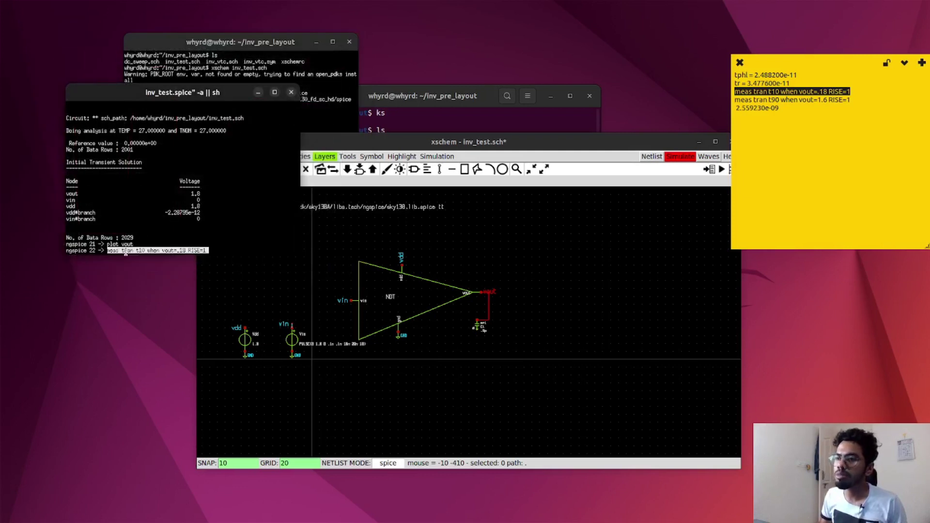
key(Return)
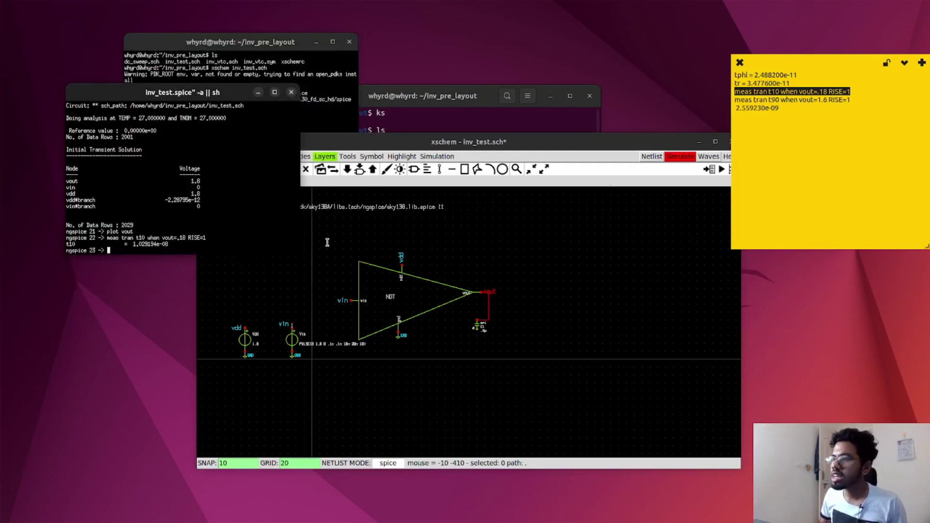
drag(849, 99, 704, 92)
middle_click(111, 250)
key(Return)
- Calculate the rise time for the .5p load in ngspice with print t90-t10
text(print t90)
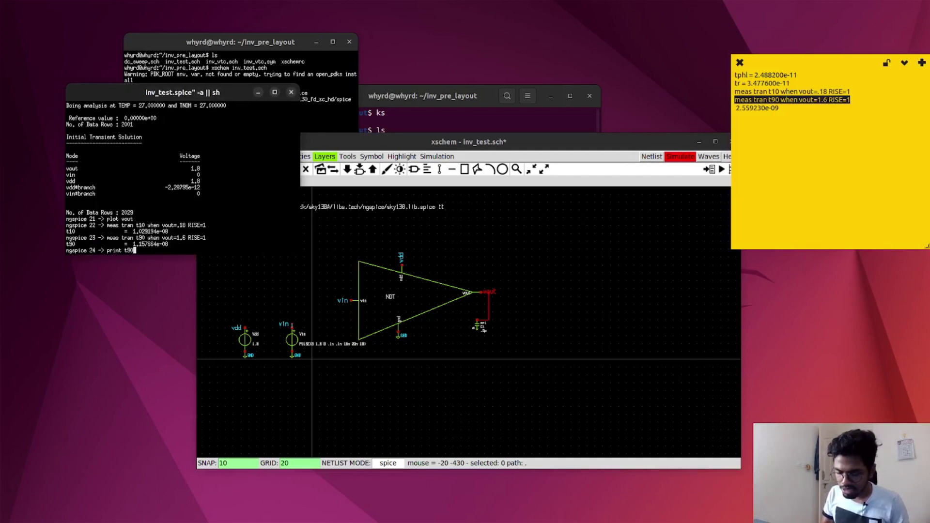
text(-t10)
key(Return)
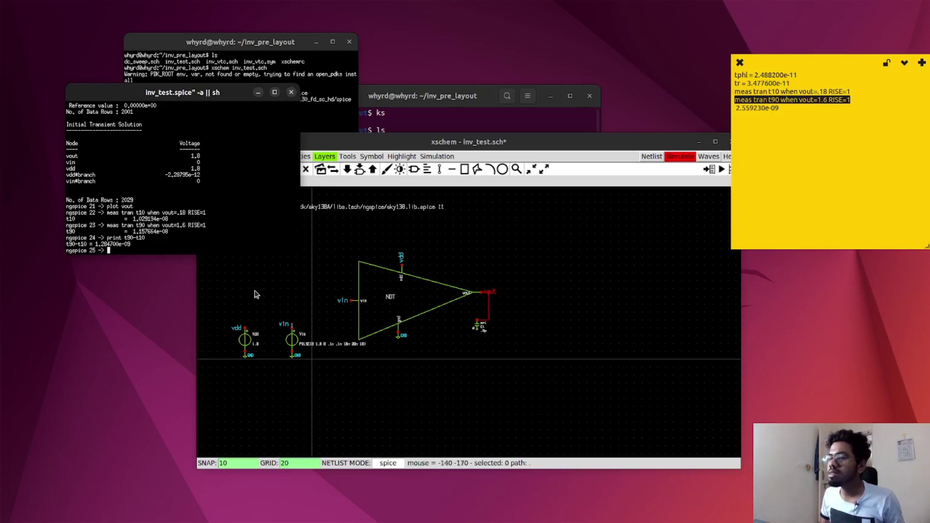
- Copy the rise time 1.284700e-09 from ngspice into the note beneath the 2.559230e-09 entry
double_click(95, 244)
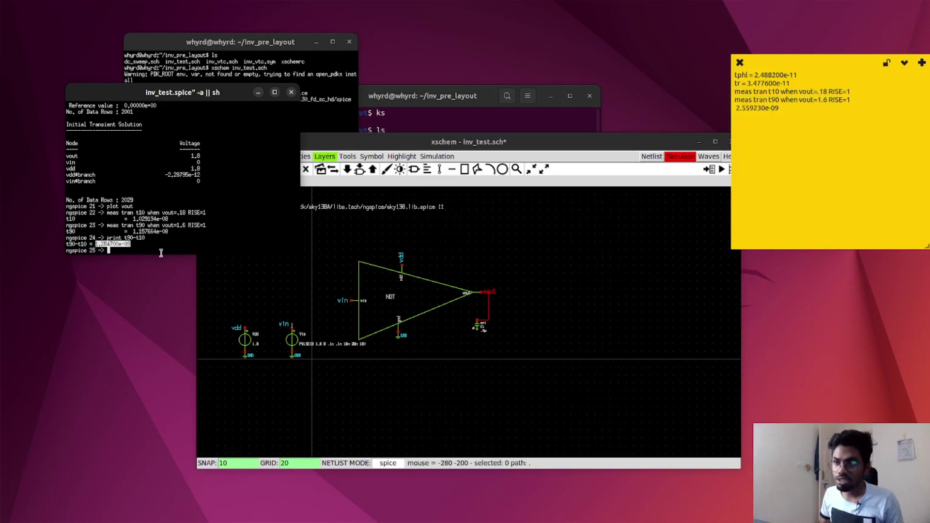
key(ctrl+c)
click(828, 132)
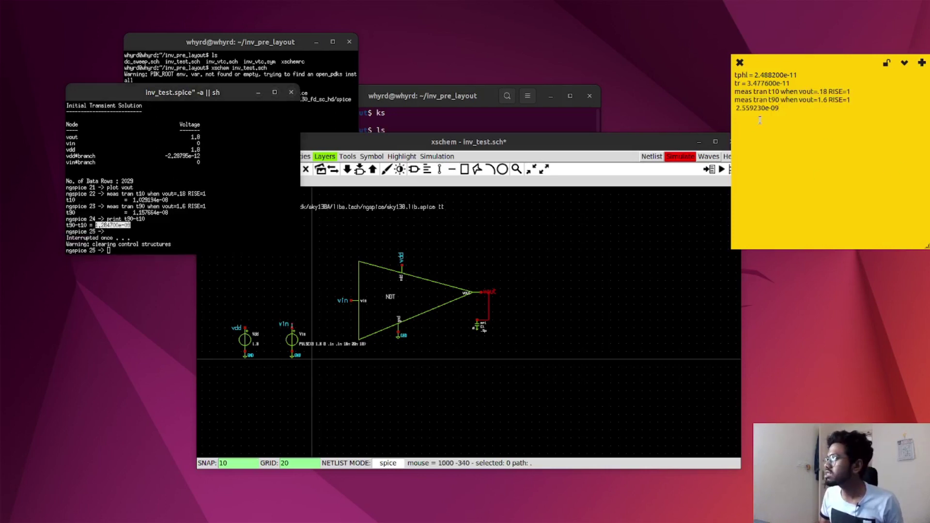
key(ctrl+v)
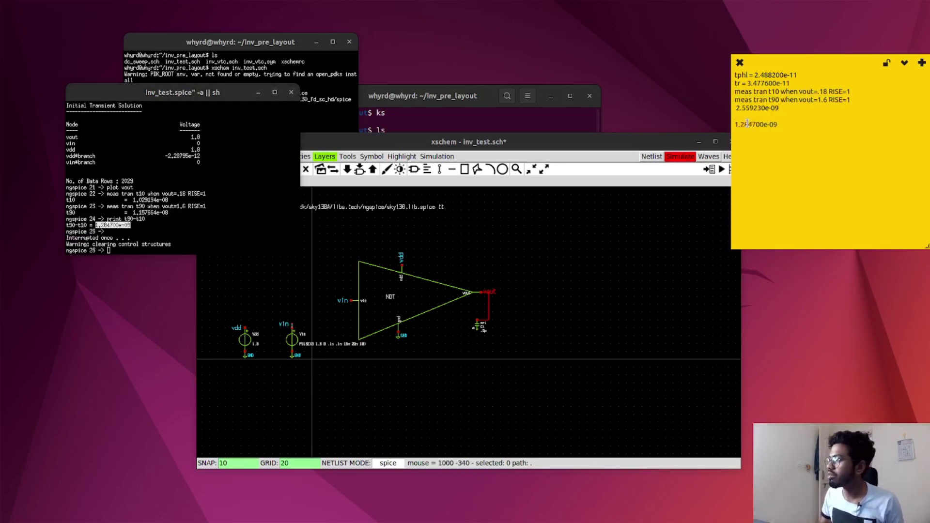
- Descend into the inverter symbol, saving the testbench, and set the width W of the pfet M2 to 8
click(397, 297)
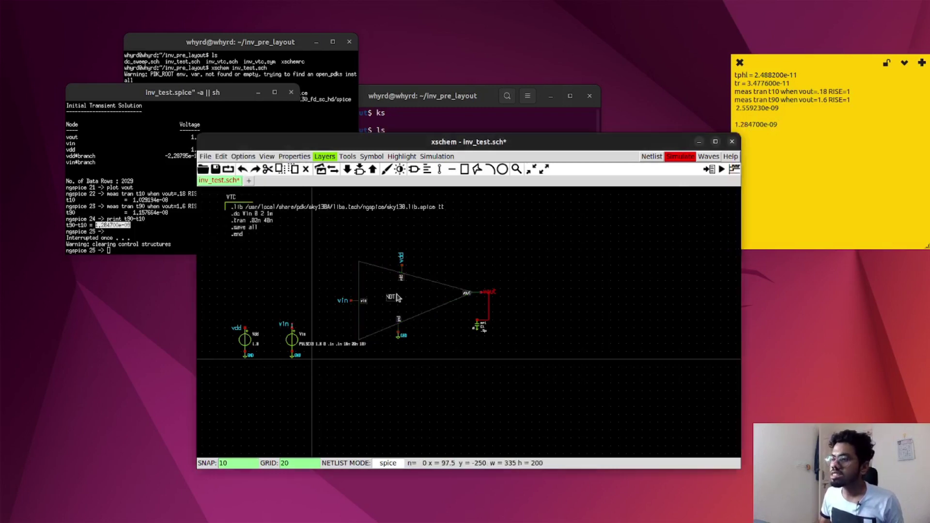
key(e)
click(380, 313)
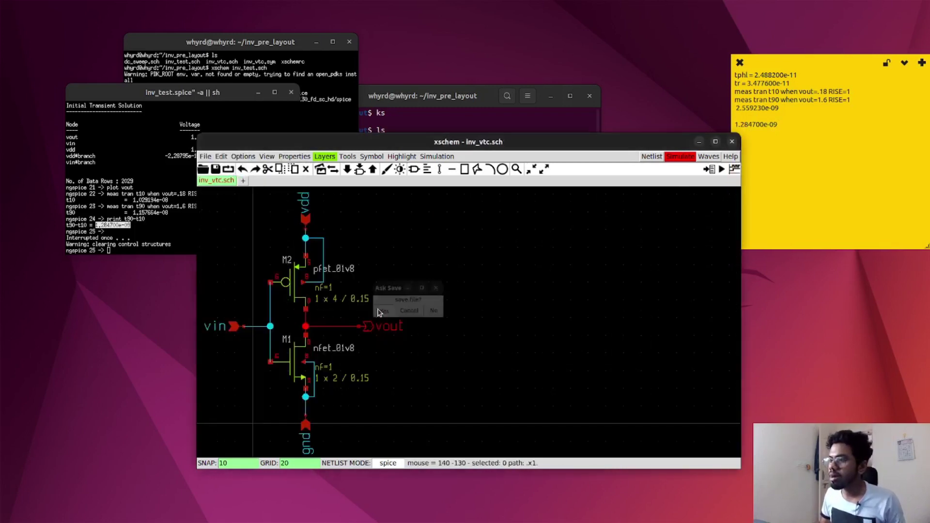
click(294, 294)
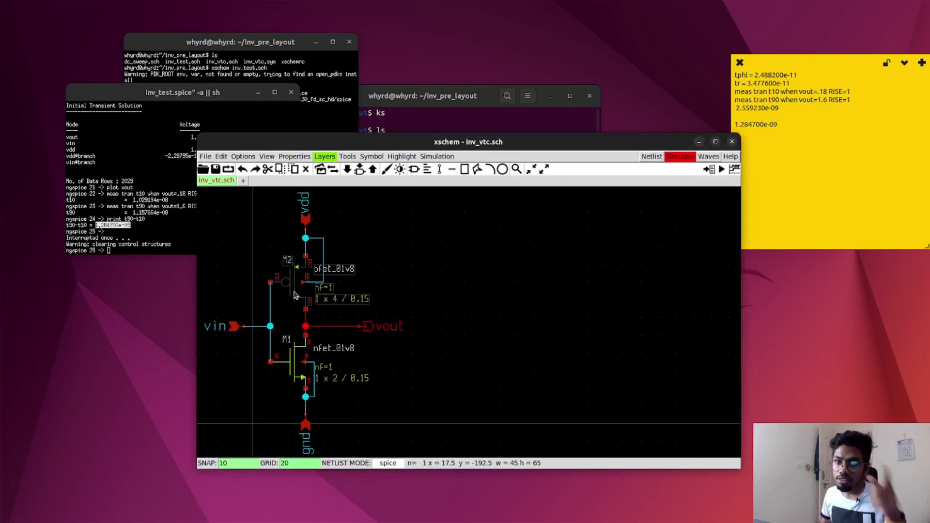
key(q)
click(283, 352)
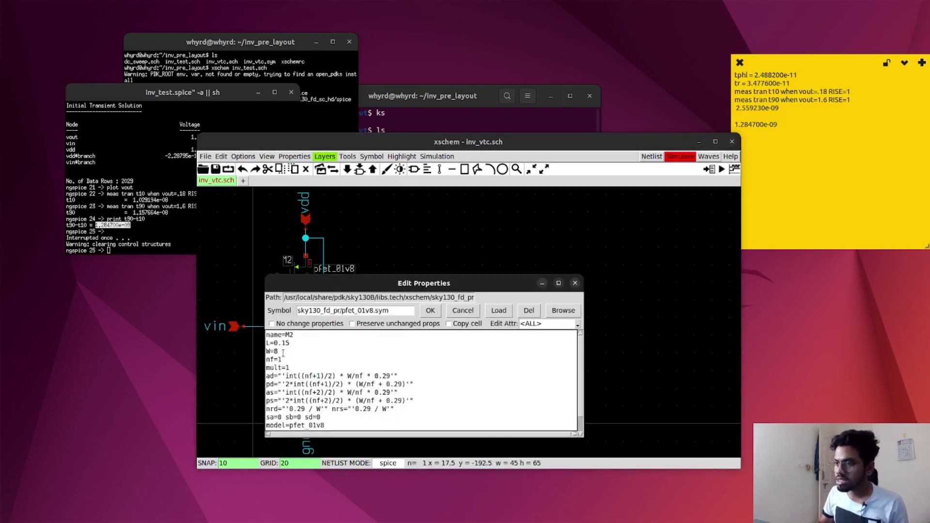
click(430, 310)
- Set the width W of the nfet M1 to 4
click(293, 371)
key(q)
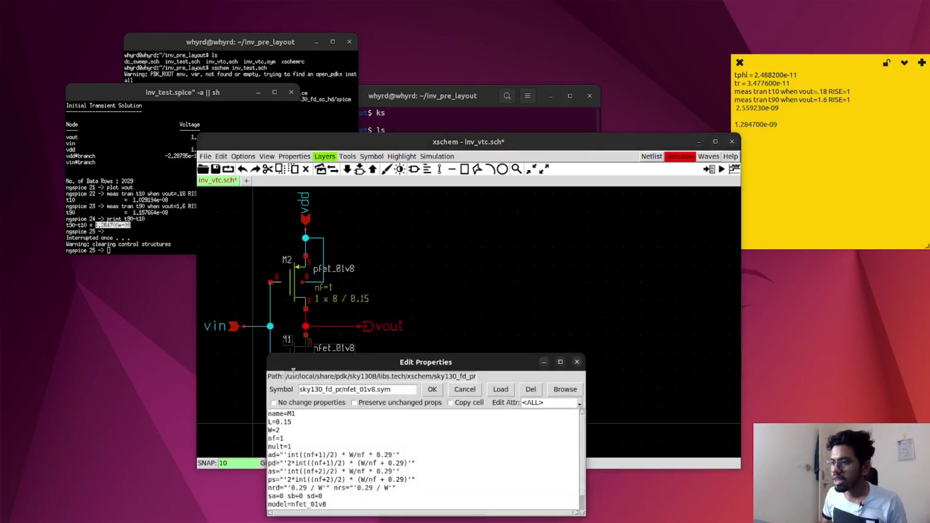
click(286, 431)
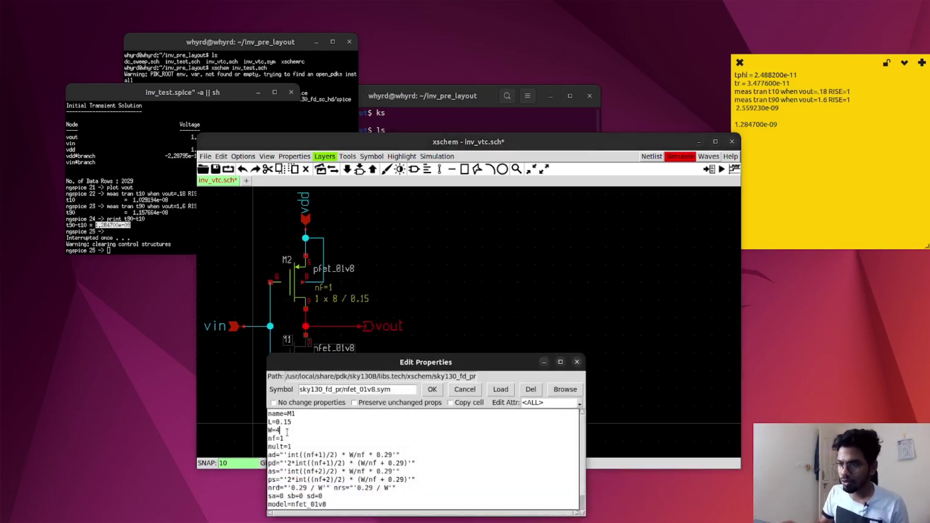
text(4)
click(431, 389)
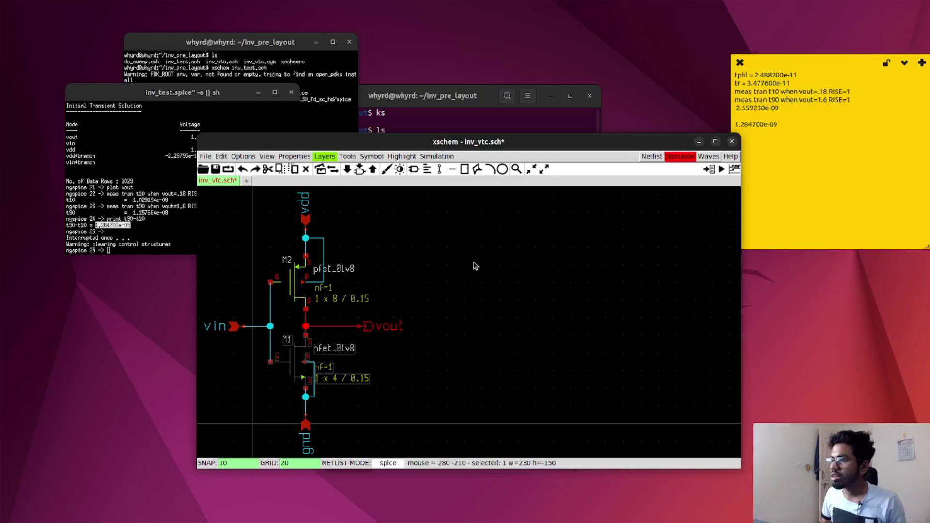
- Save the inverter schematic inv_vtc.sch and return to the inv_test.sch testbench
click(486, 270)
key(ctrl+s)
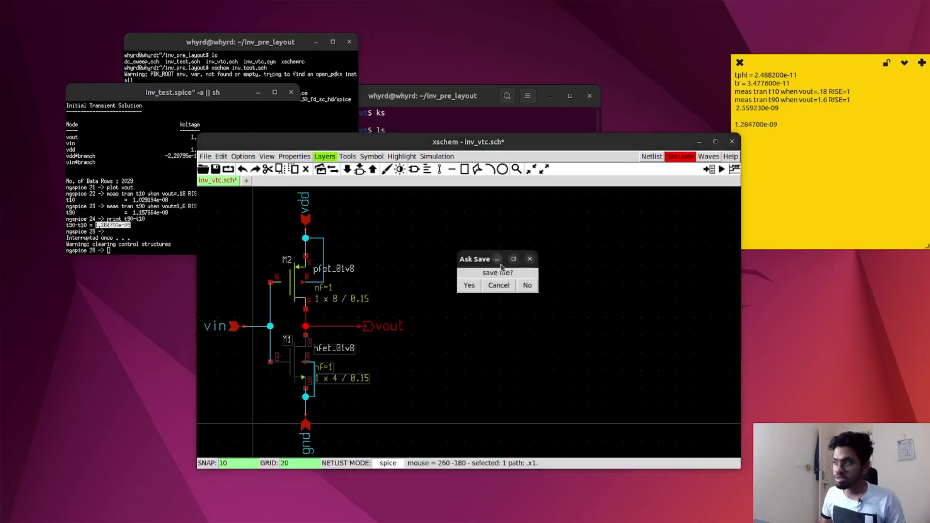
click(468, 284)
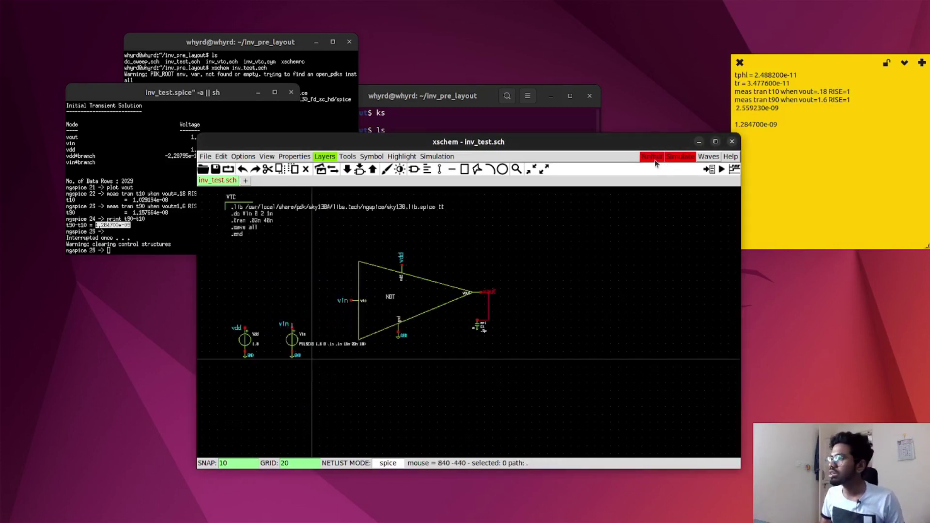
- Regenerate the testbench netlist and check the widths of transistors XM1 and XM2 in it
click(652, 157)
click(652, 157)
scroll(218, 256, down, 3)
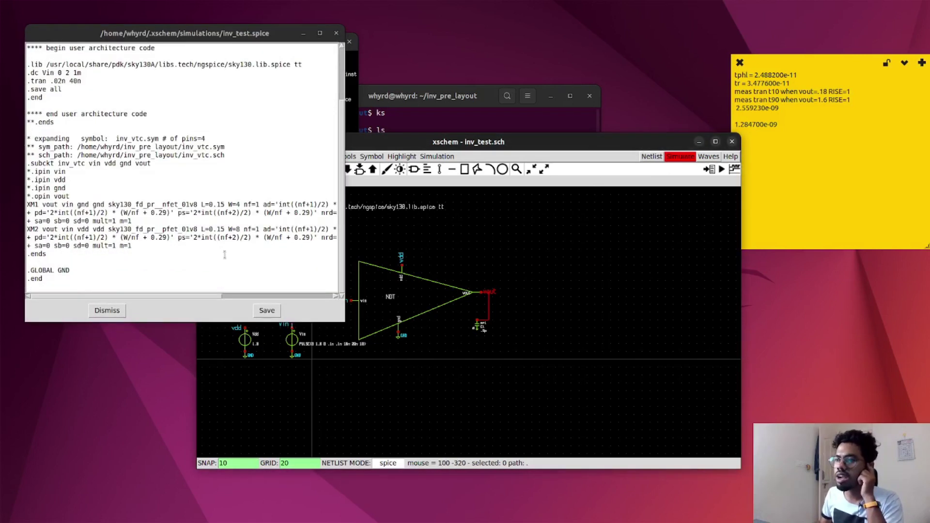
drag(245, 204, 225, 229)
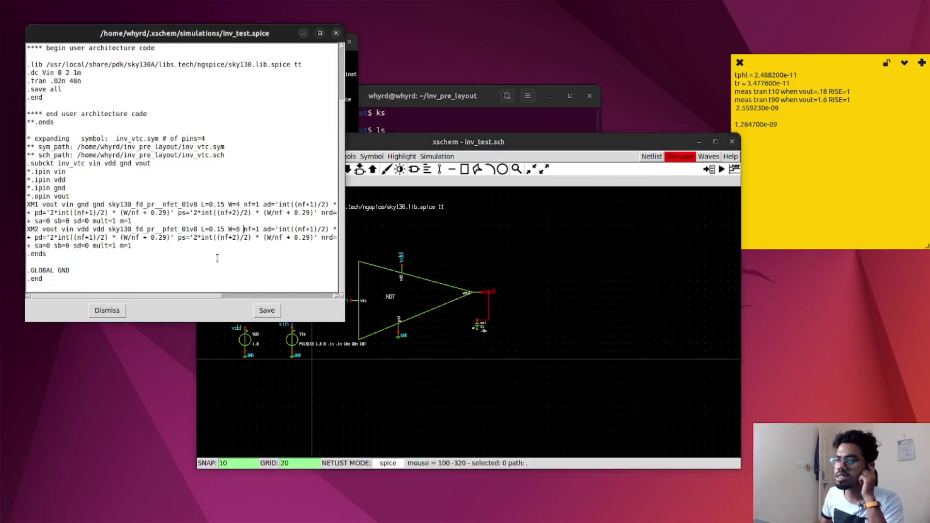
- Save the checked netlist inv_test.spice and run the ngspice simulation of the testbench
click(268, 314)
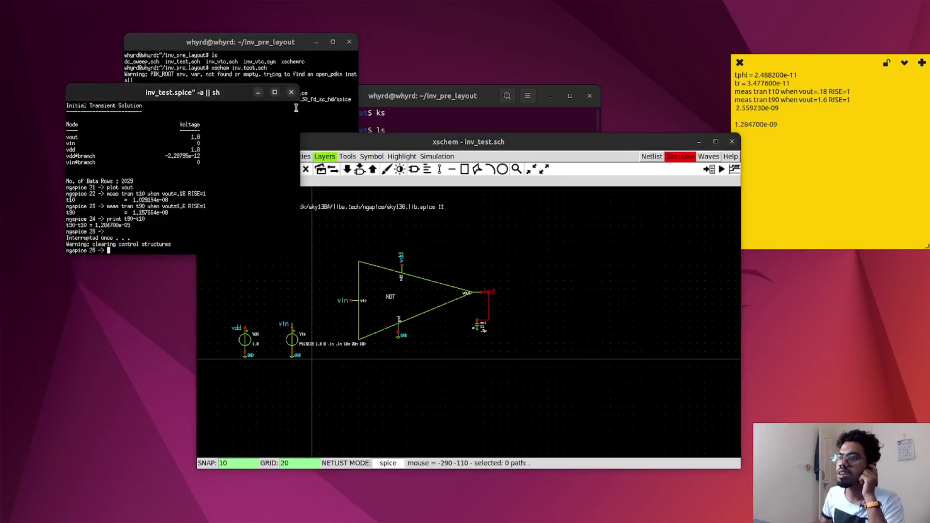
click(677, 157)
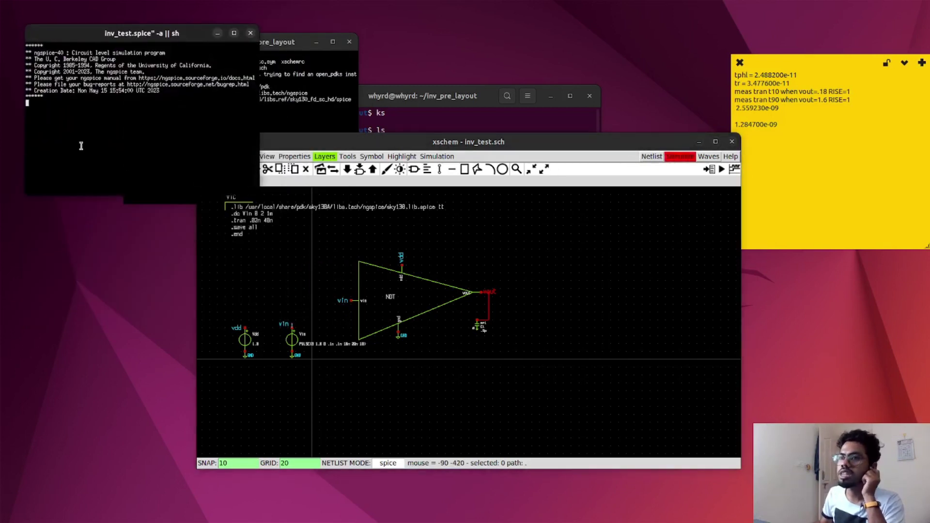
drag(855, 91, 733, 91)
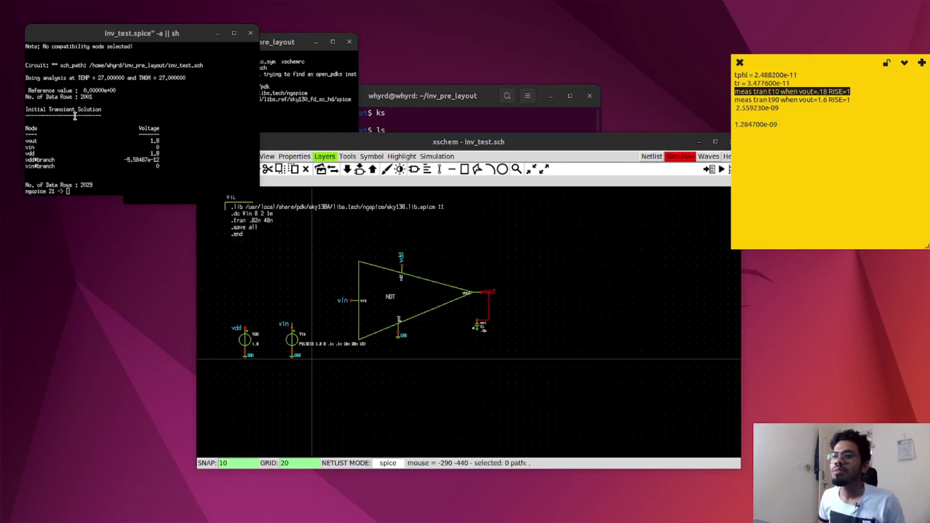
middle_click(92, 190)
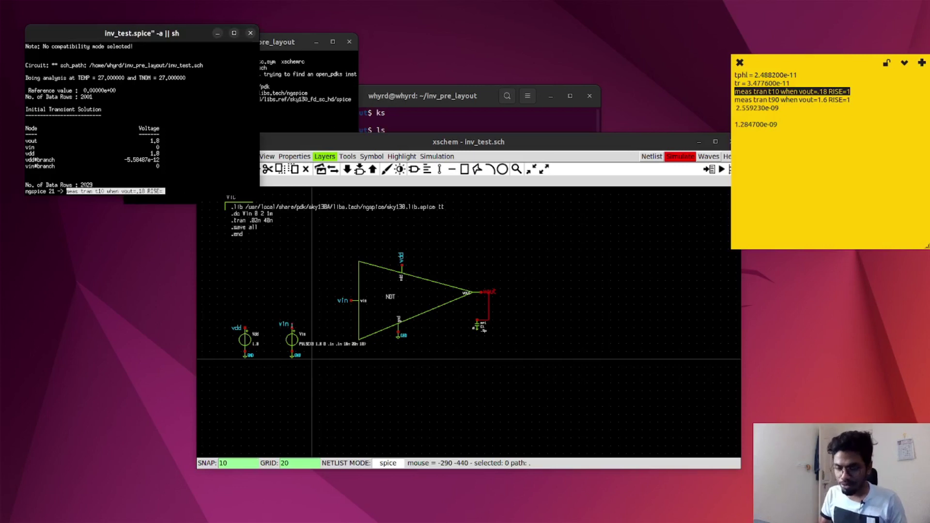
key(ctrl+c)
key(ctrl+c)
key(ctrl+c)
key(Return)
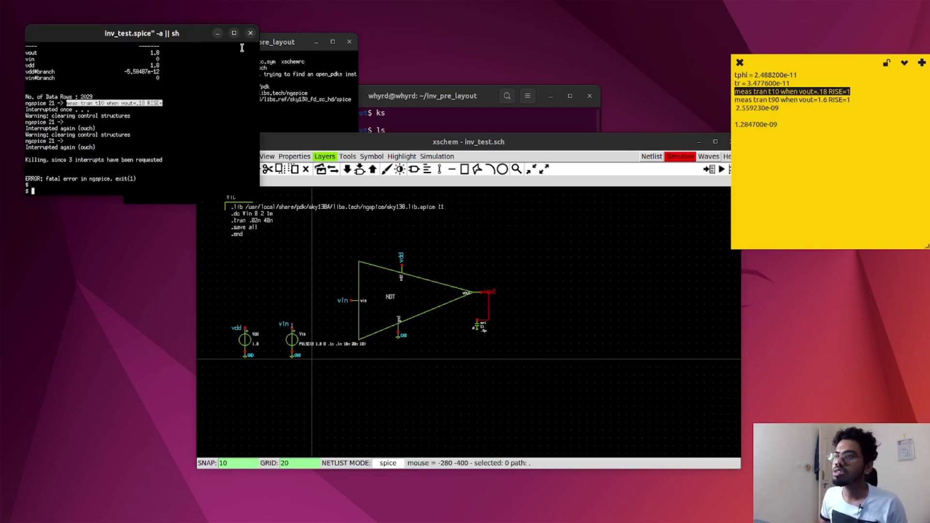
click(250, 33)
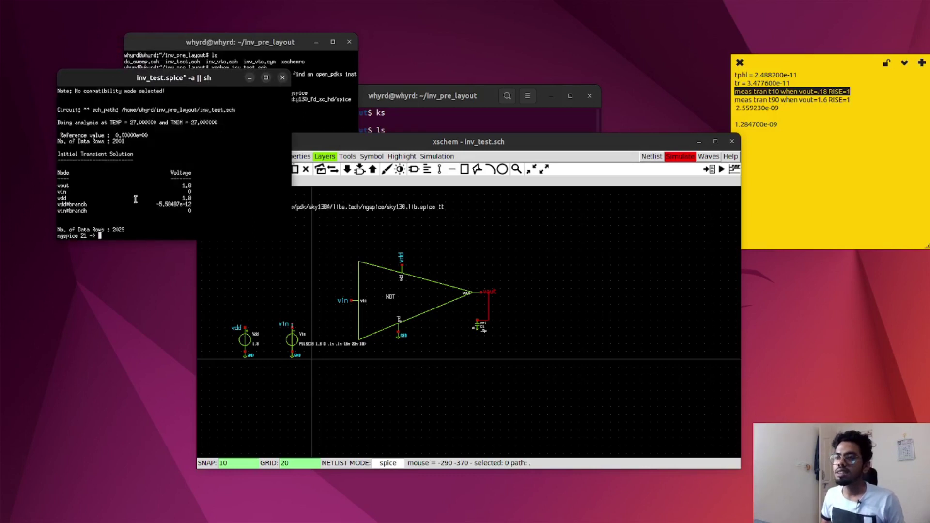
- Plot vout in ngspice to view the output waveform, and close the plot
text(plot vout)
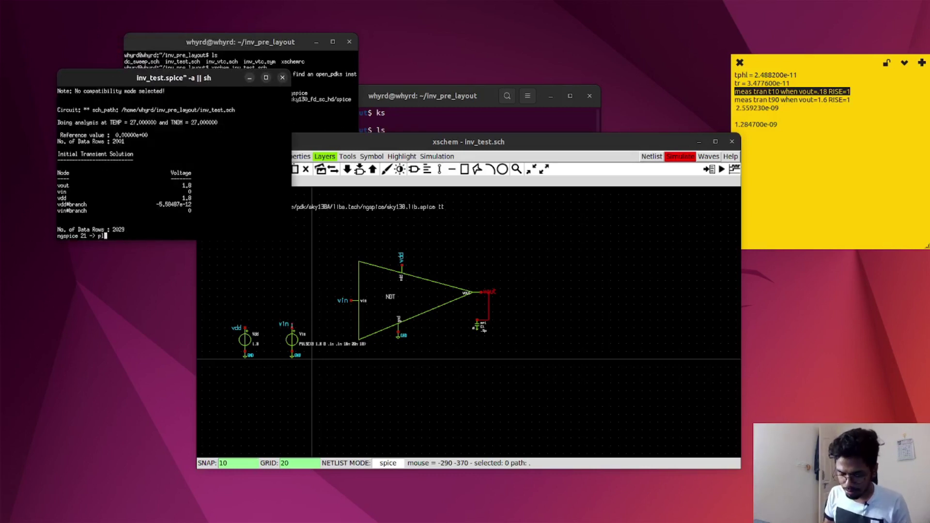
key(Return)
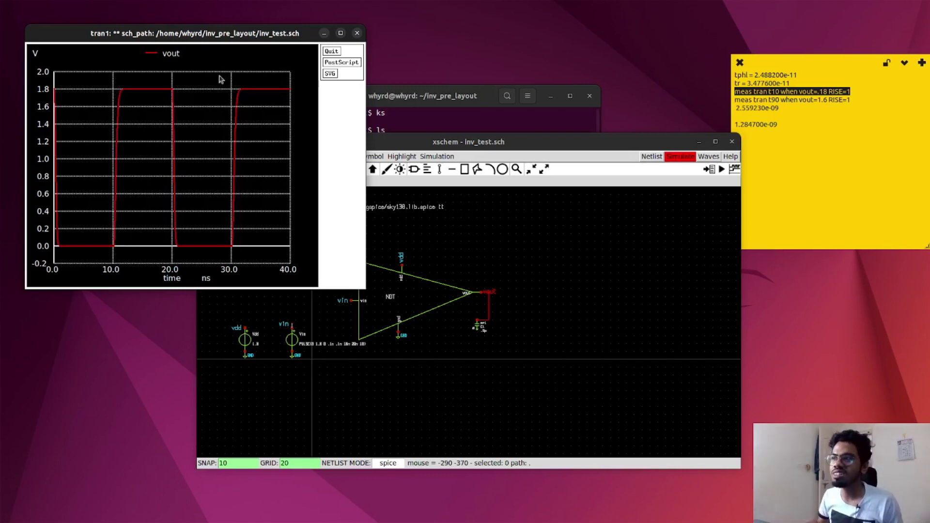
click(357, 33)
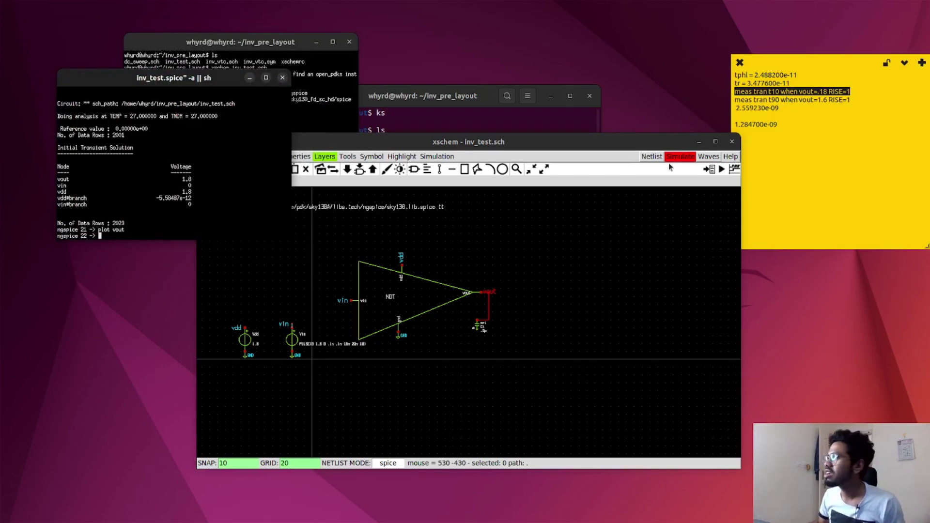
- Run the note's t10 measurement in ngspice: meas tran t10 when vout=.18 RISE=1
right_click(832, 92)
click(825, 156)
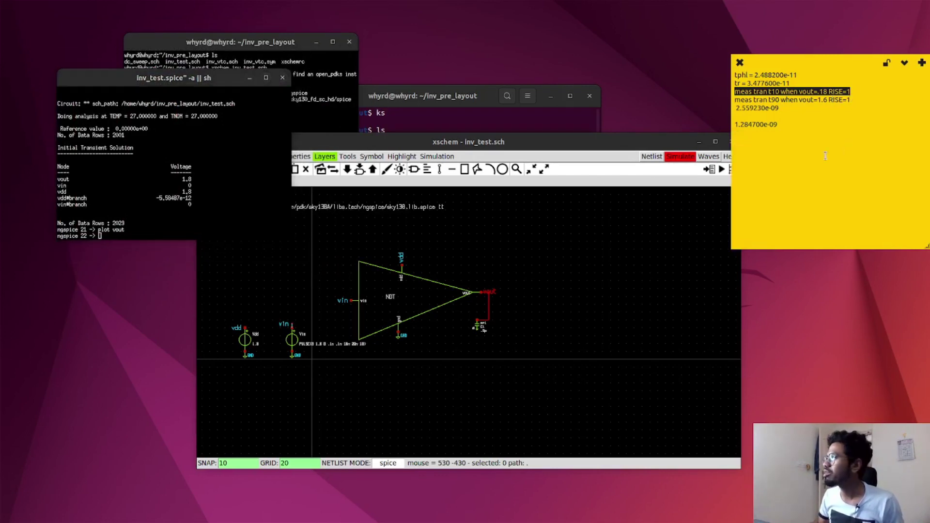
click(244, 229)
middle_click(244, 228)
key(Return)
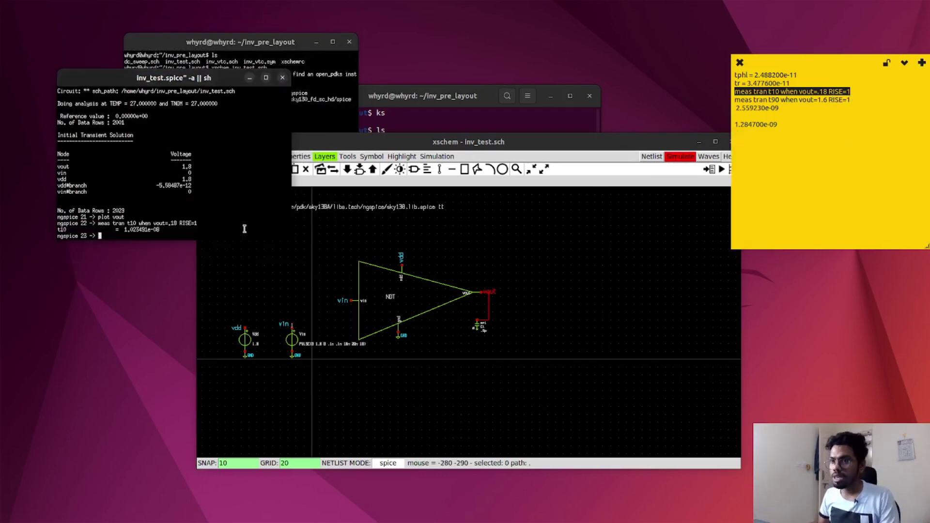
- Run the note's t90 measurement in ngspice: meas tran t90 when vout=1.6 RISE=1
drag(861, 102, 735, 100)
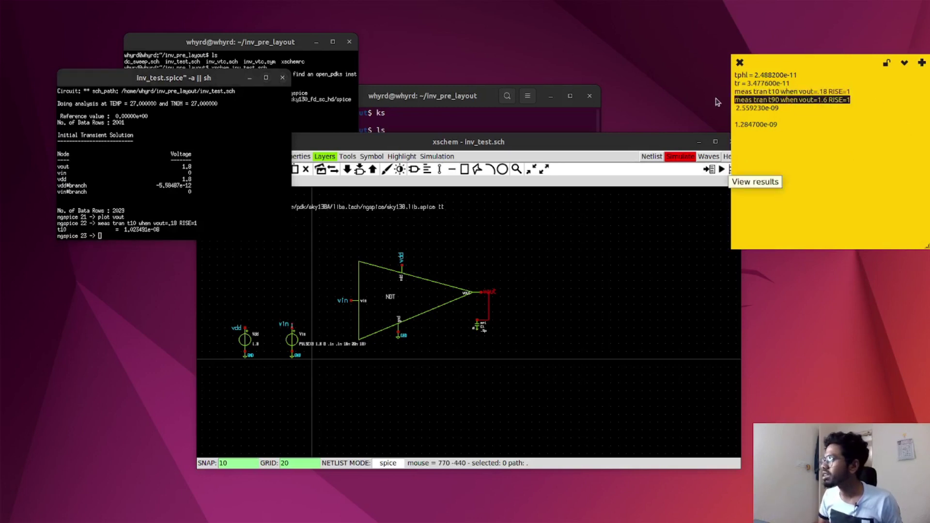
click(102, 233)
middle_click(102, 232)
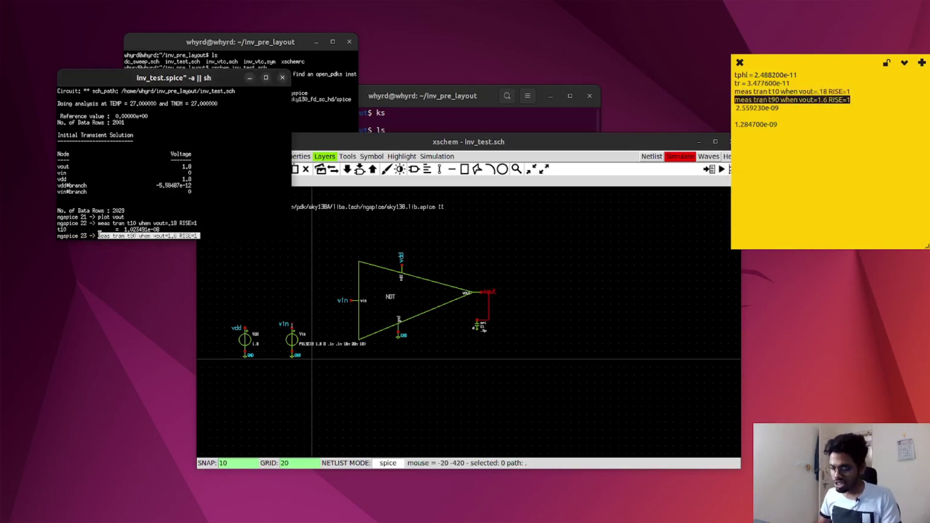
key(Return)
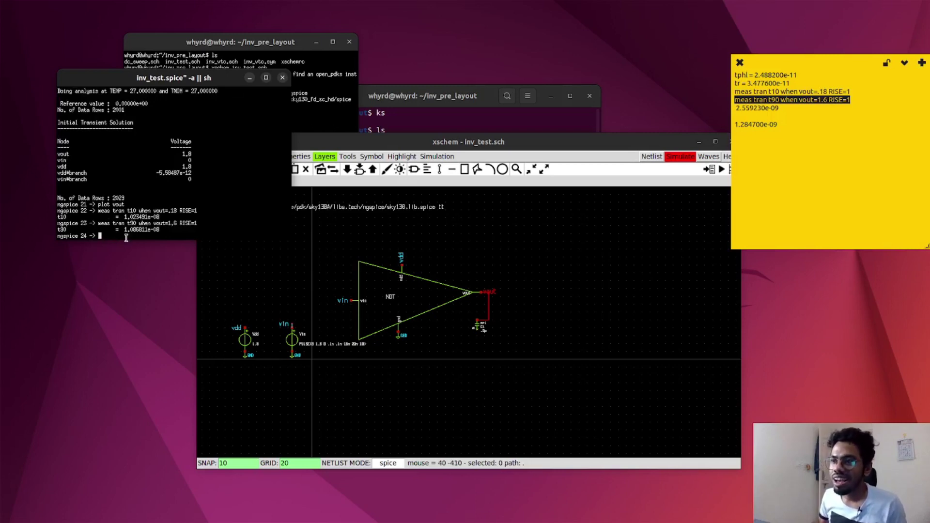
- Print the output rise time as t90-t10 in ngspice
text(print t90-t)
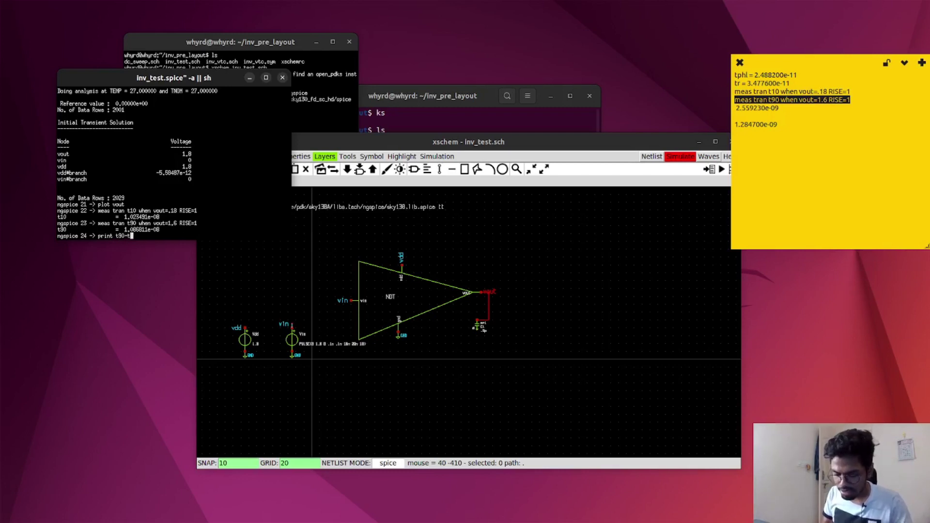
text(10)
key(Return)
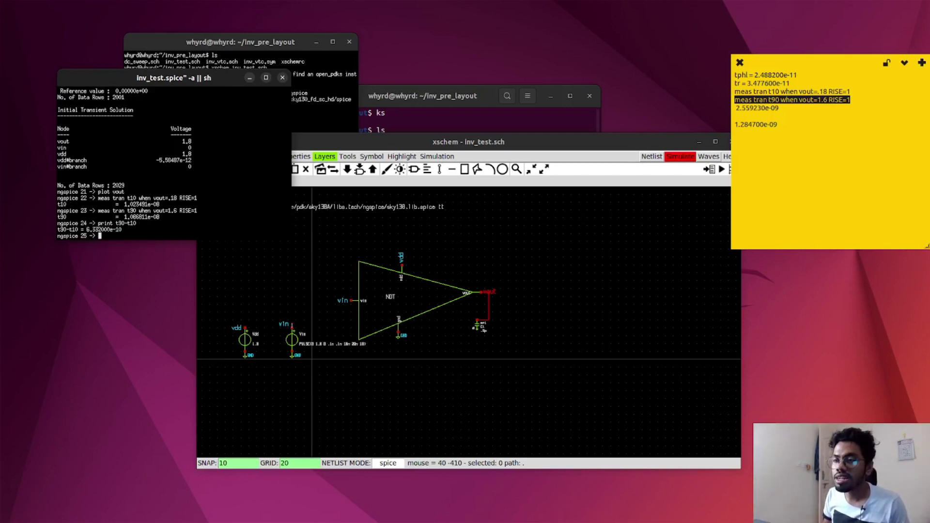
- Move the sticky note next to the printed t90-t10 result in the ngspice terminal
drag(111, 229, 289, 229)
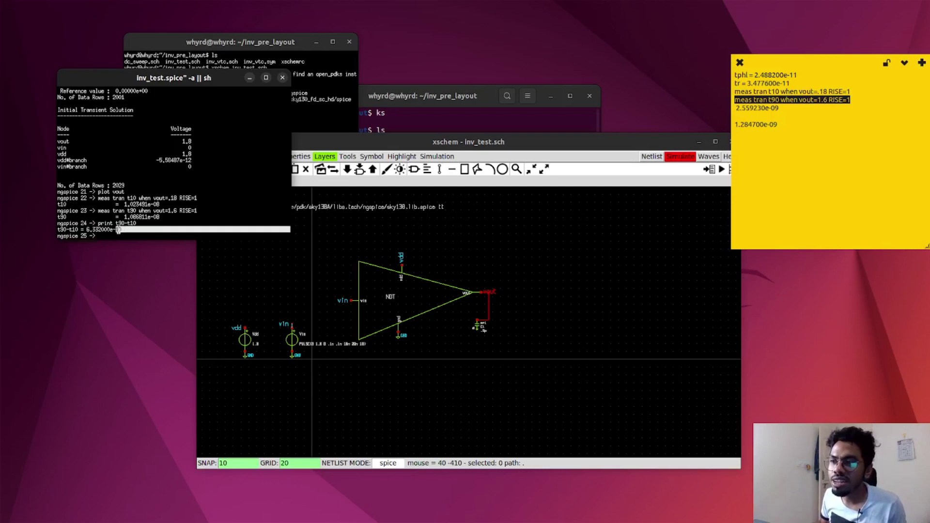
click(99, 237)
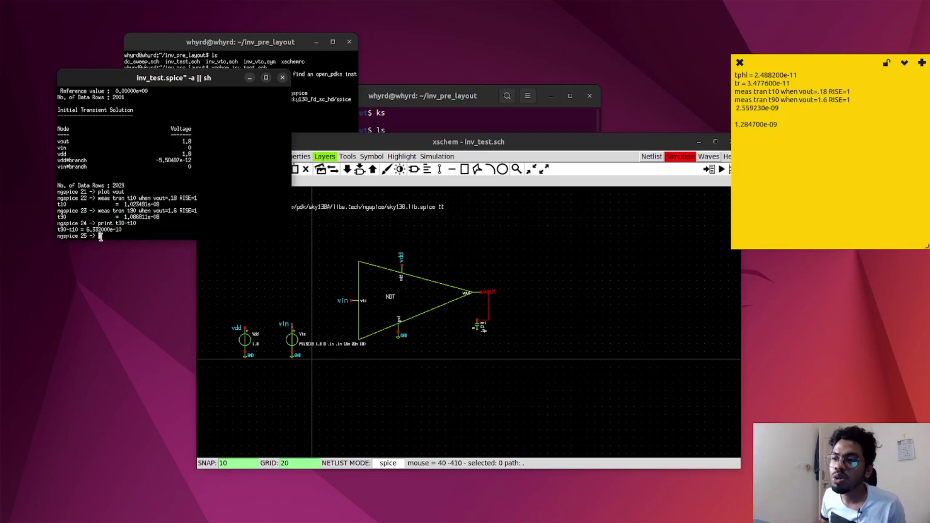
drag(793, 70, 189, 162)
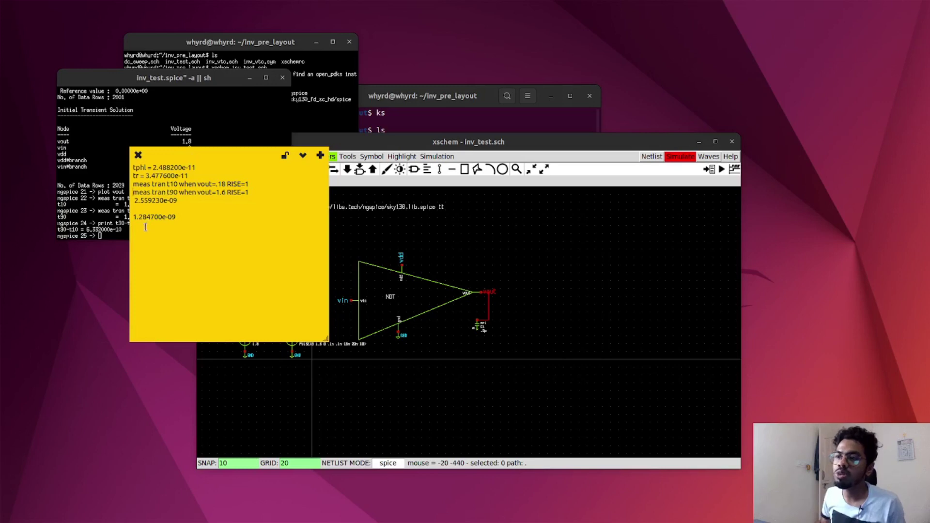